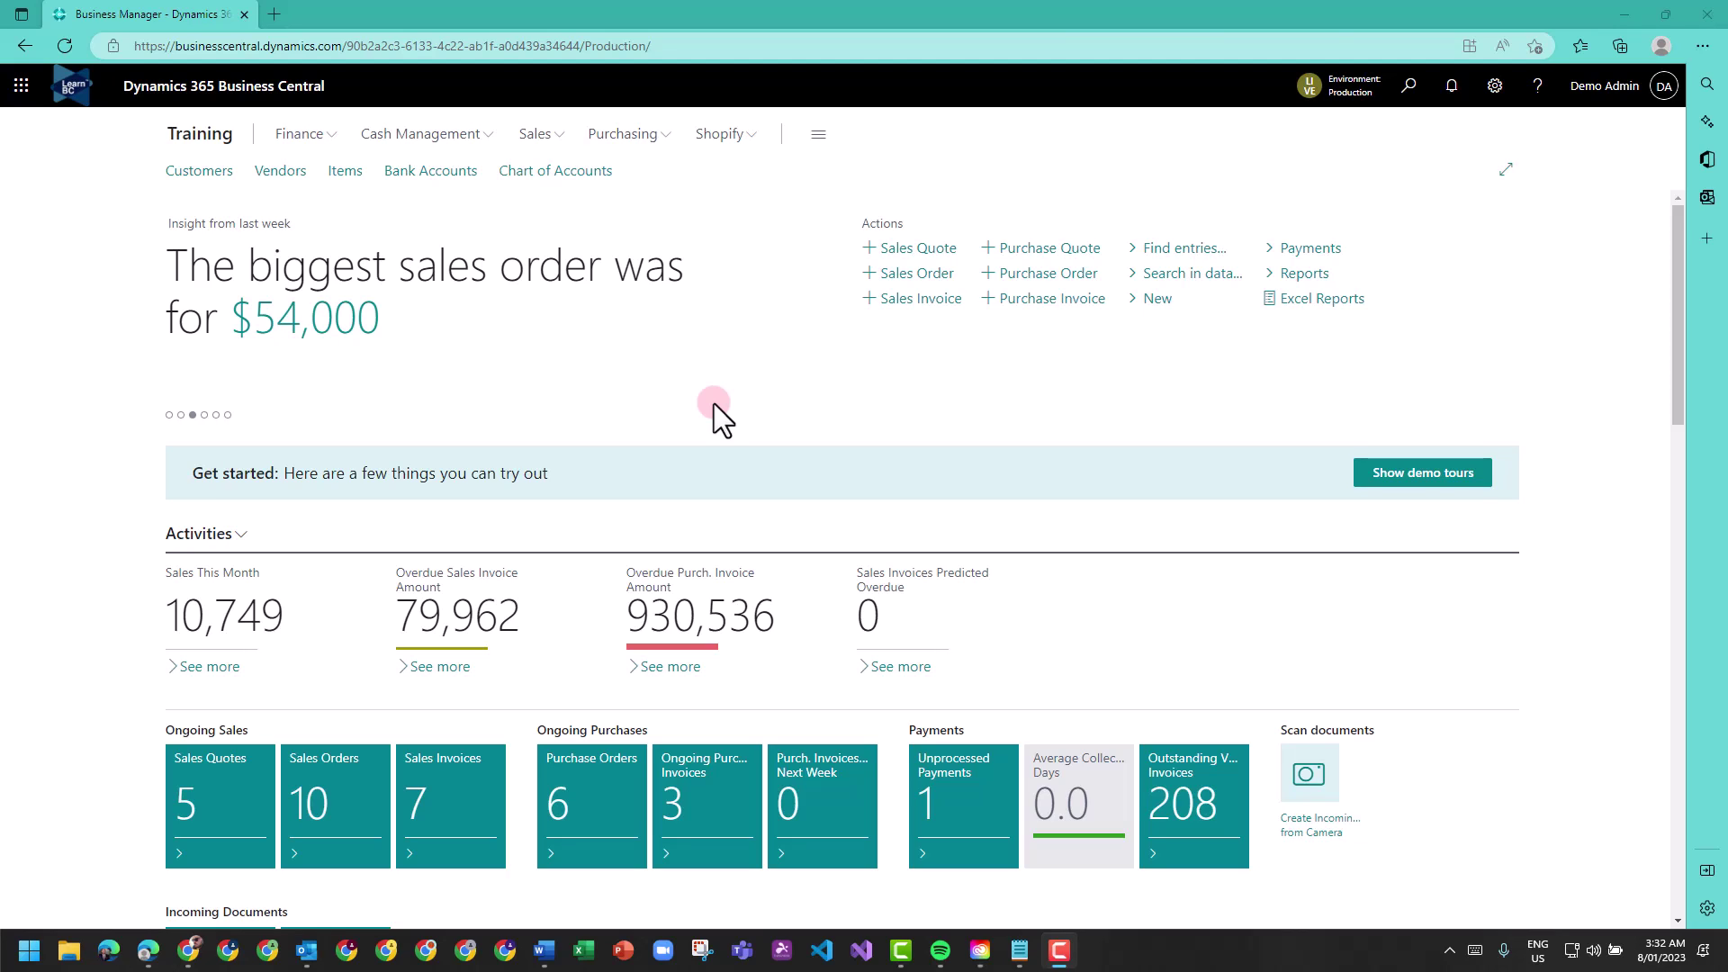
Step: Search 'curren' in Tell Me, open Currencies and show its Exchange Rate Service actions
{"action": "left_click", "coordinate": [1410, 87]}
{"action": "type", "text": "curren"}
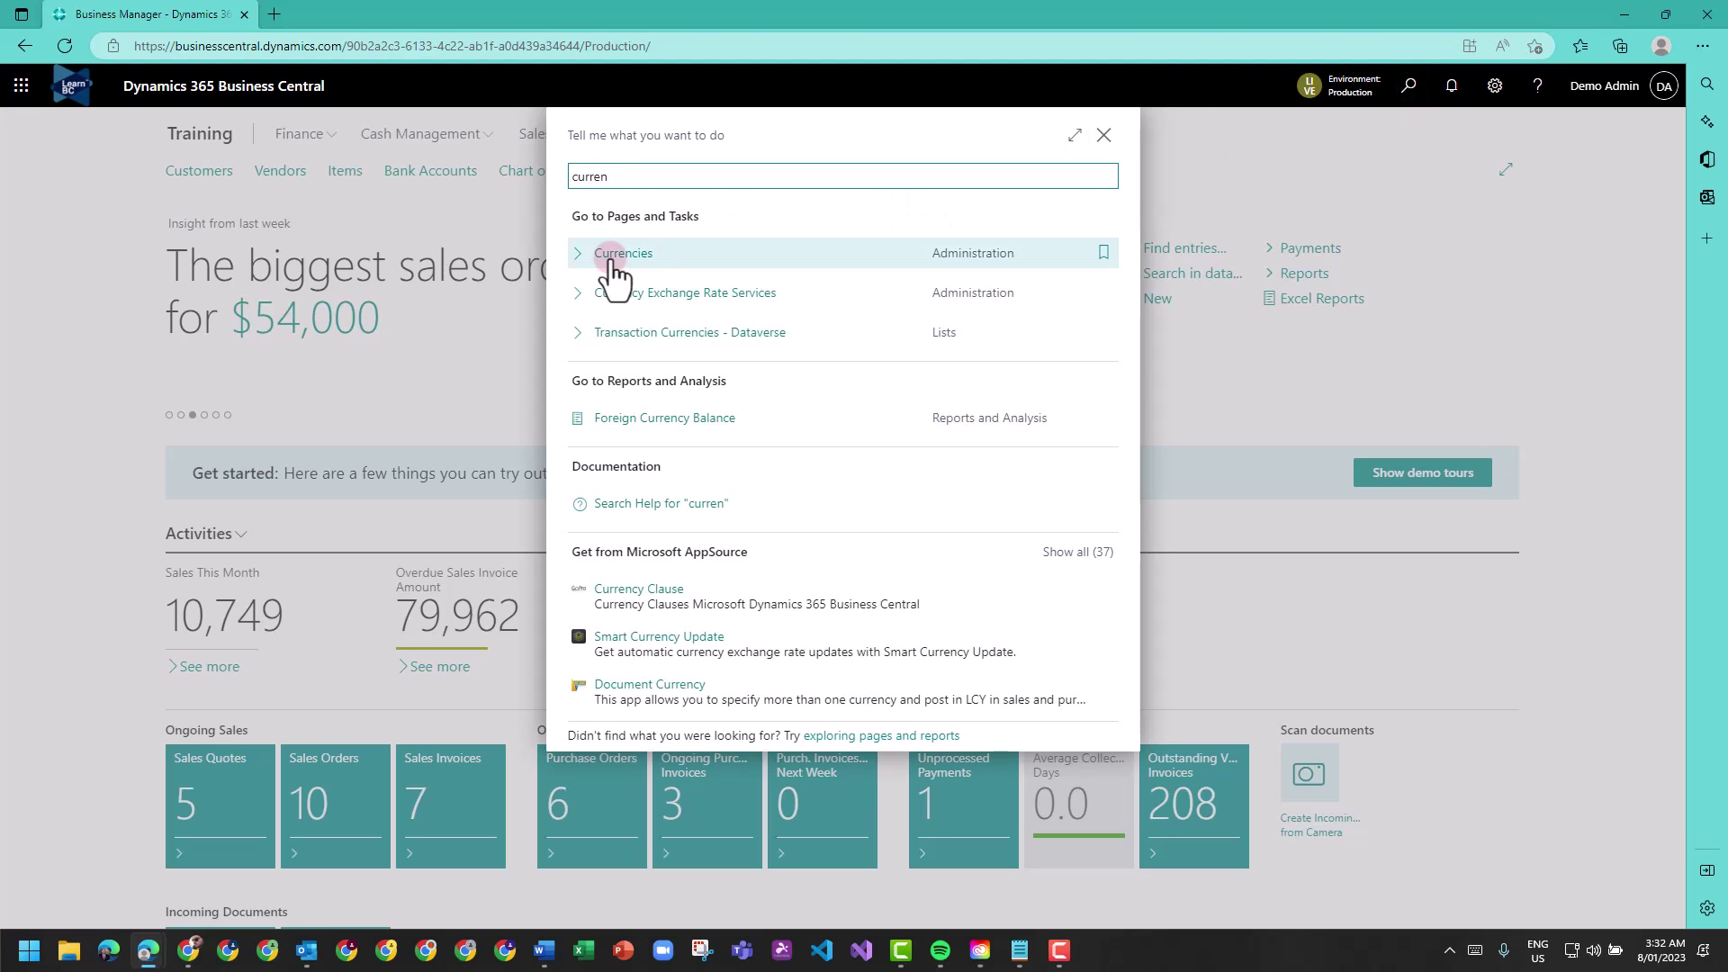
{"action": "left_click", "coordinate": [611, 257]}
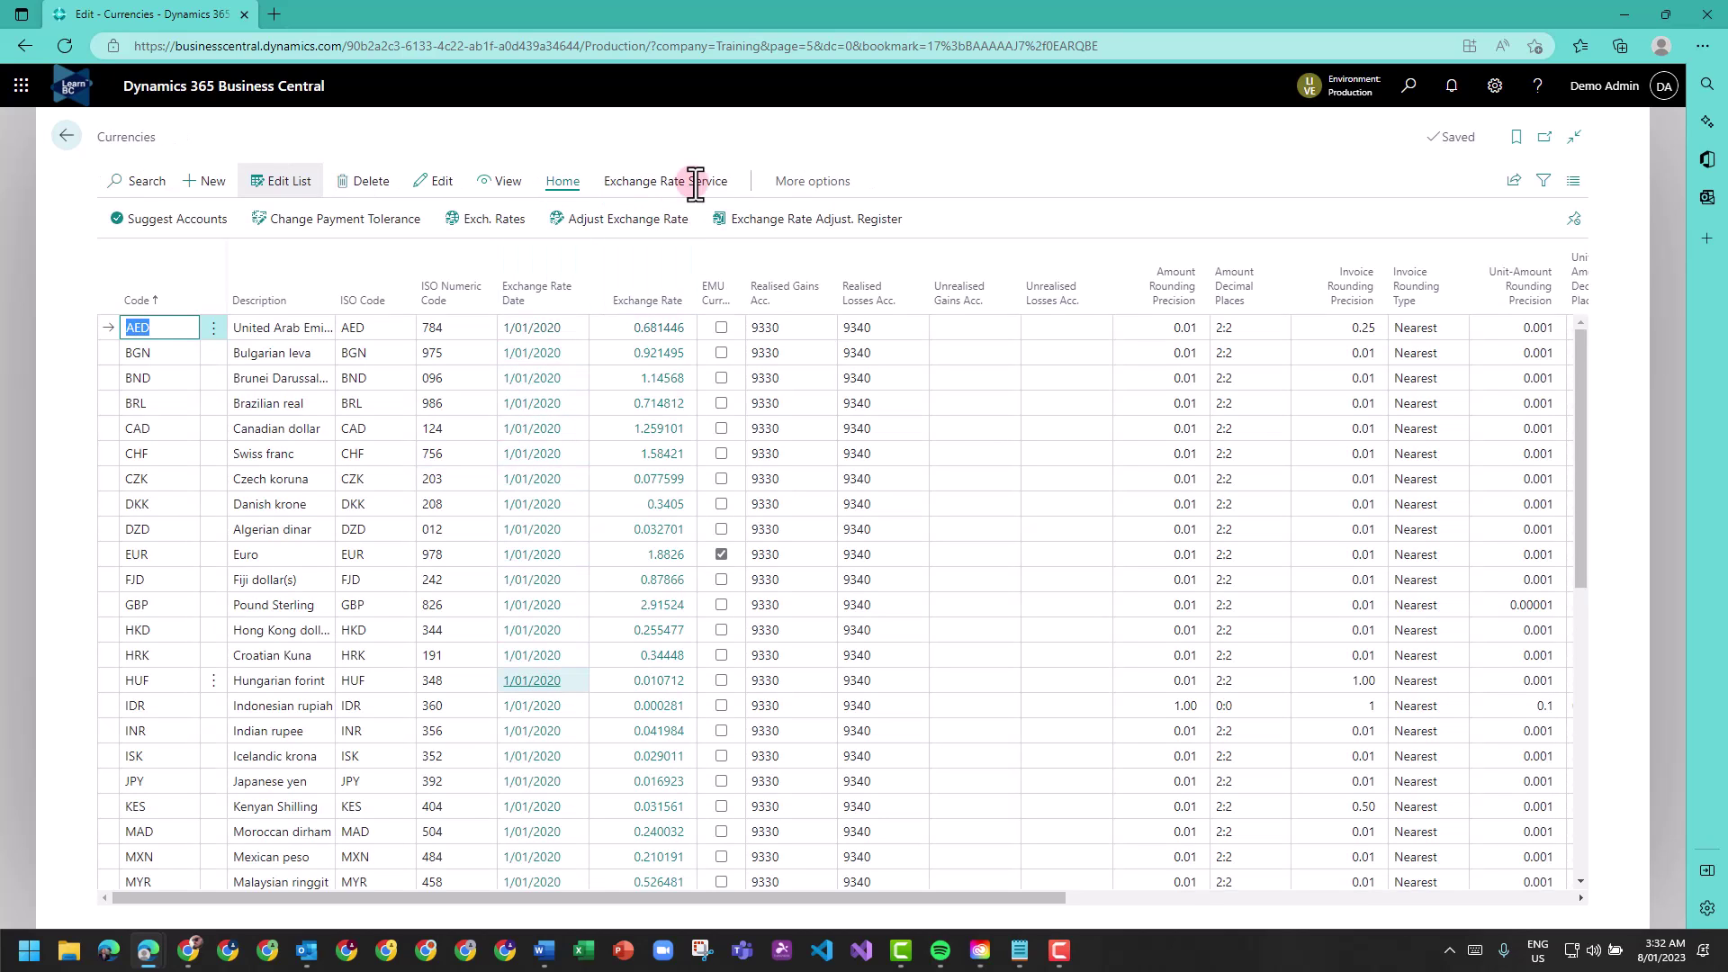
{"action": "scroll", "coordinate": [540, 515], "scroll_direction": "down", "scroll_amount": 6}
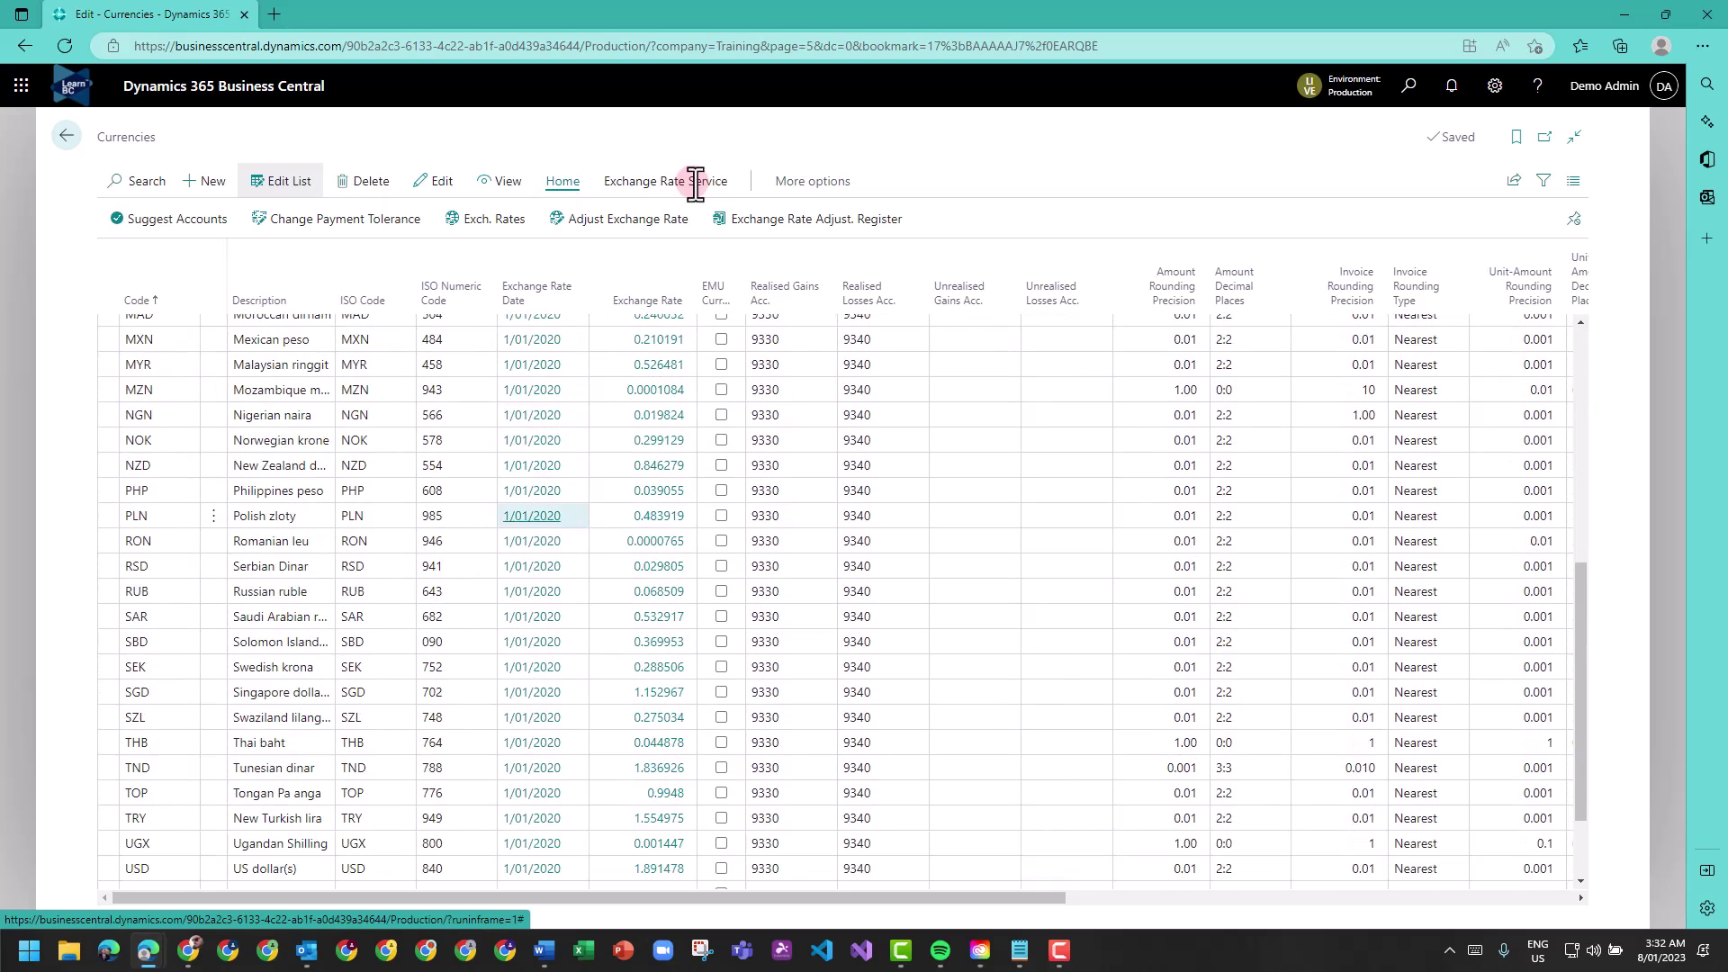
{"action": "scroll", "coordinate": [540, 516], "scroll_direction": "down", "scroll_amount": 2}
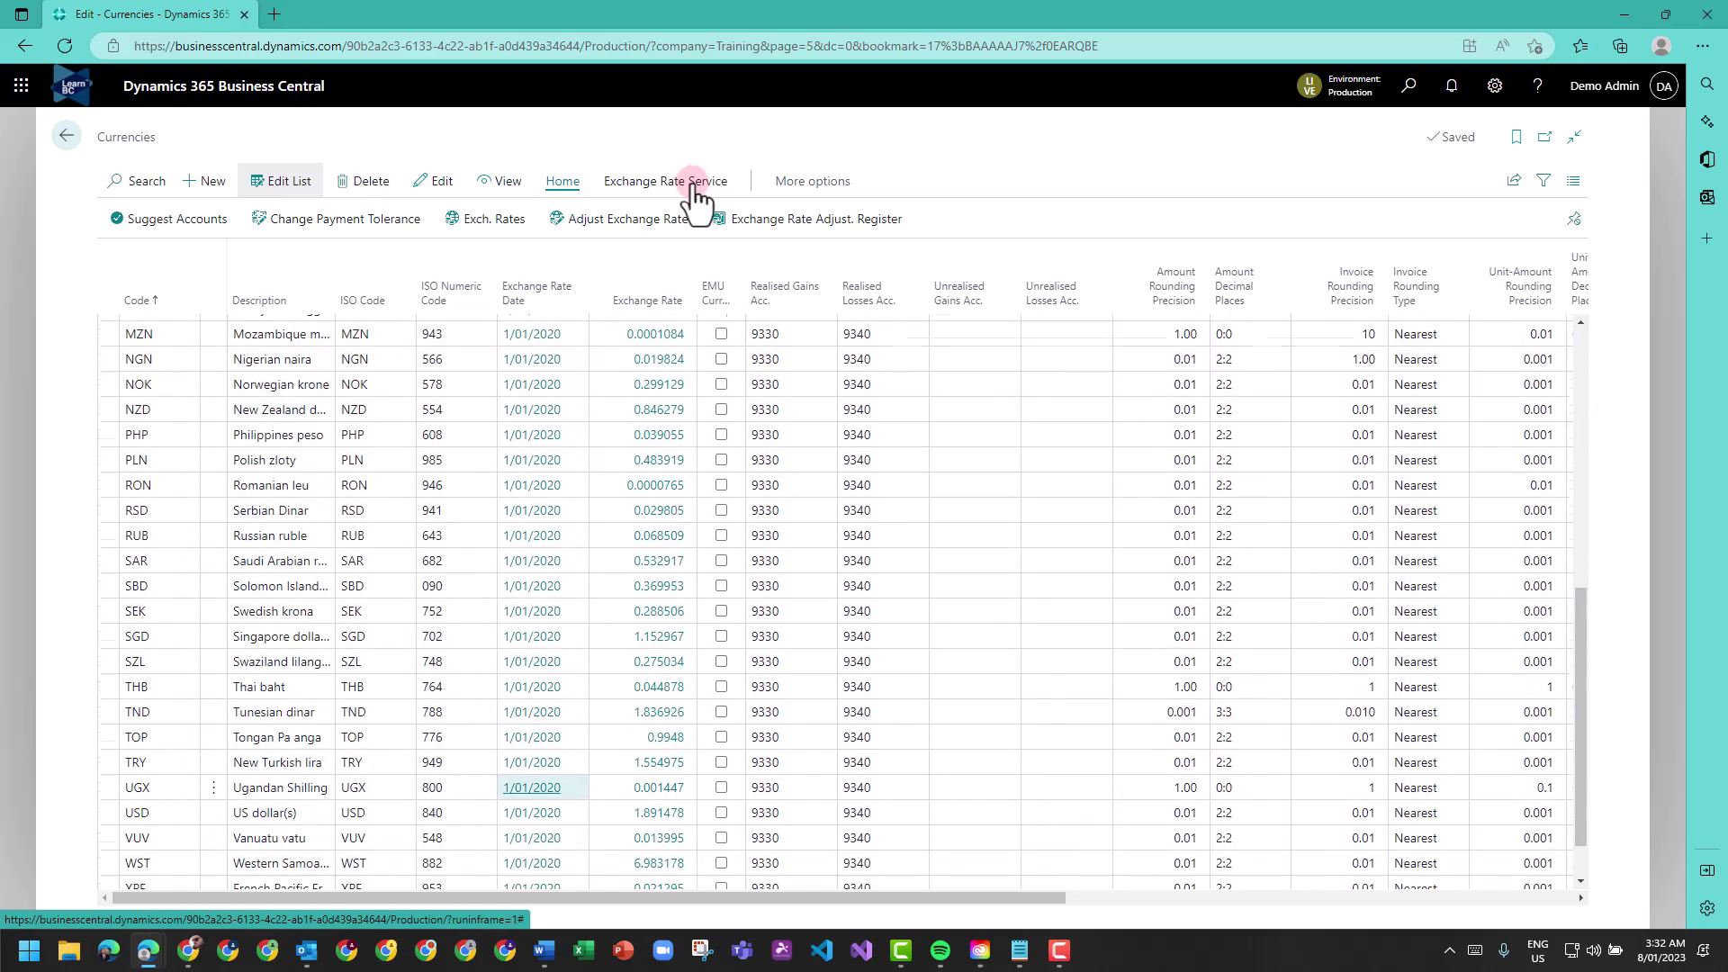
{"action": "scroll", "coordinate": [696, 196], "scroll_direction": "up", "scroll_amount": 7}
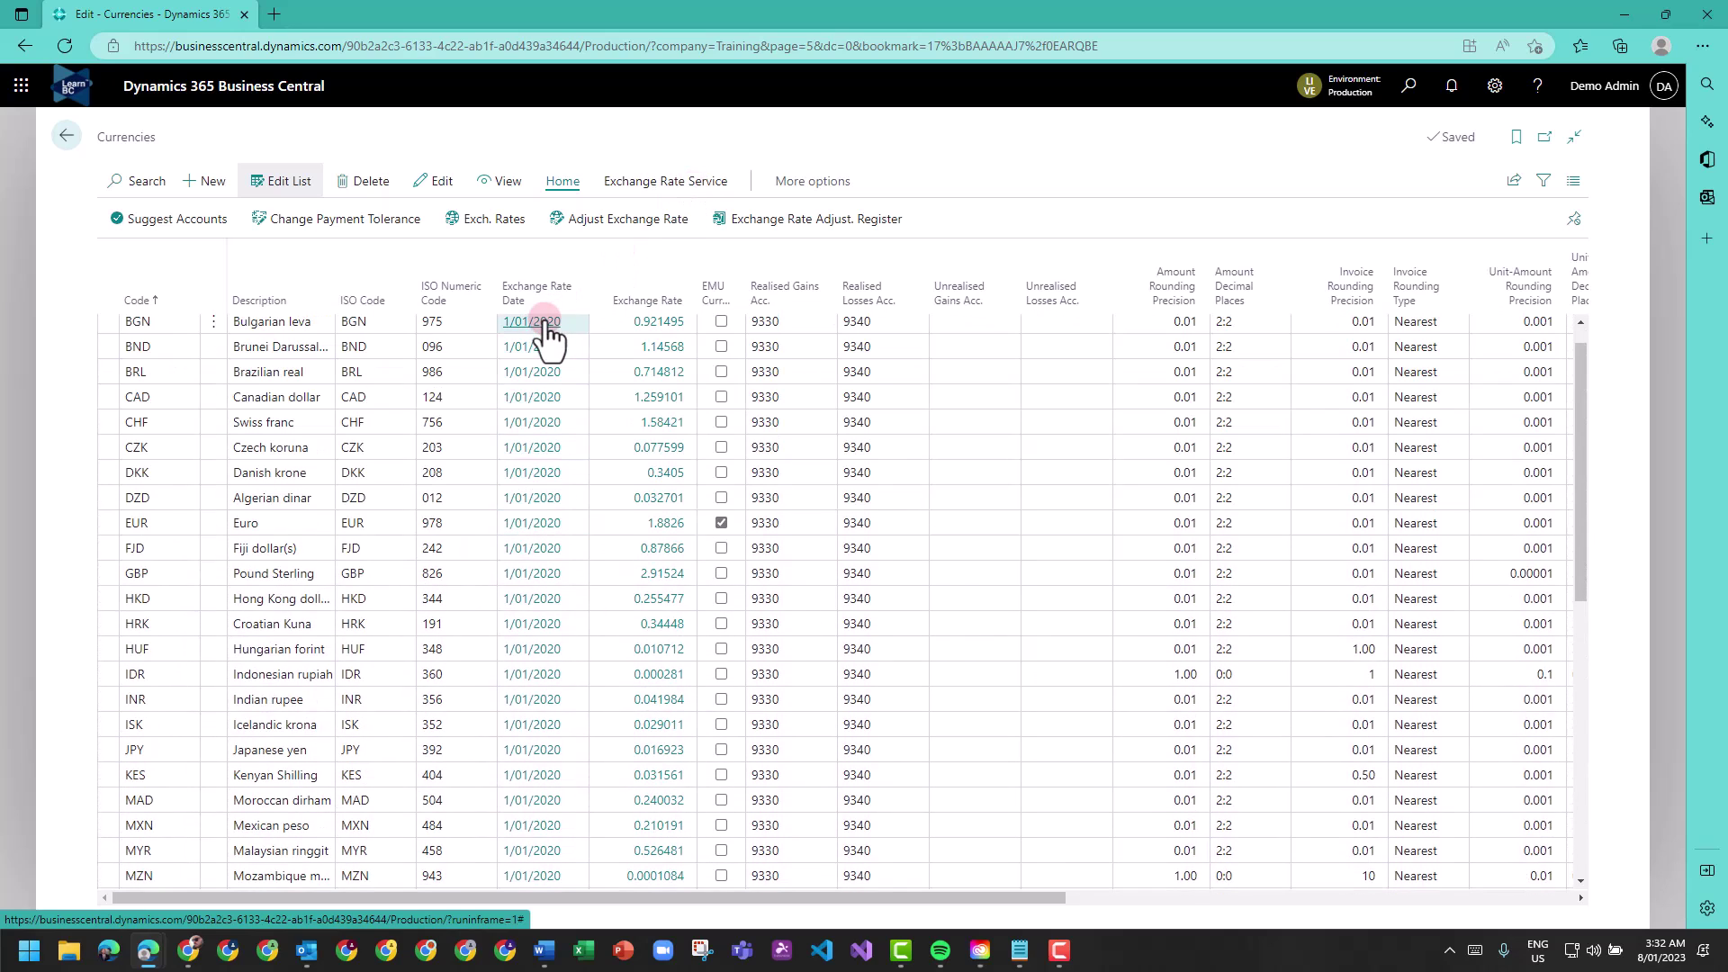
{"action": "left_click", "coordinate": [667, 183]}
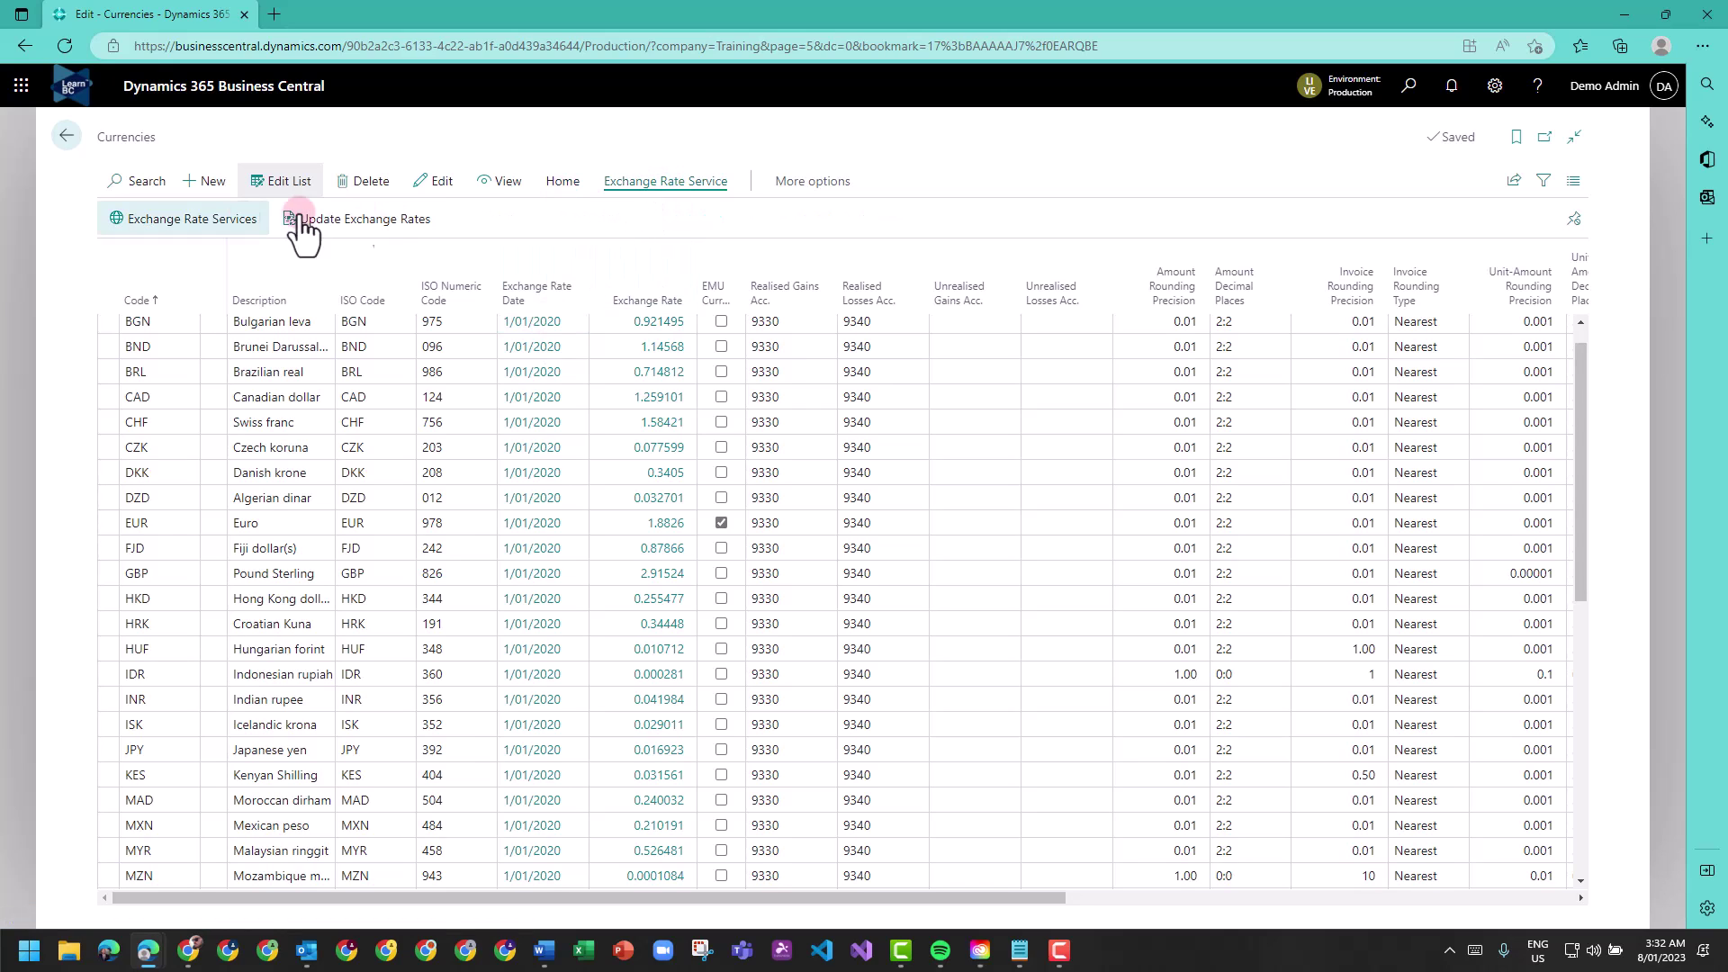
Step: Open the Currency Exchange Rate Services list and pick the RBA entry
{"action": "left_click", "coordinate": [204, 225]}
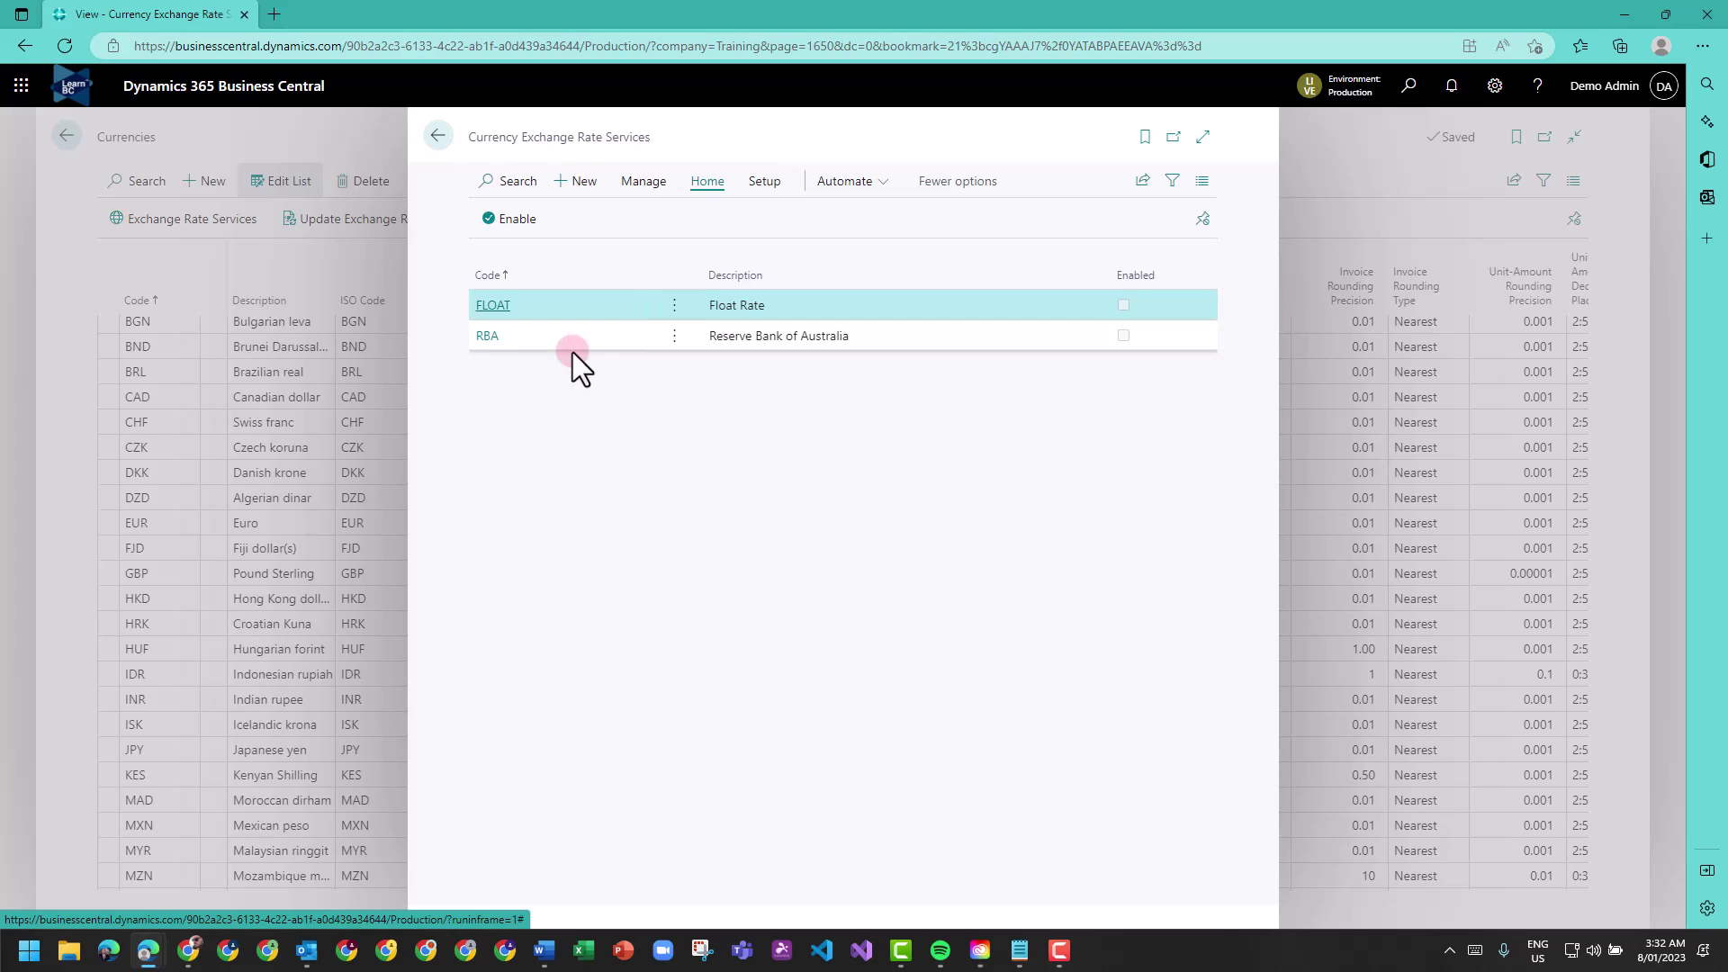
{"action": "left_click", "coordinate": [589, 338]}
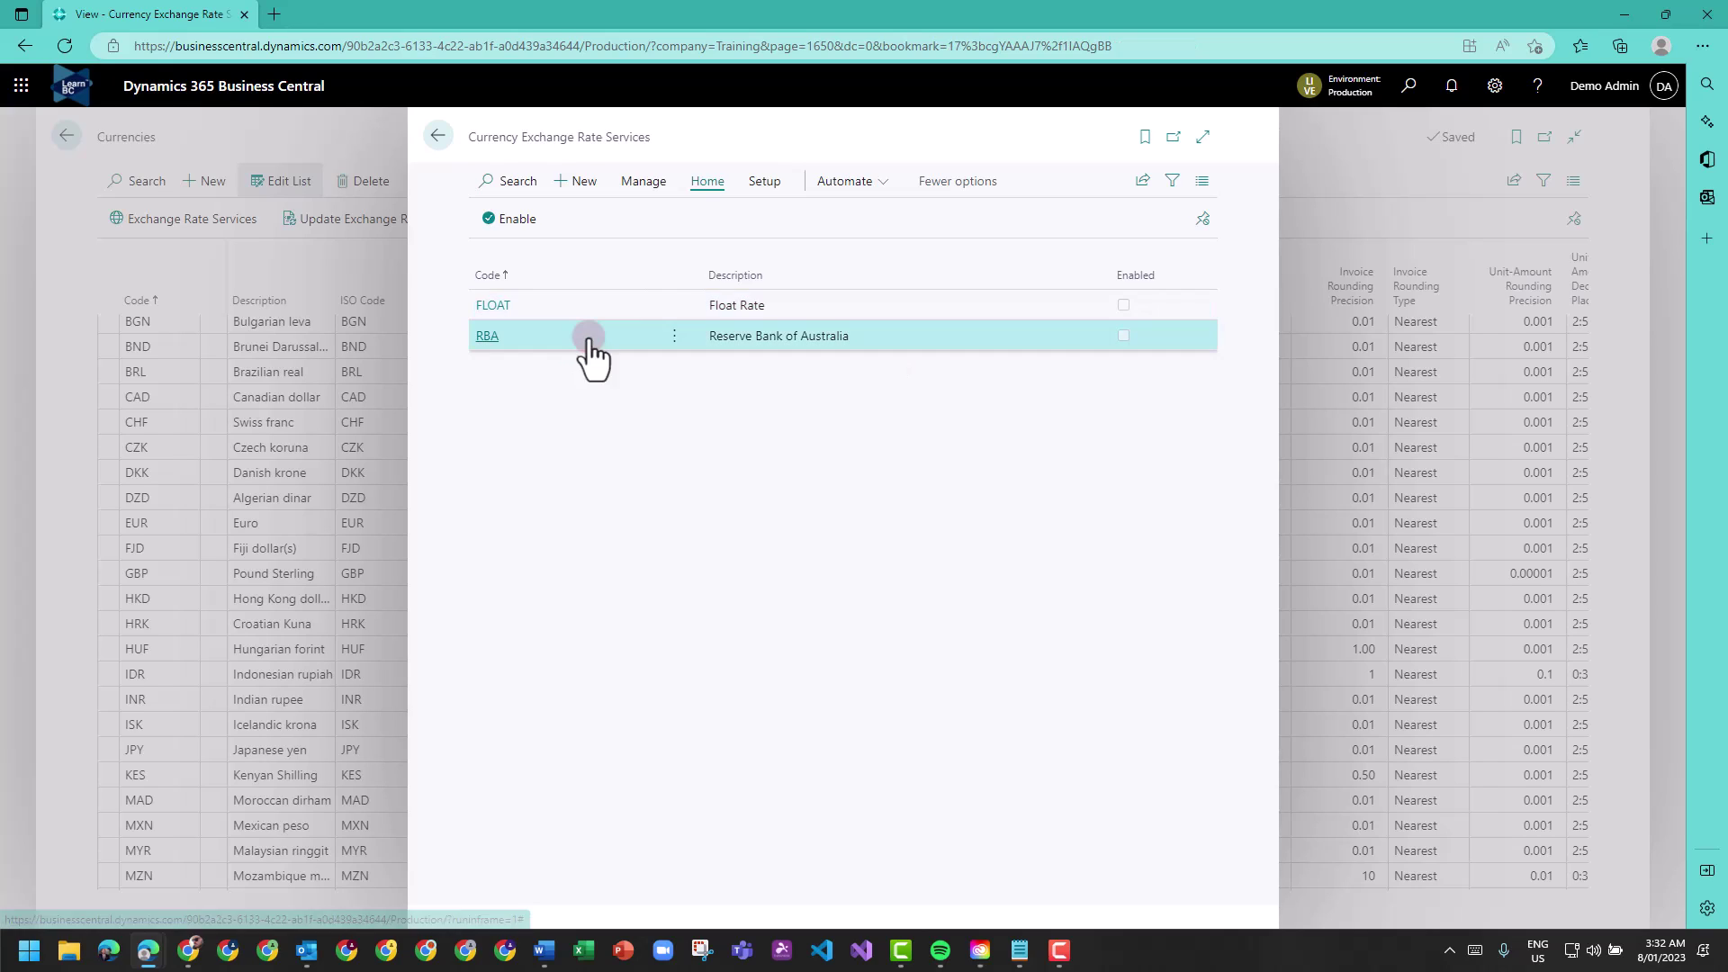
Step: Open the RBA service card to review its rss-cb-exchange-rates.xml feed URL and mappings
{"action": "left_click", "coordinate": [486, 338]}
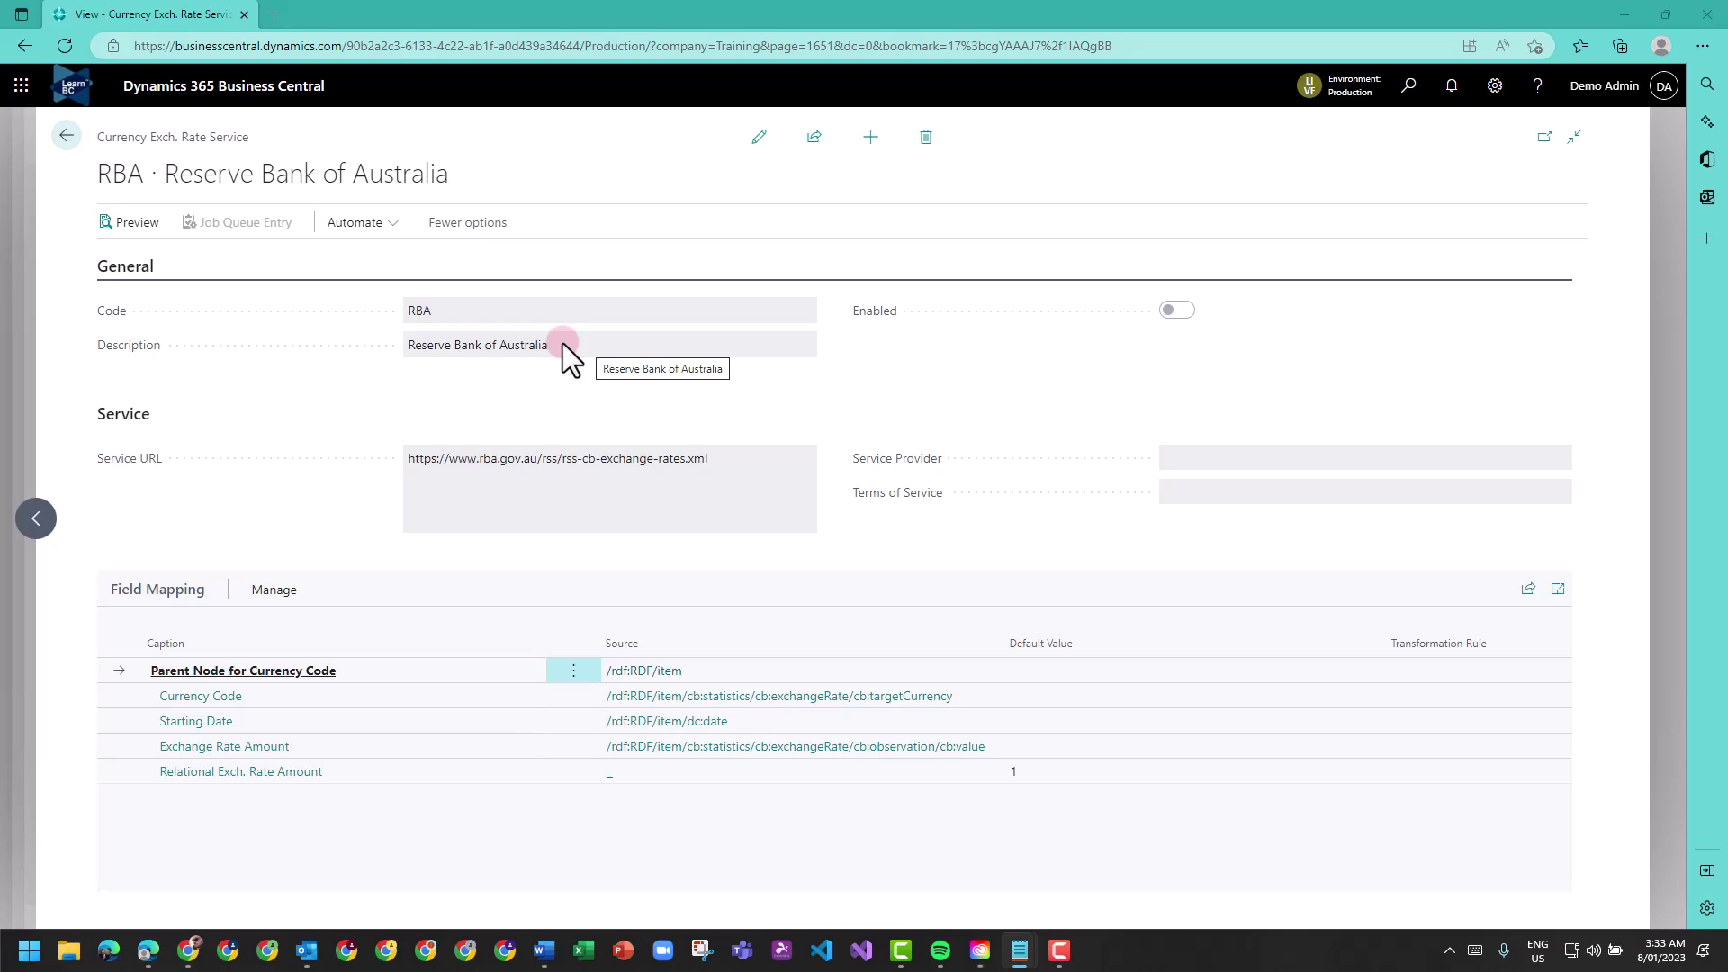
{"action": "left_click", "coordinate": [734, 459]}
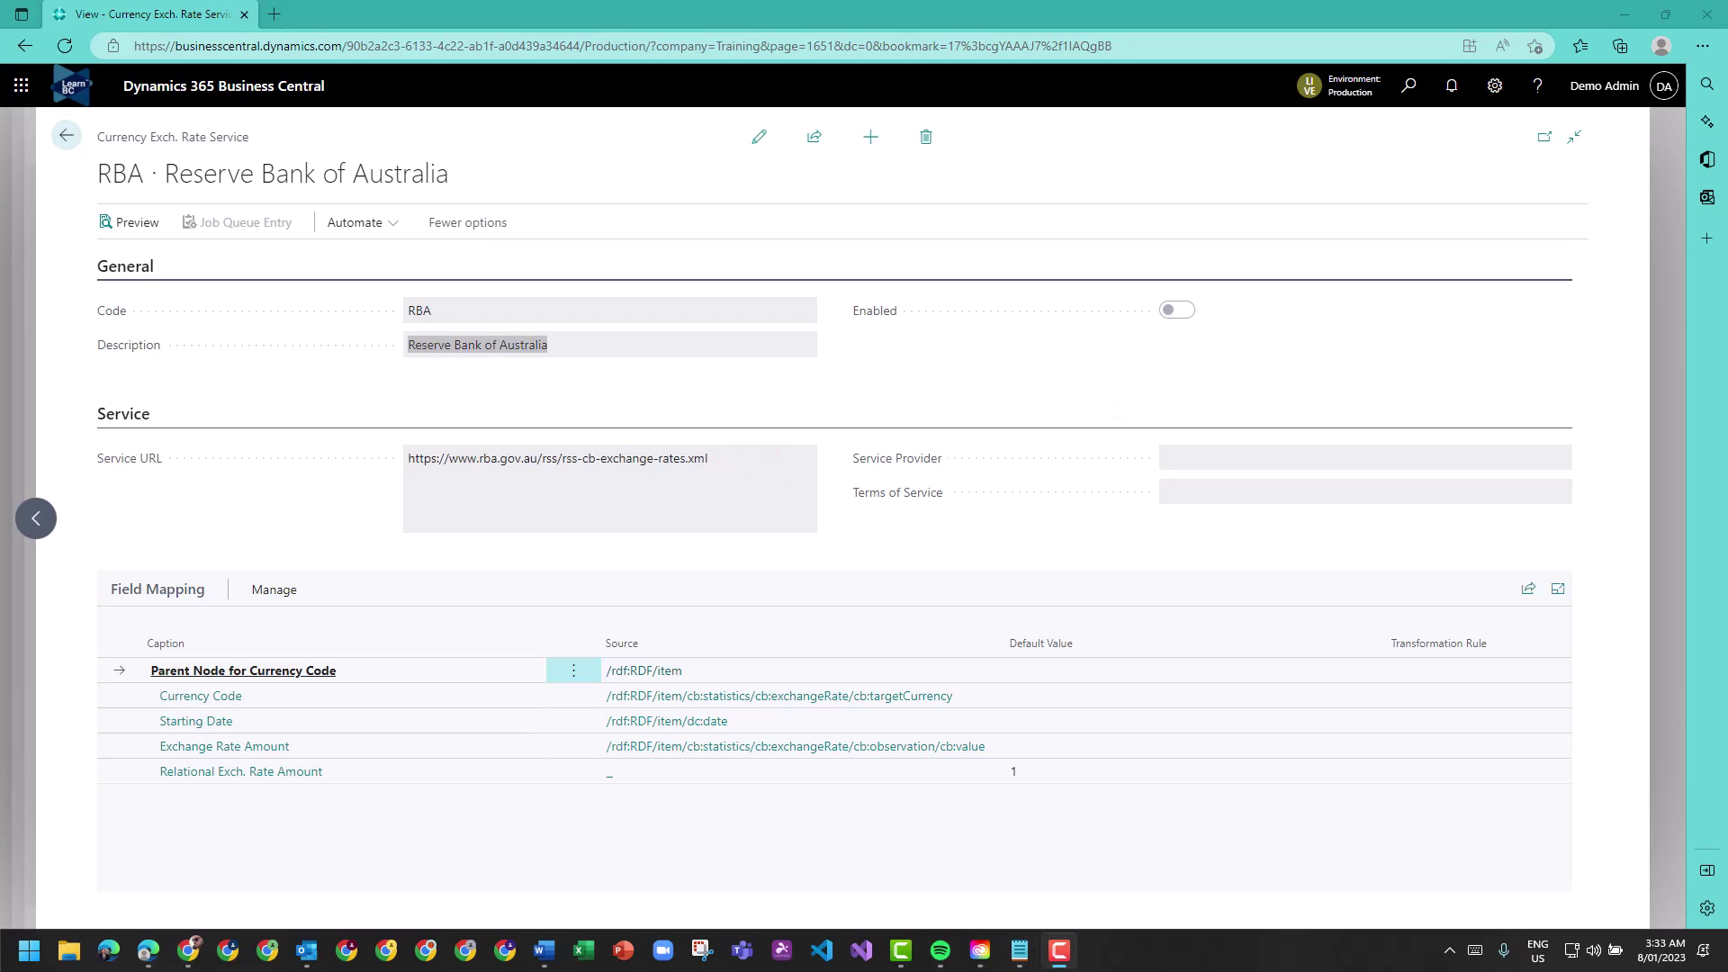
Step: Delete the RBA service, confirming both prompts with Yes, and start a new service record
{"action": "left_click", "coordinate": [925, 137]}
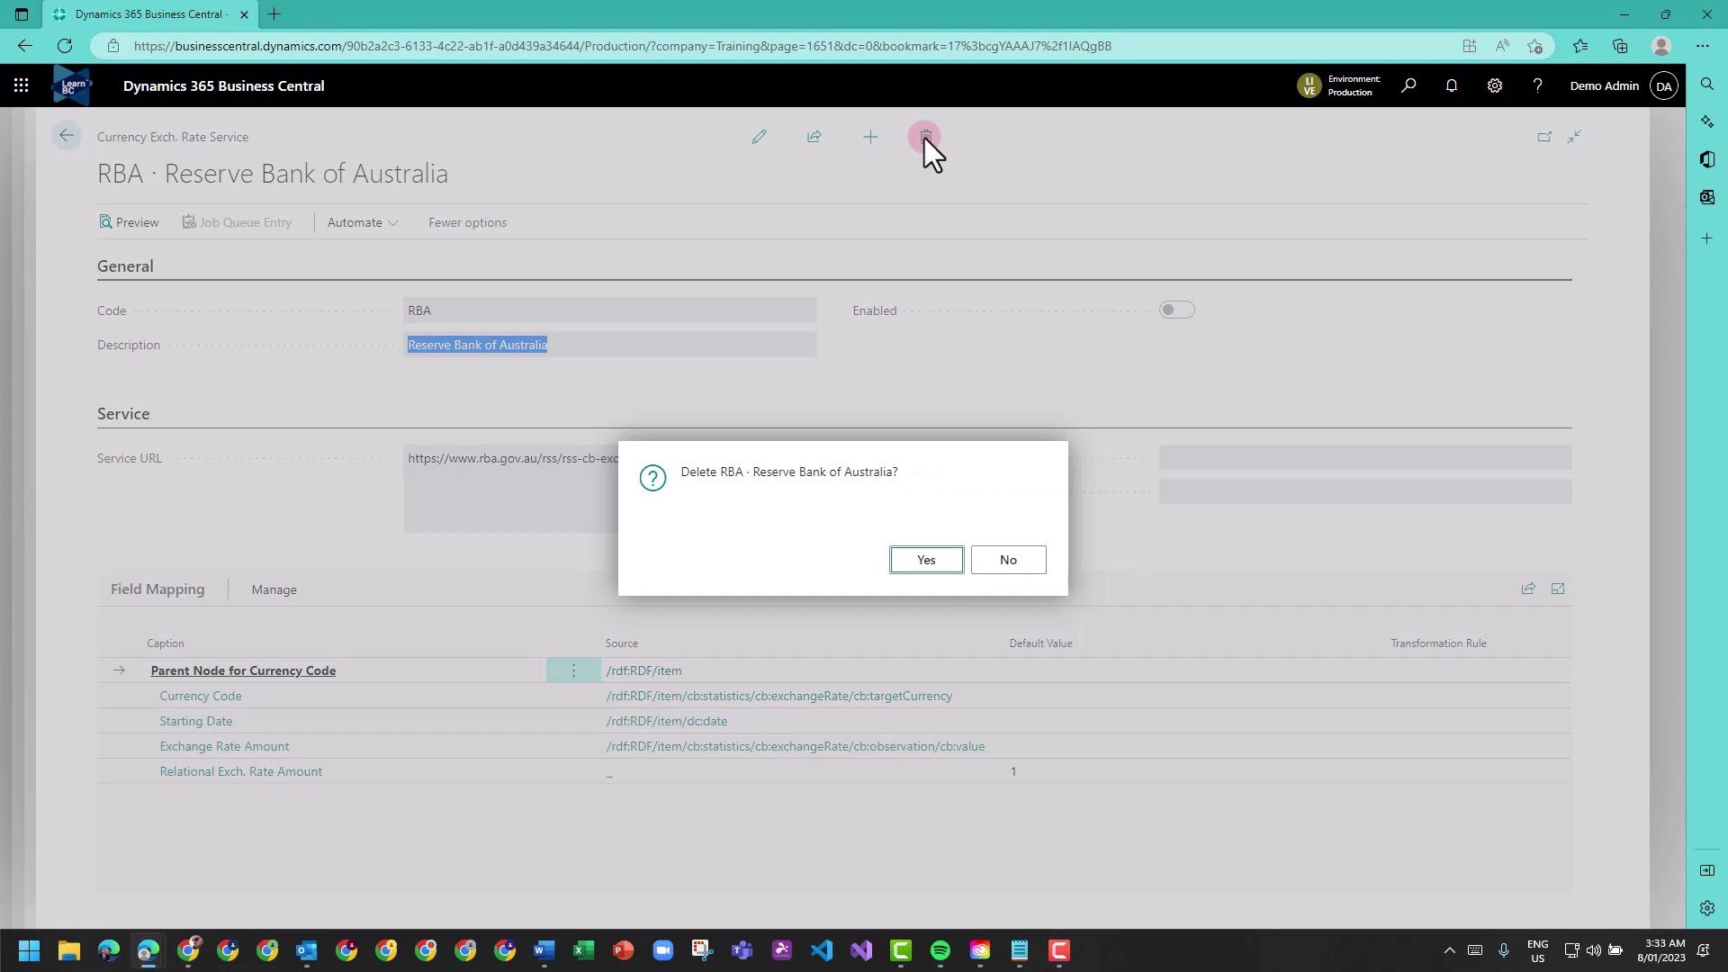
{"action": "left_click", "coordinate": [927, 562]}
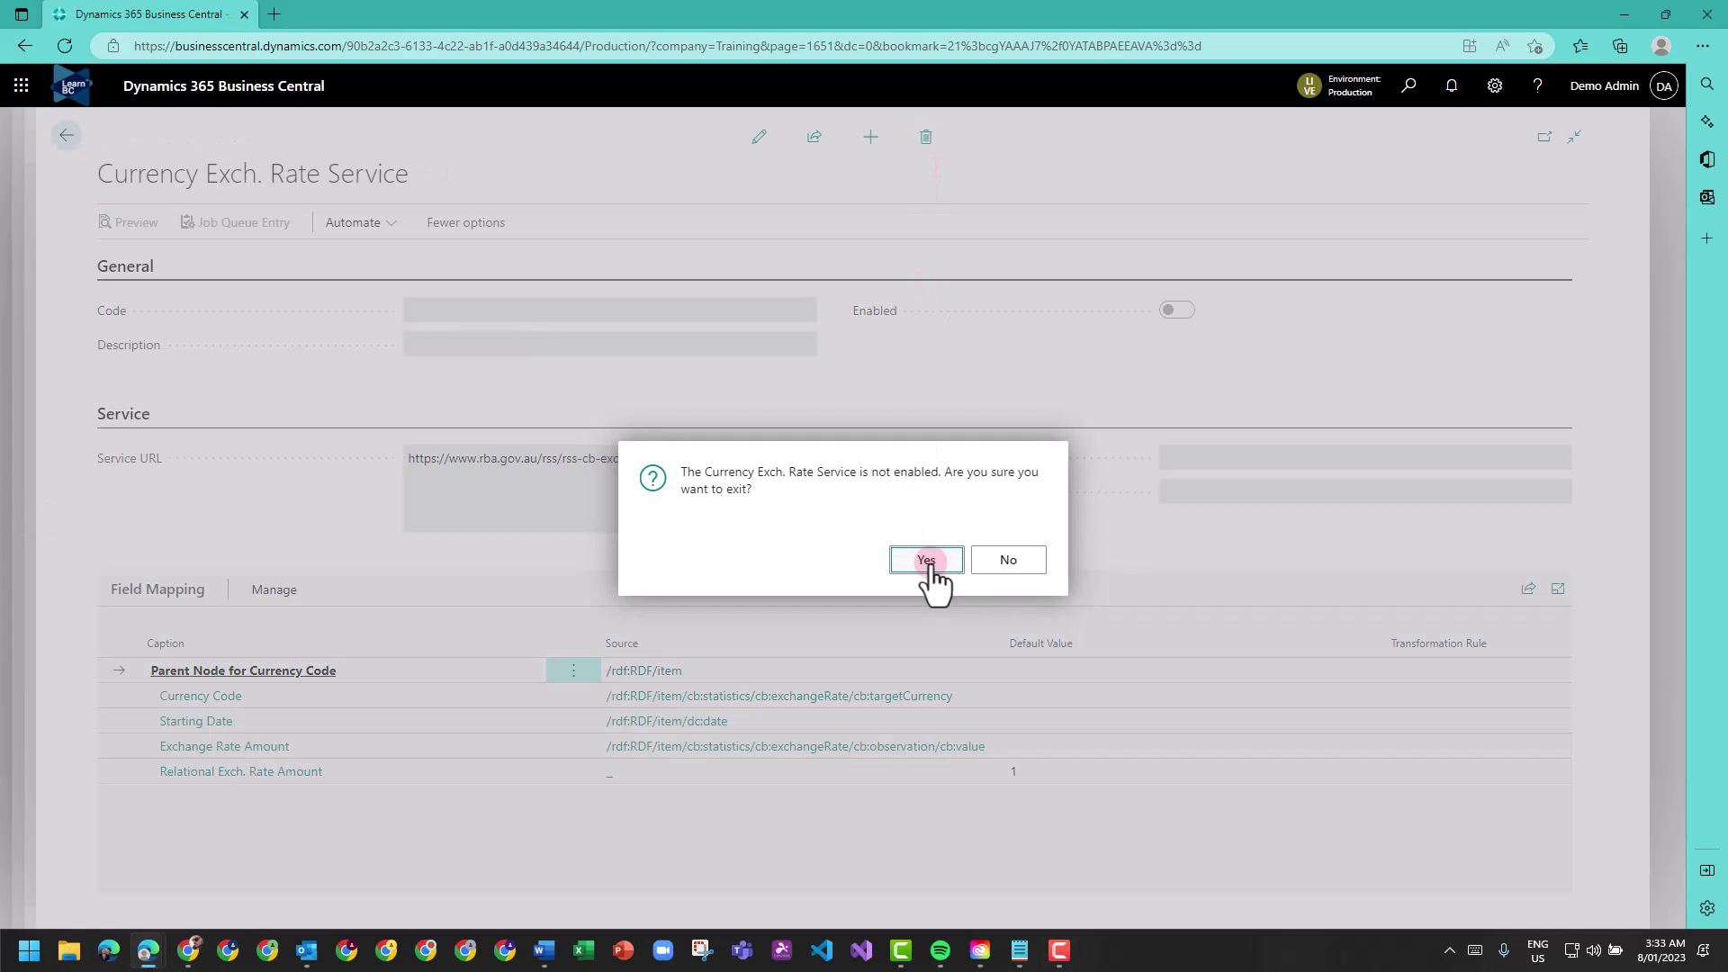
{"action": "left_click", "coordinate": [928, 562]}
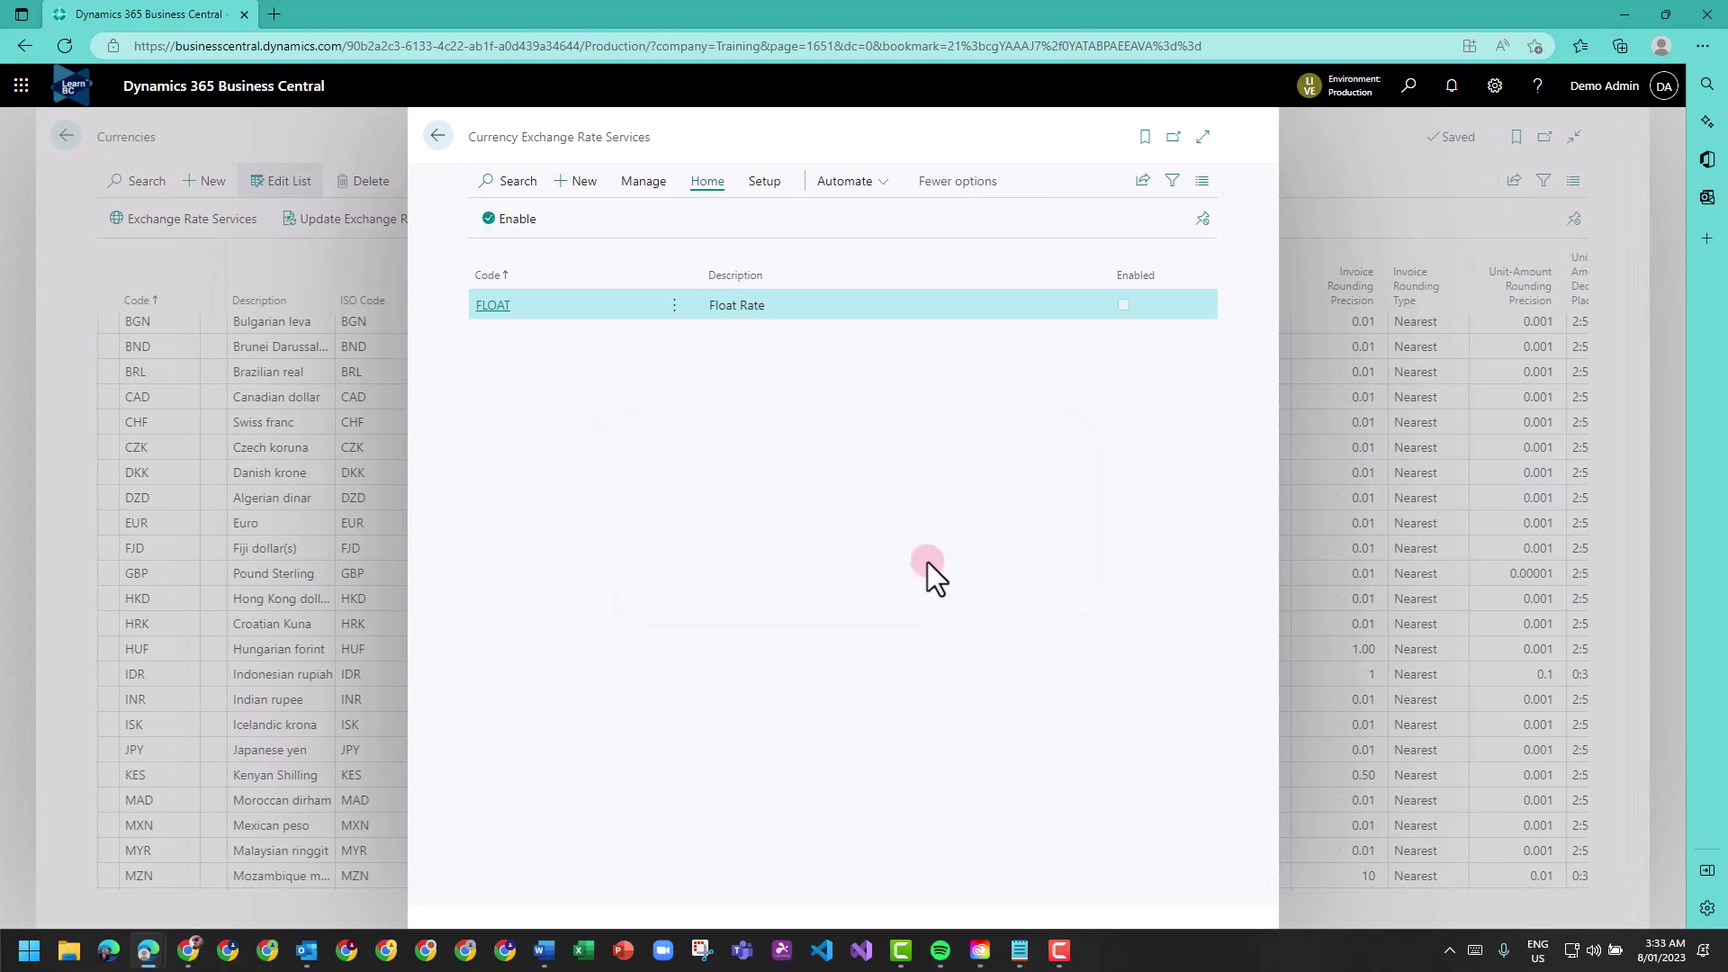
{"action": "left_click", "coordinate": [577, 181]}
Step: Enter code RBA_Rate_AU and description 'Reserve Bank of Australia' for the new service
{"action": "left_click", "coordinate": [495, 312]}
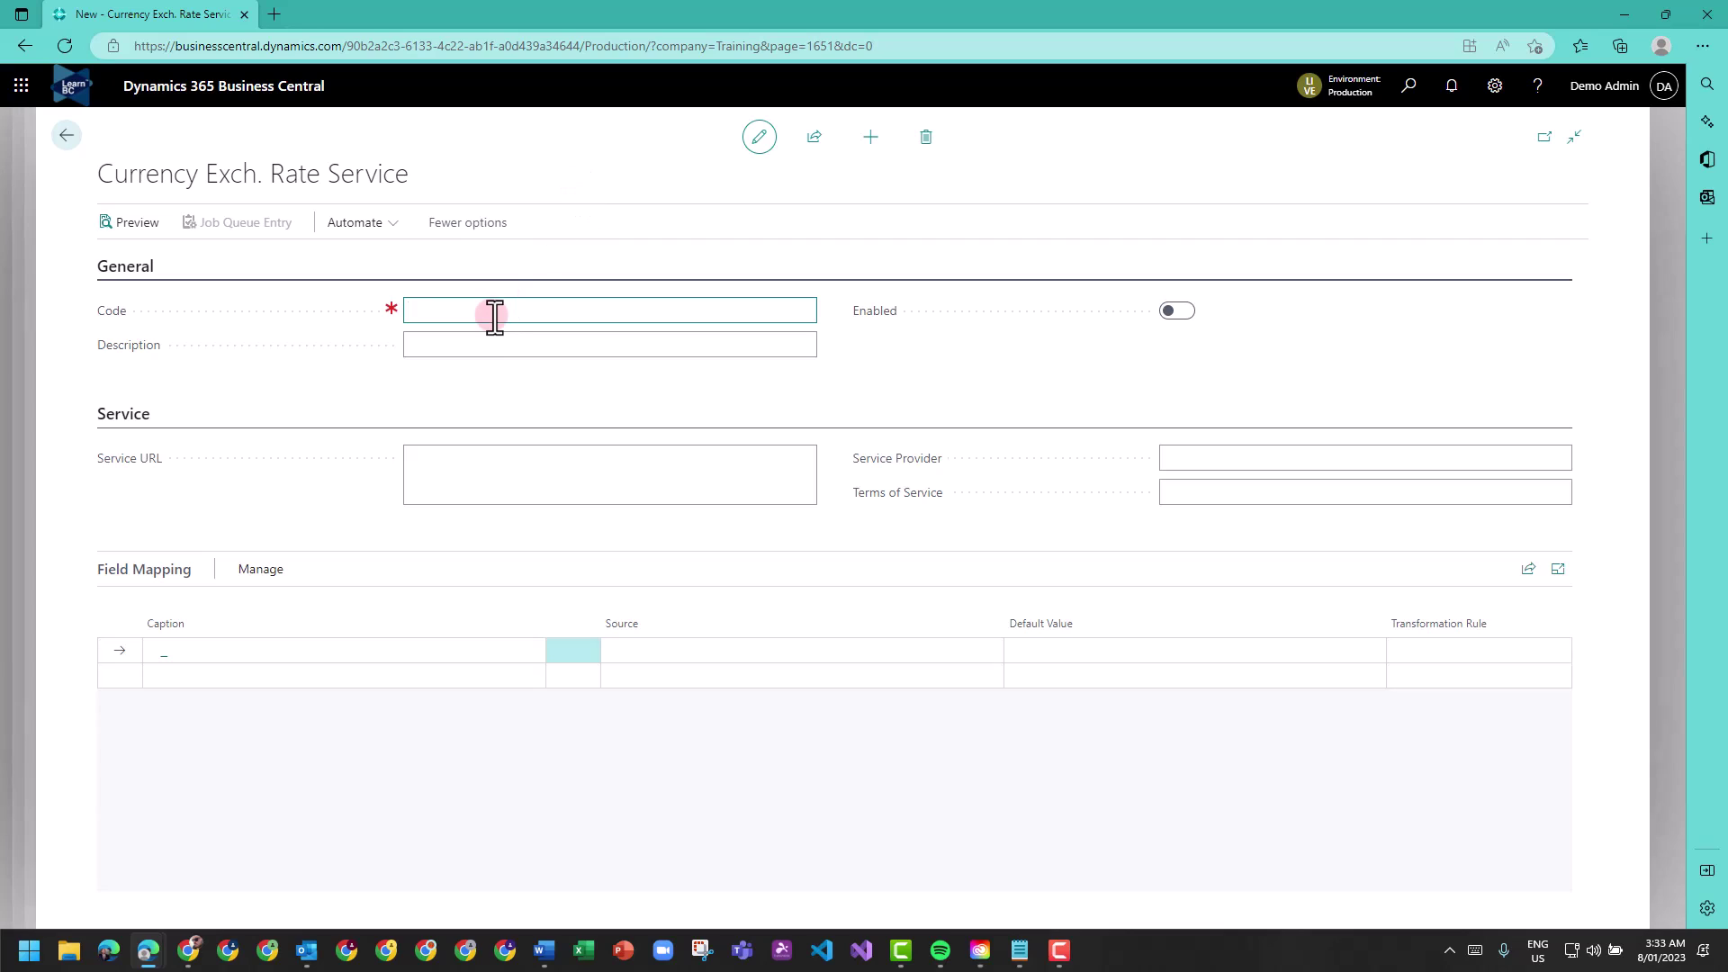
{"action": "type", "text": "RBA_Rate_AU"}
{"action": "left_click", "coordinate": [471, 339]}
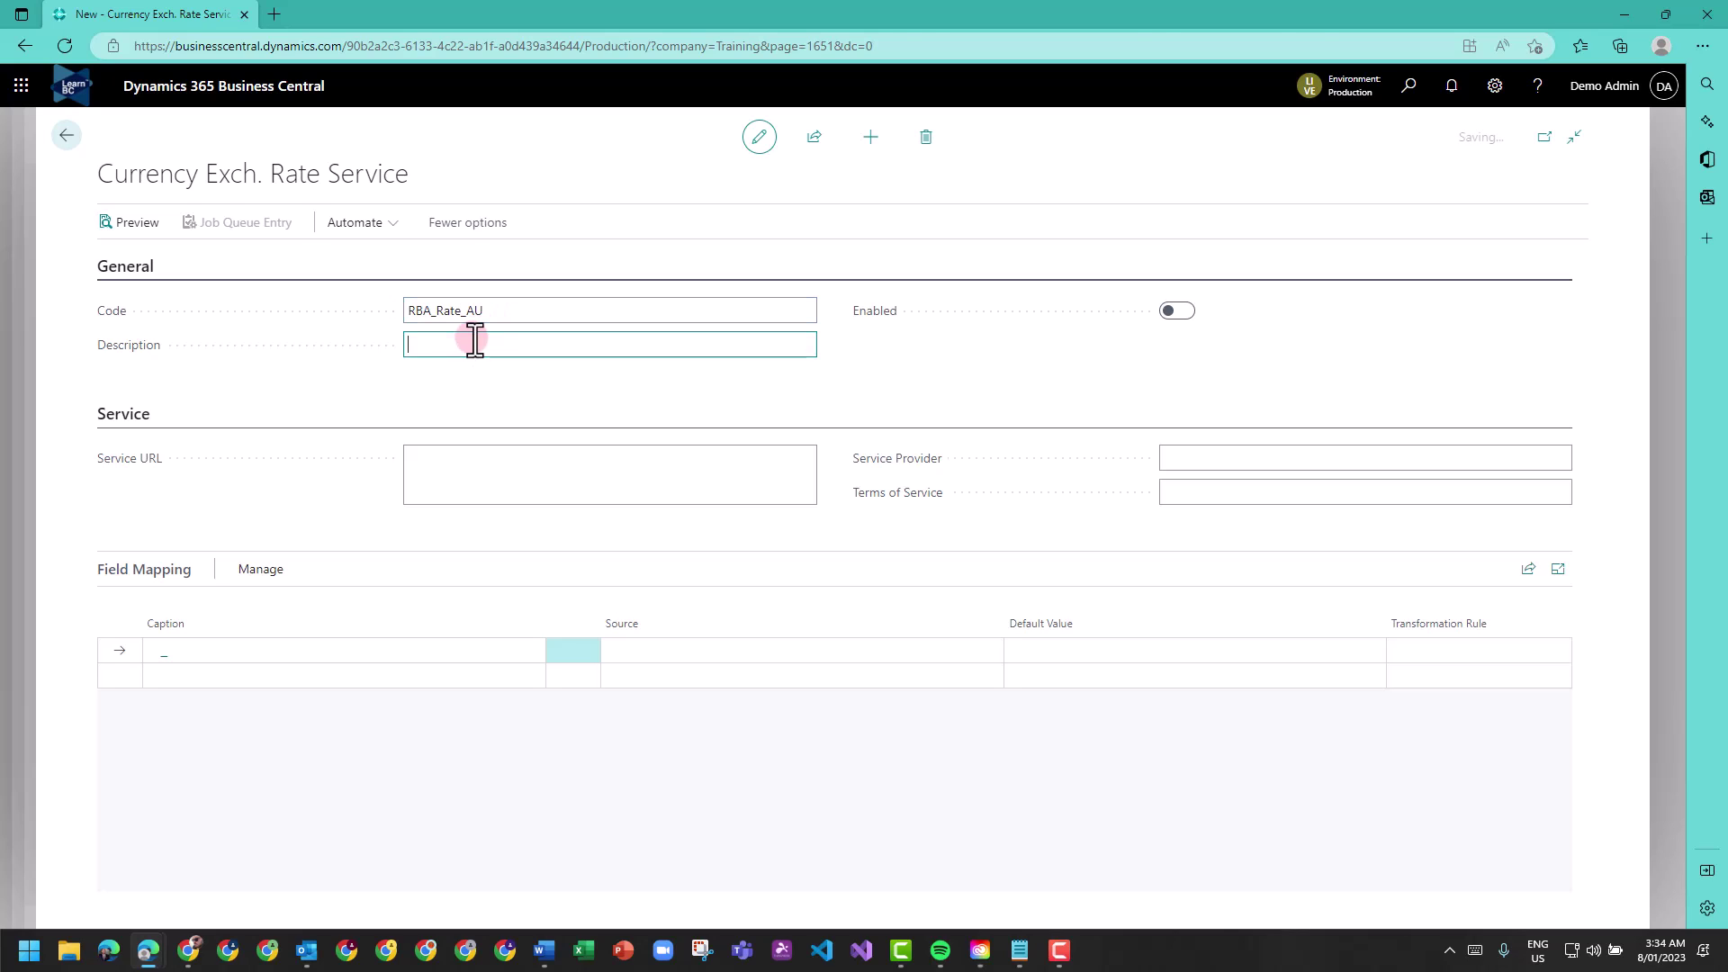
{"action": "key", "text": "alt+Tab"}
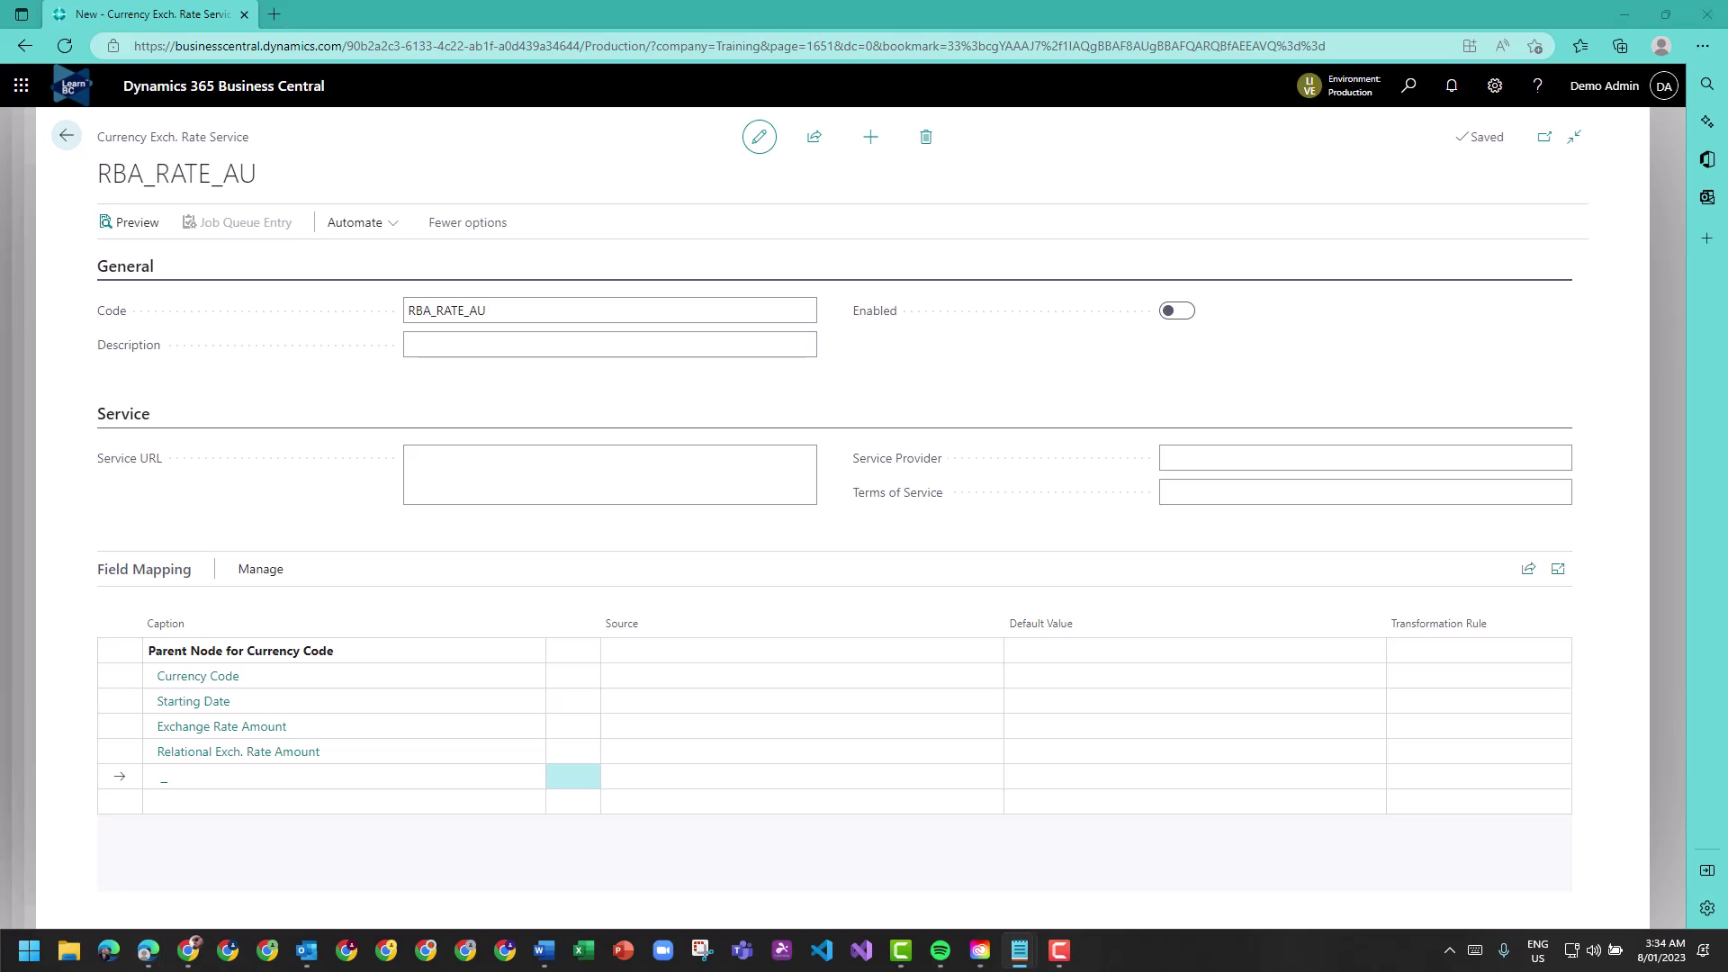
{"action": "left_click", "coordinate": [472, 344]}
{"action": "type", "text": "Reserve Bank of Australia"}
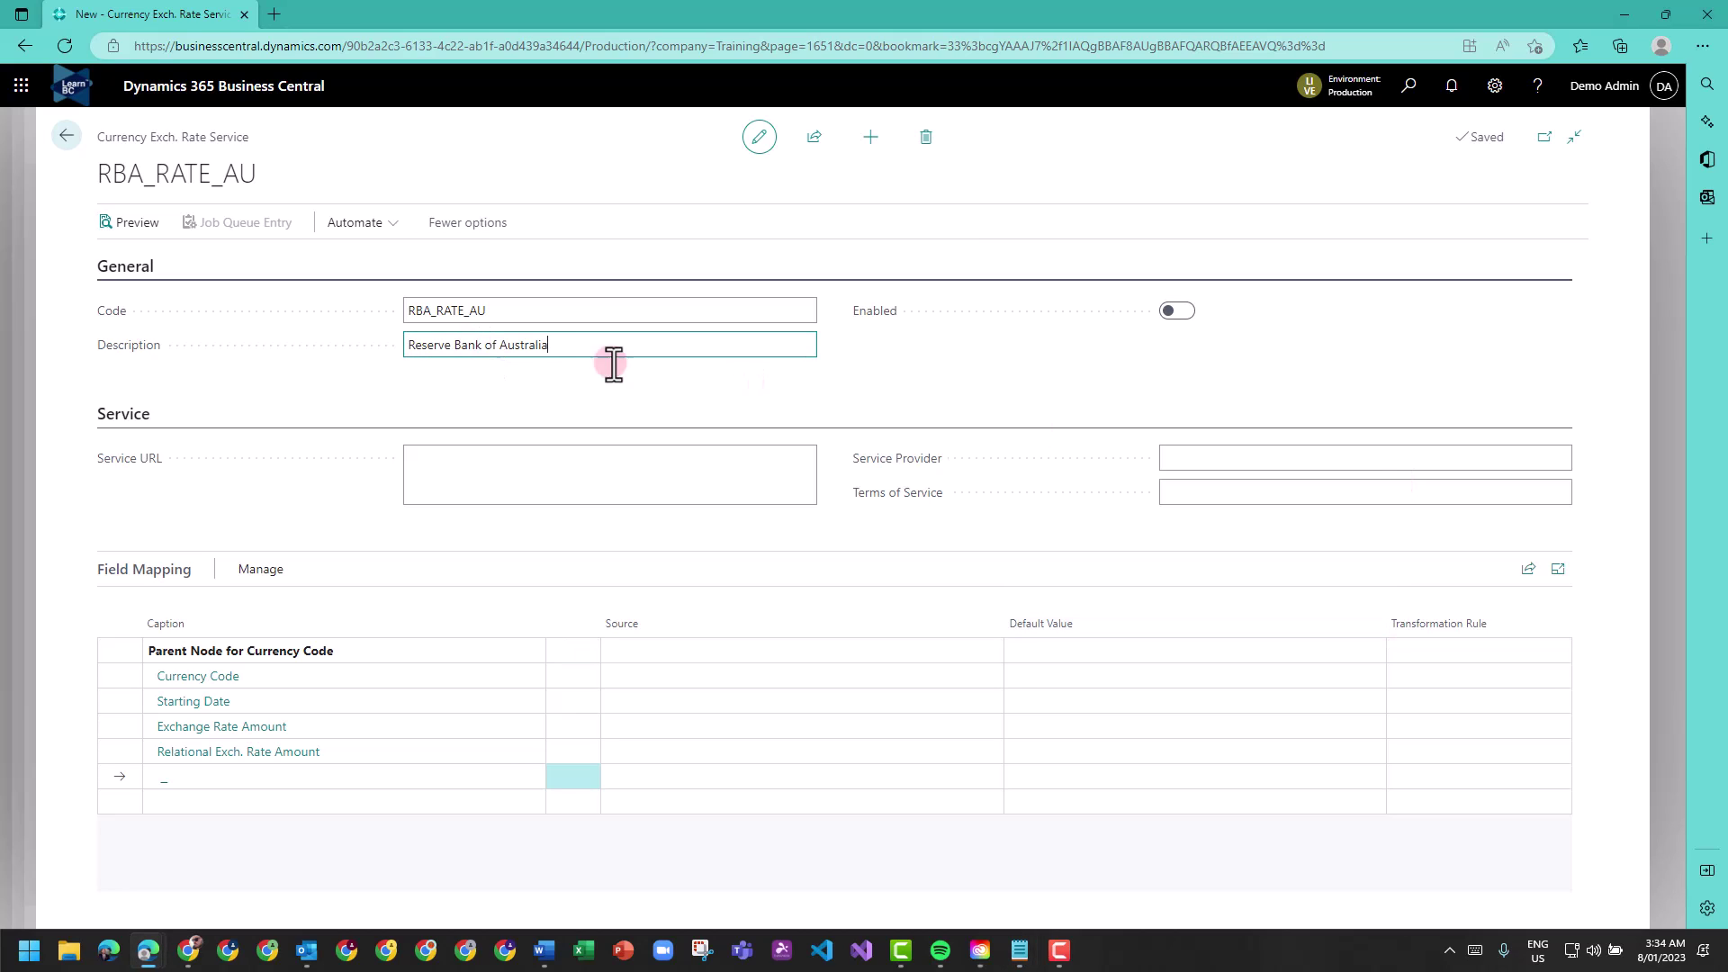
Step: Paste the RBA exchange-rates feed as Service URL and set provider 'Reserve Bank of Australia'
{"action": "key", "text": "alt+Tab"}
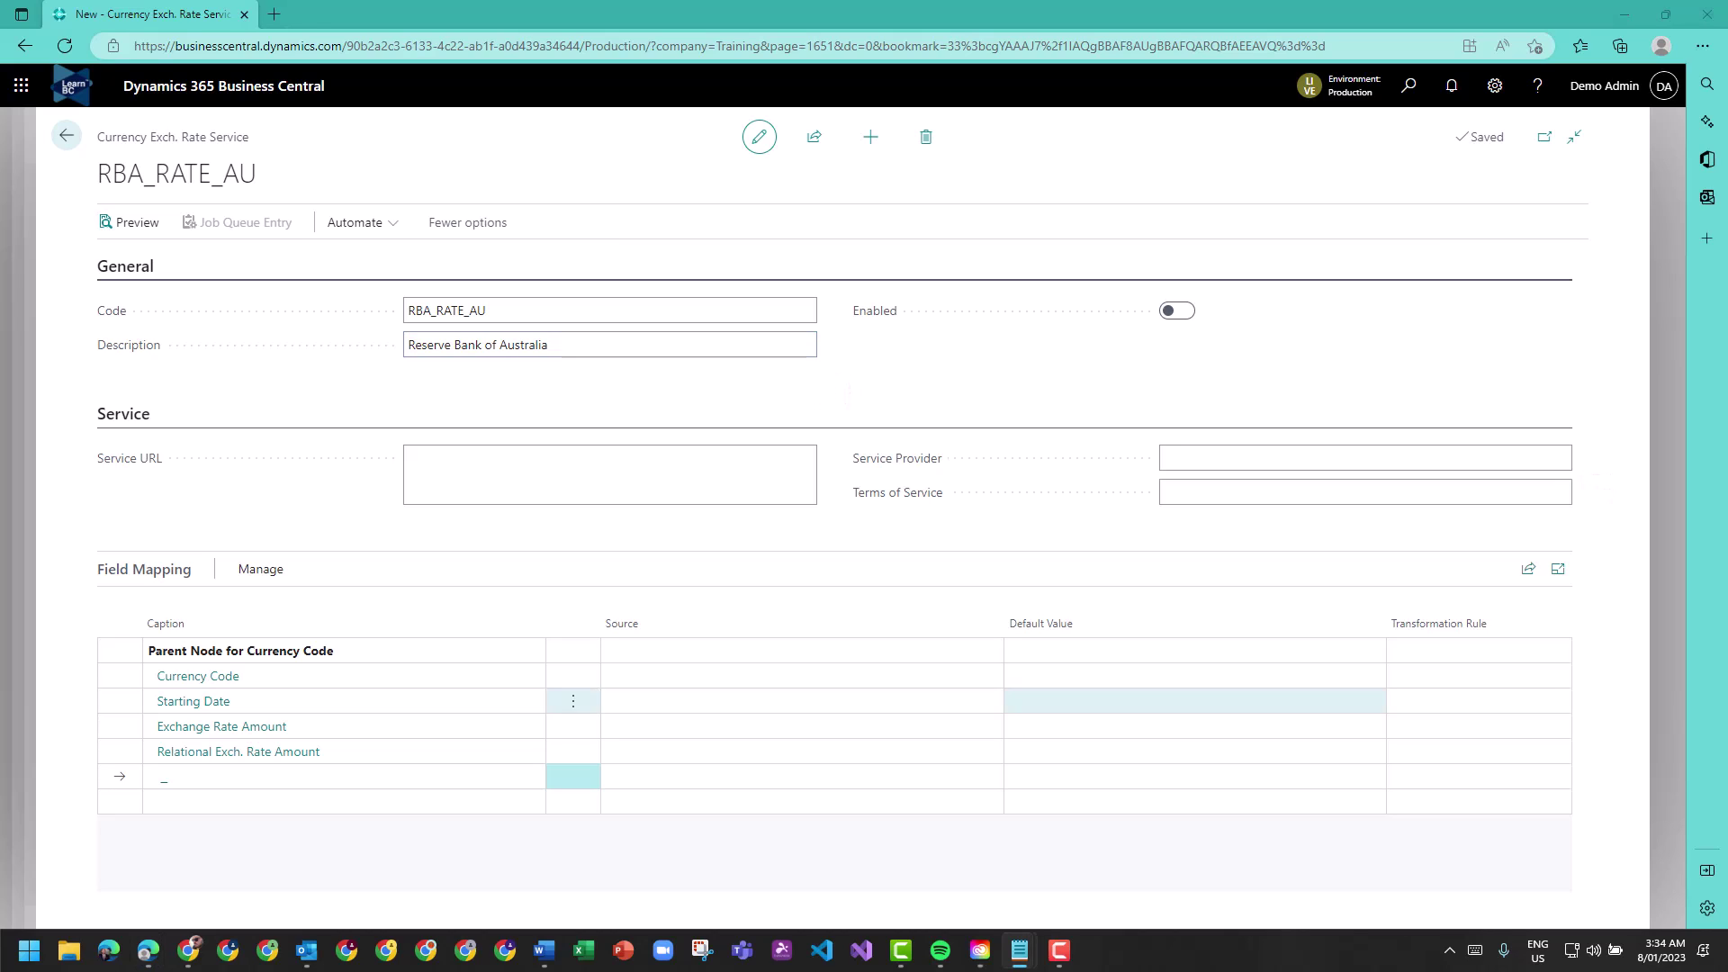
{"action": "left_click", "coordinate": [541, 460]}
{"action": "type", "text": "https://www.rba.gov.au/rss/rss-cb-exchange-rates.xml"}
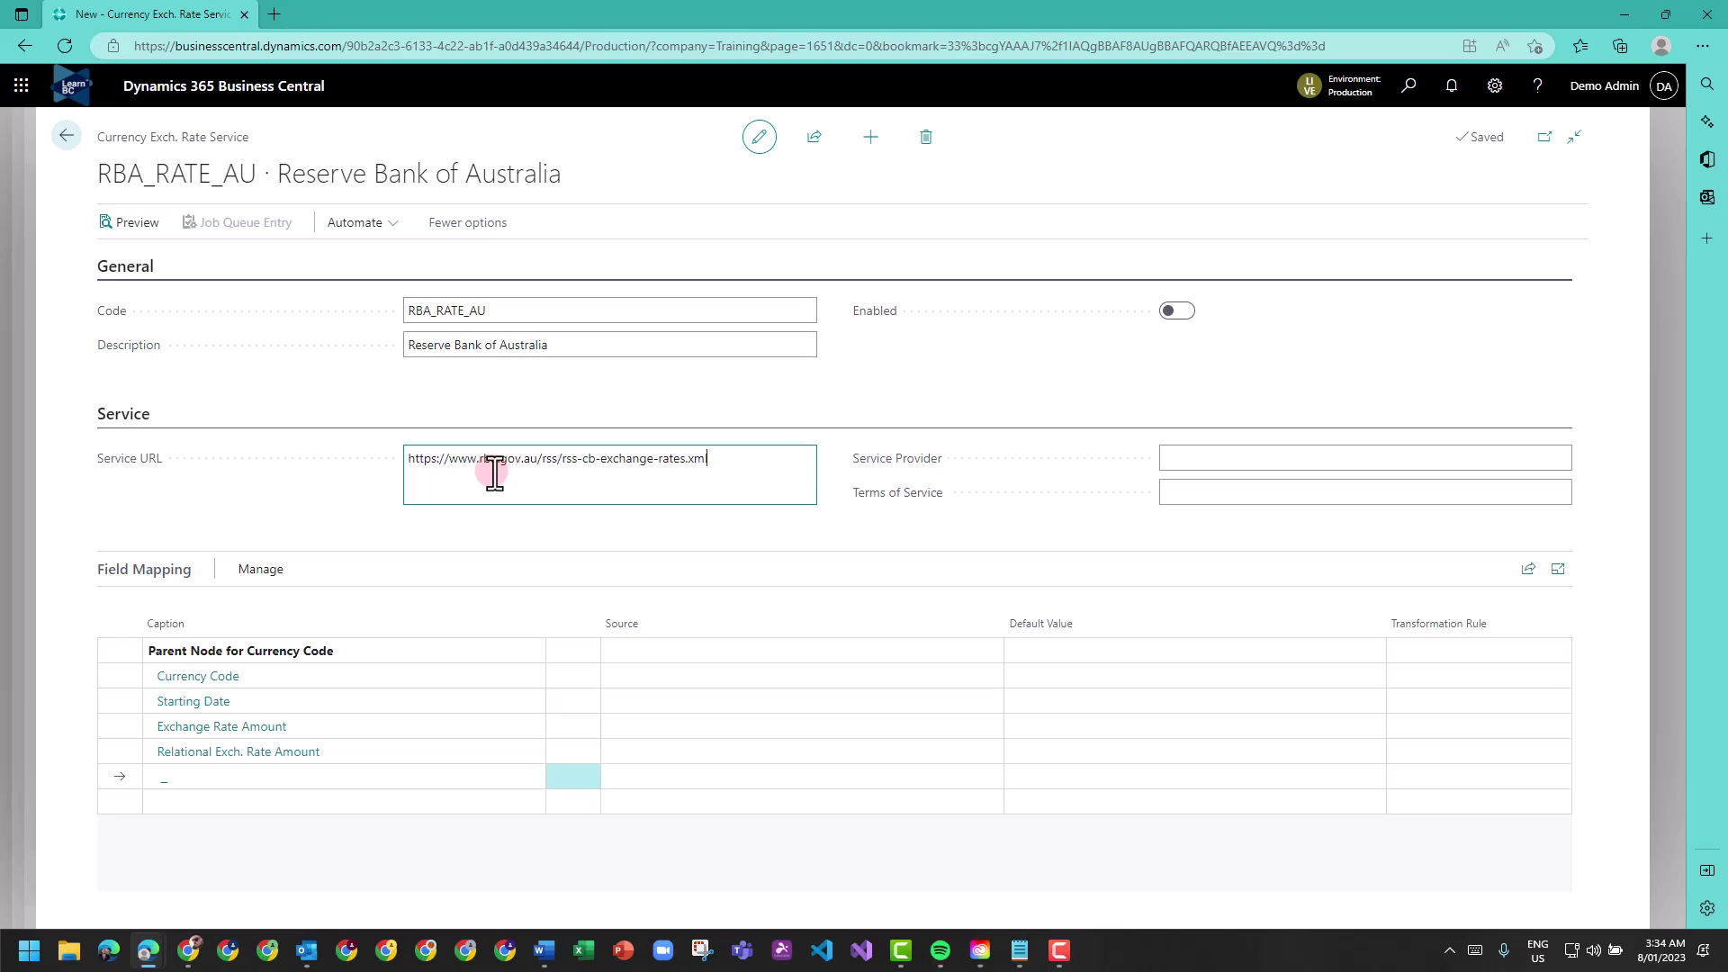
{"action": "left_click", "coordinate": [1278, 457]}
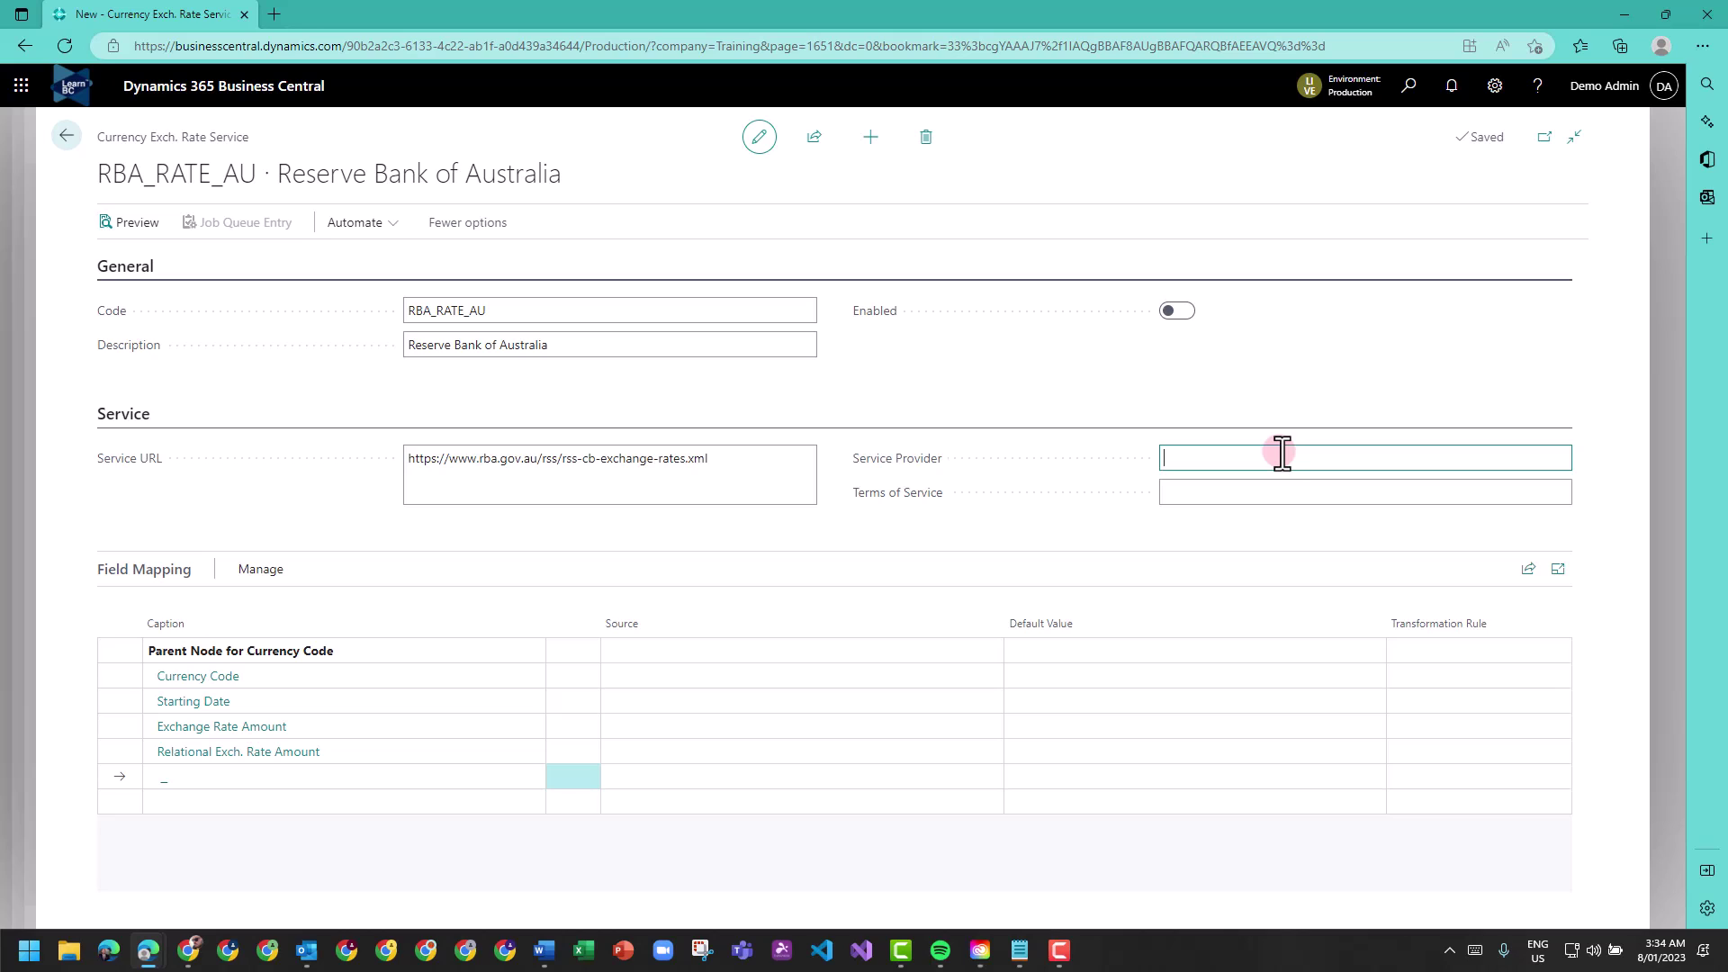
{"action": "left_click", "coordinate": [726, 346]}
{"action": "key", "text": "ctrl+c"}
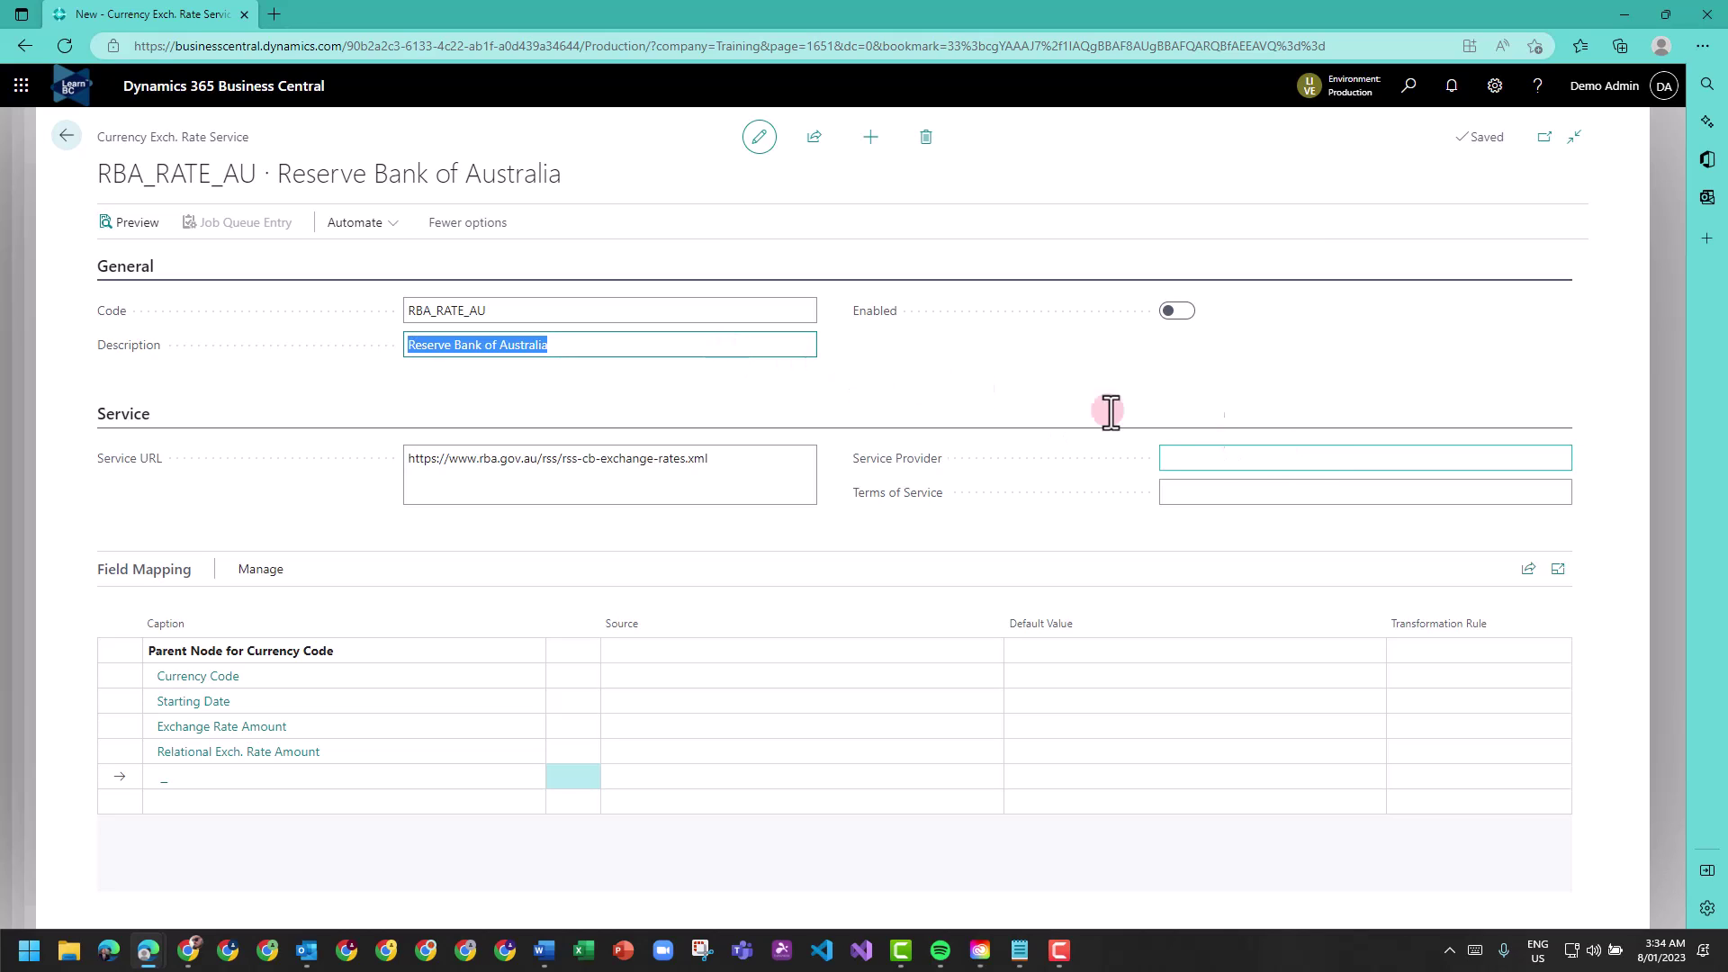
{"action": "left_click", "coordinate": [1345, 453]}
{"action": "key", "text": "ctrl+v"}
{"action": "left_click", "coordinate": [1282, 495]}
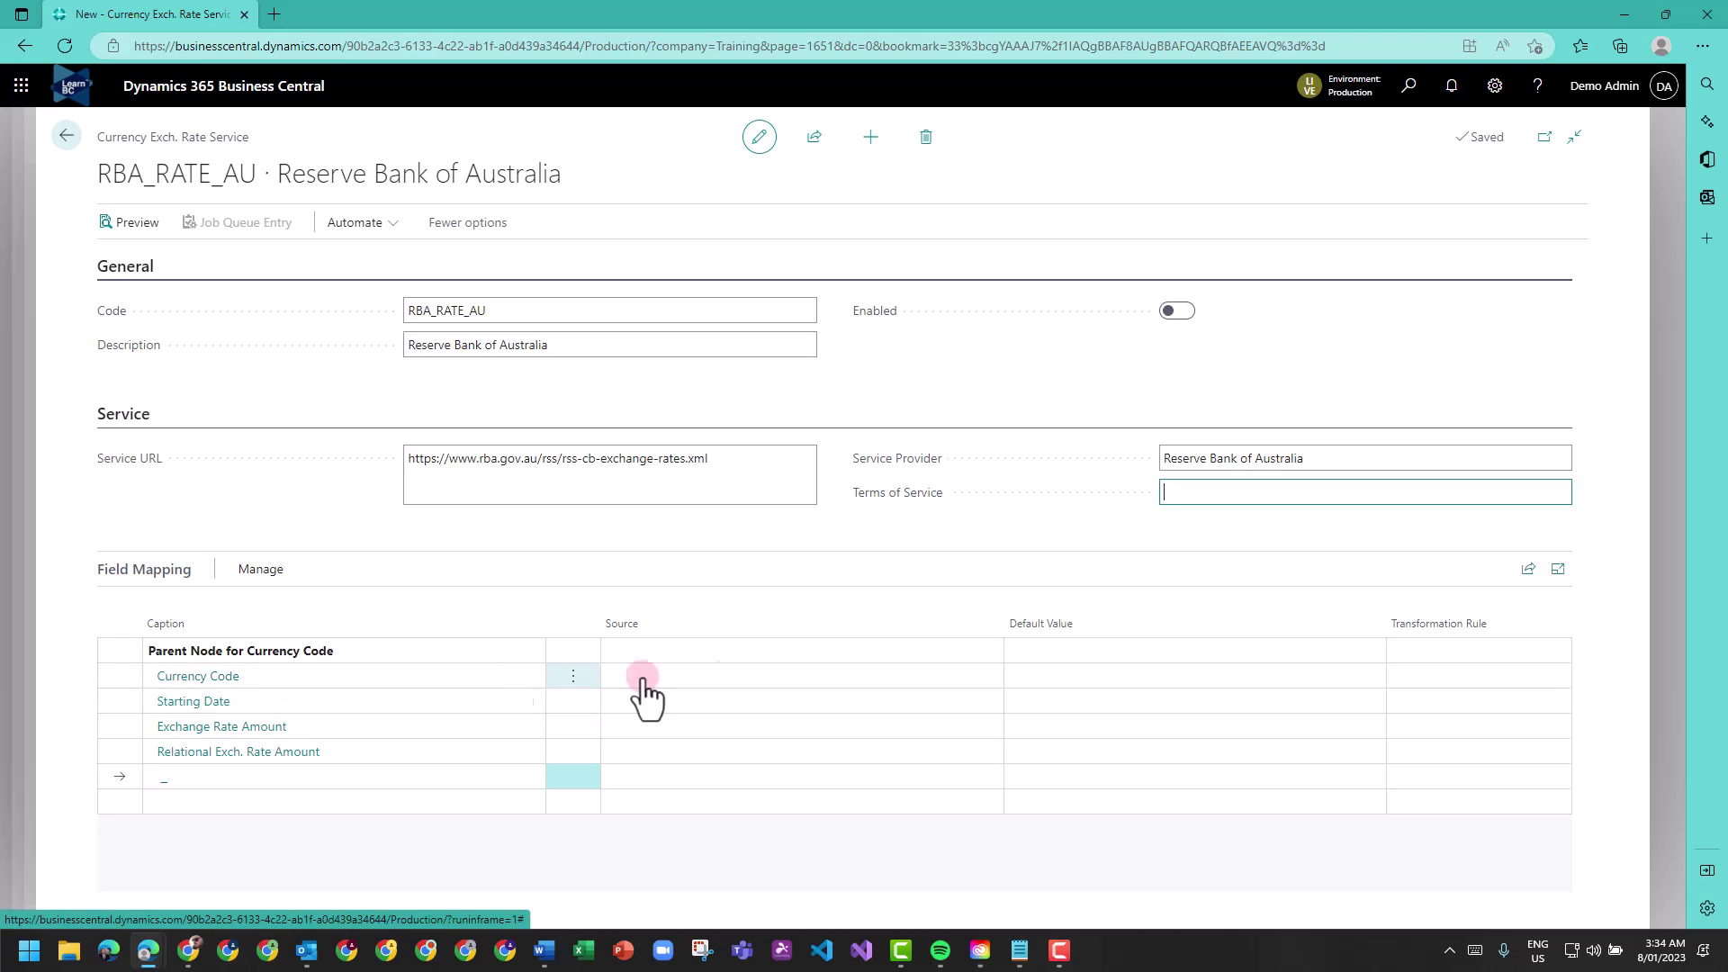
Step: Set the Parent Node for Currency Code source to /rdf:RDF/item
{"action": "left_click", "coordinate": [754, 677]}
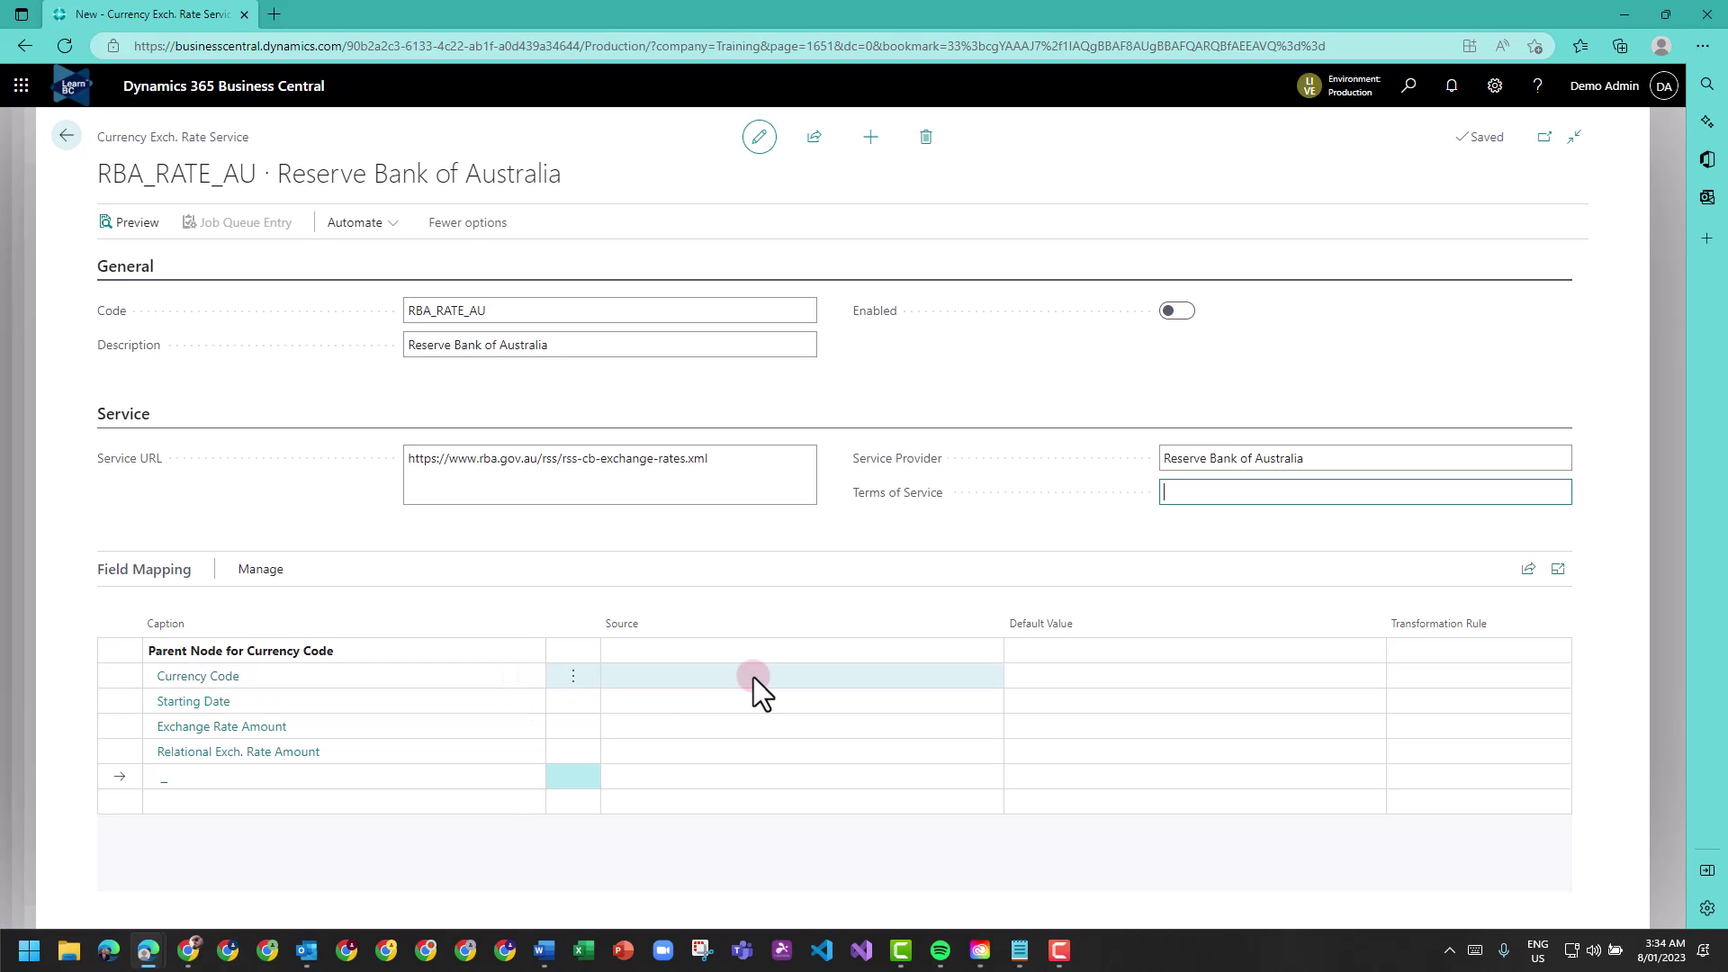
{"action": "left_click", "coordinate": [990, 677]}
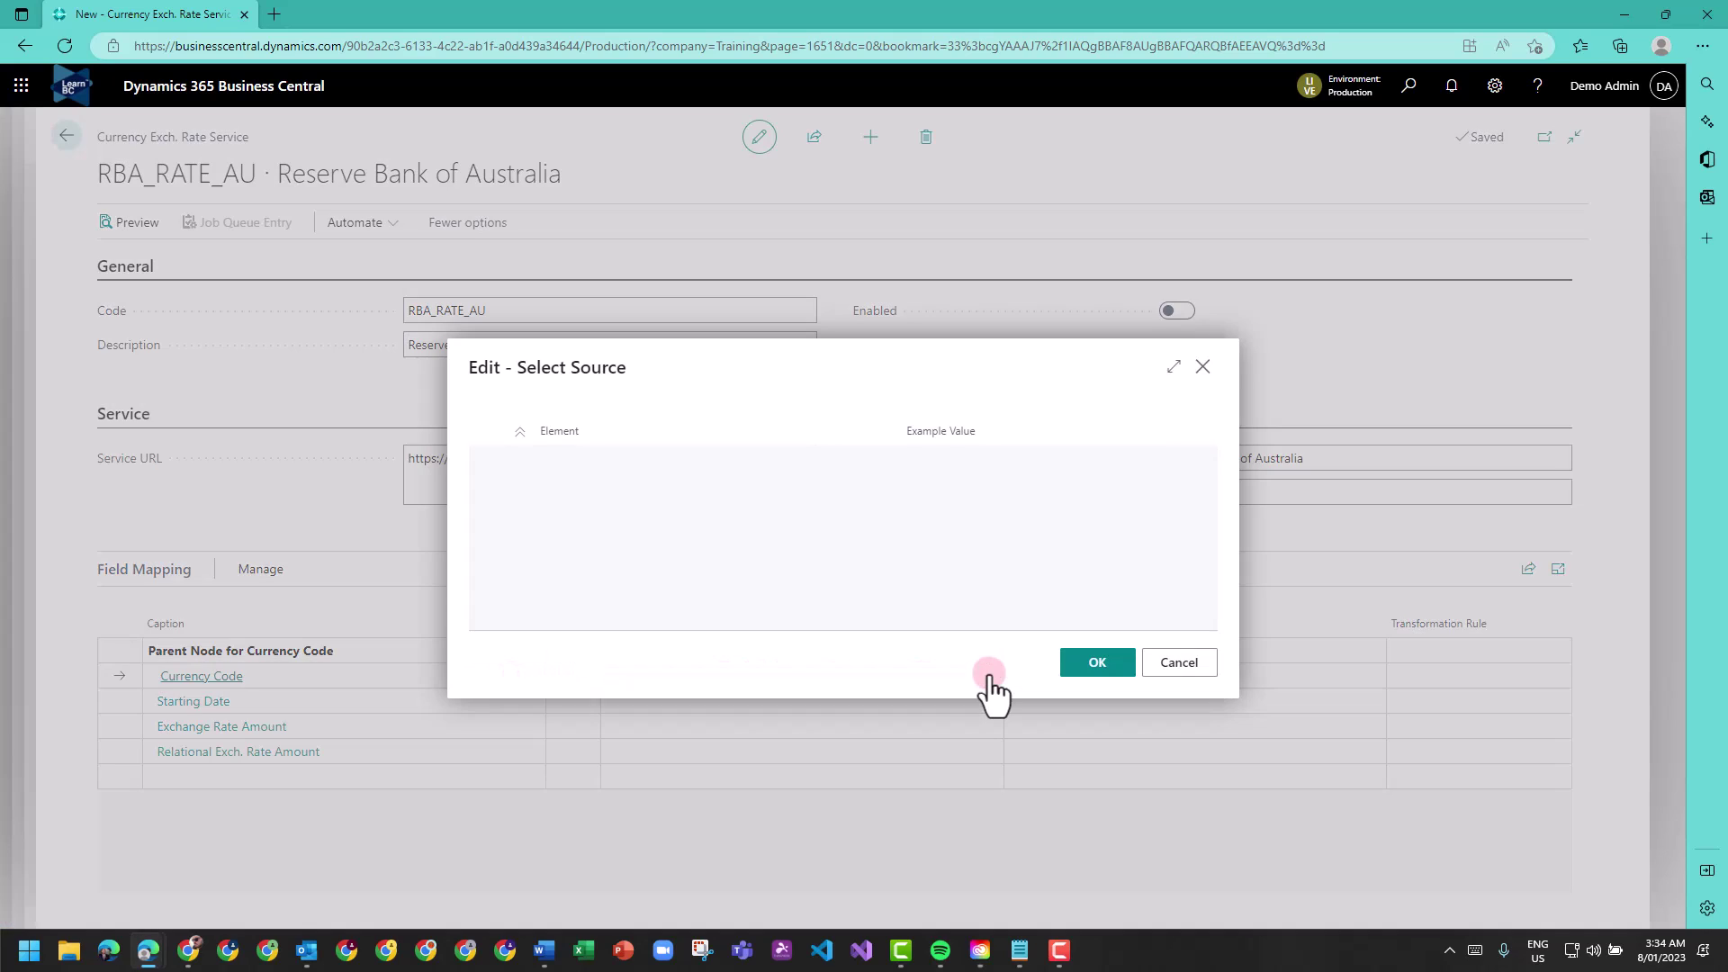
{"action": "left_click", "coordinate": [1175, 366]}
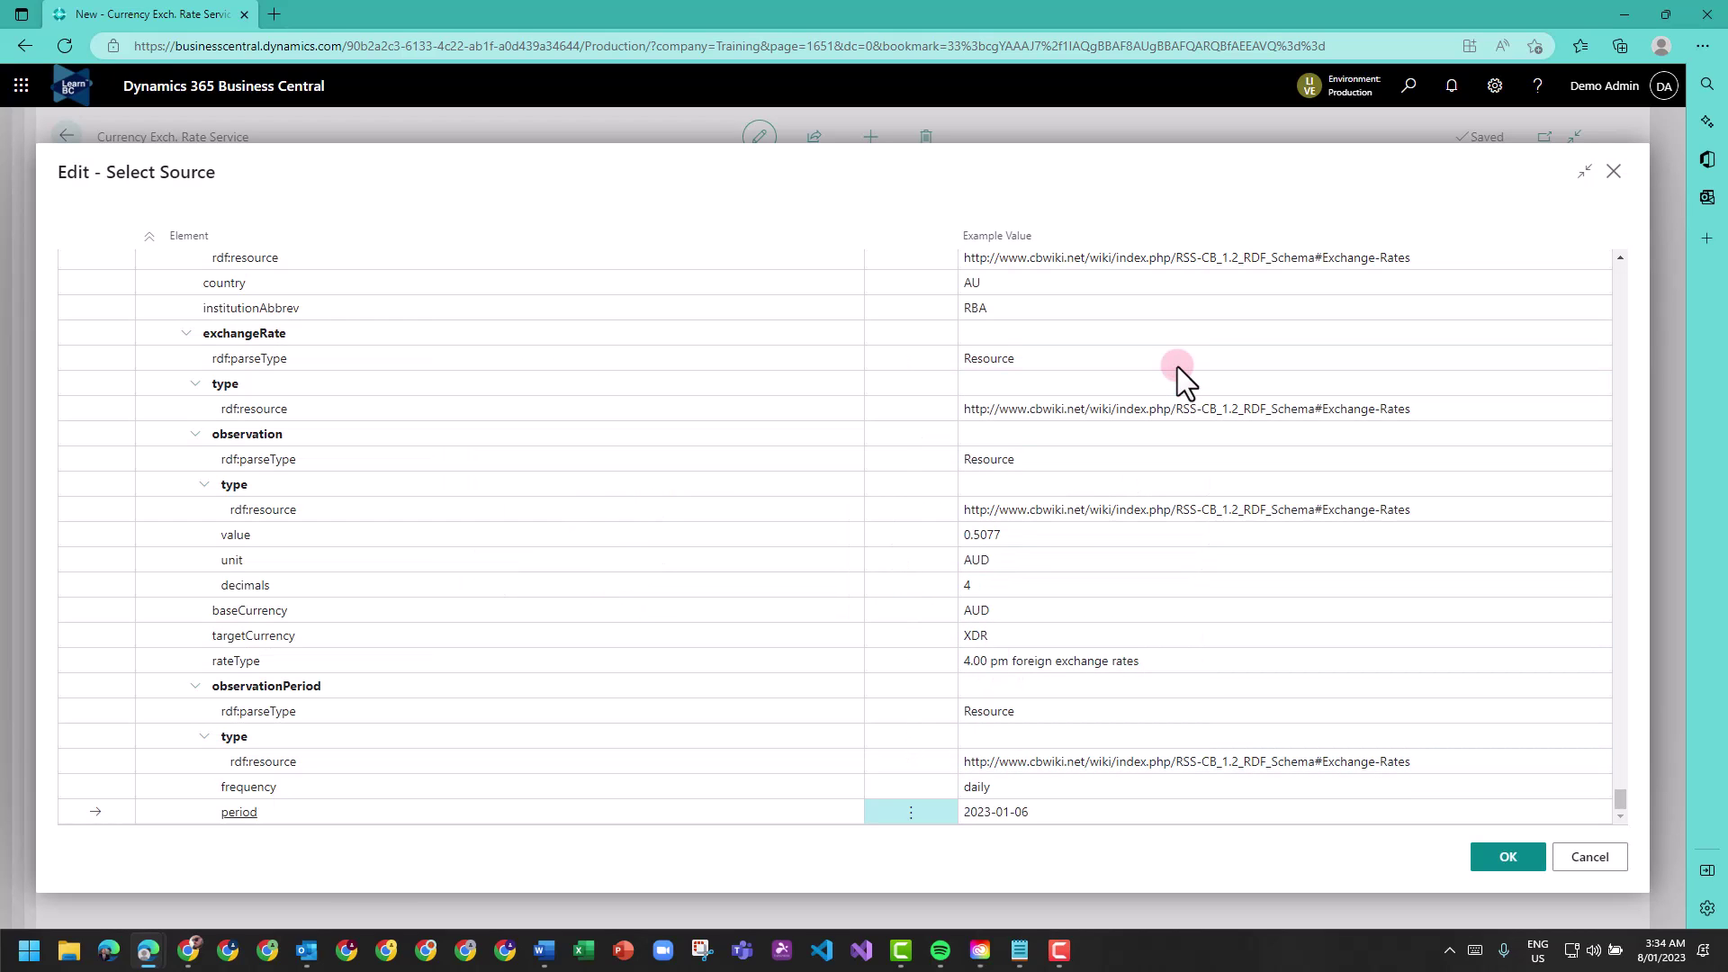
{"action": "left_click_drag", "start_coordinate": [1620, 798], "coordinate": [1622, 656]}
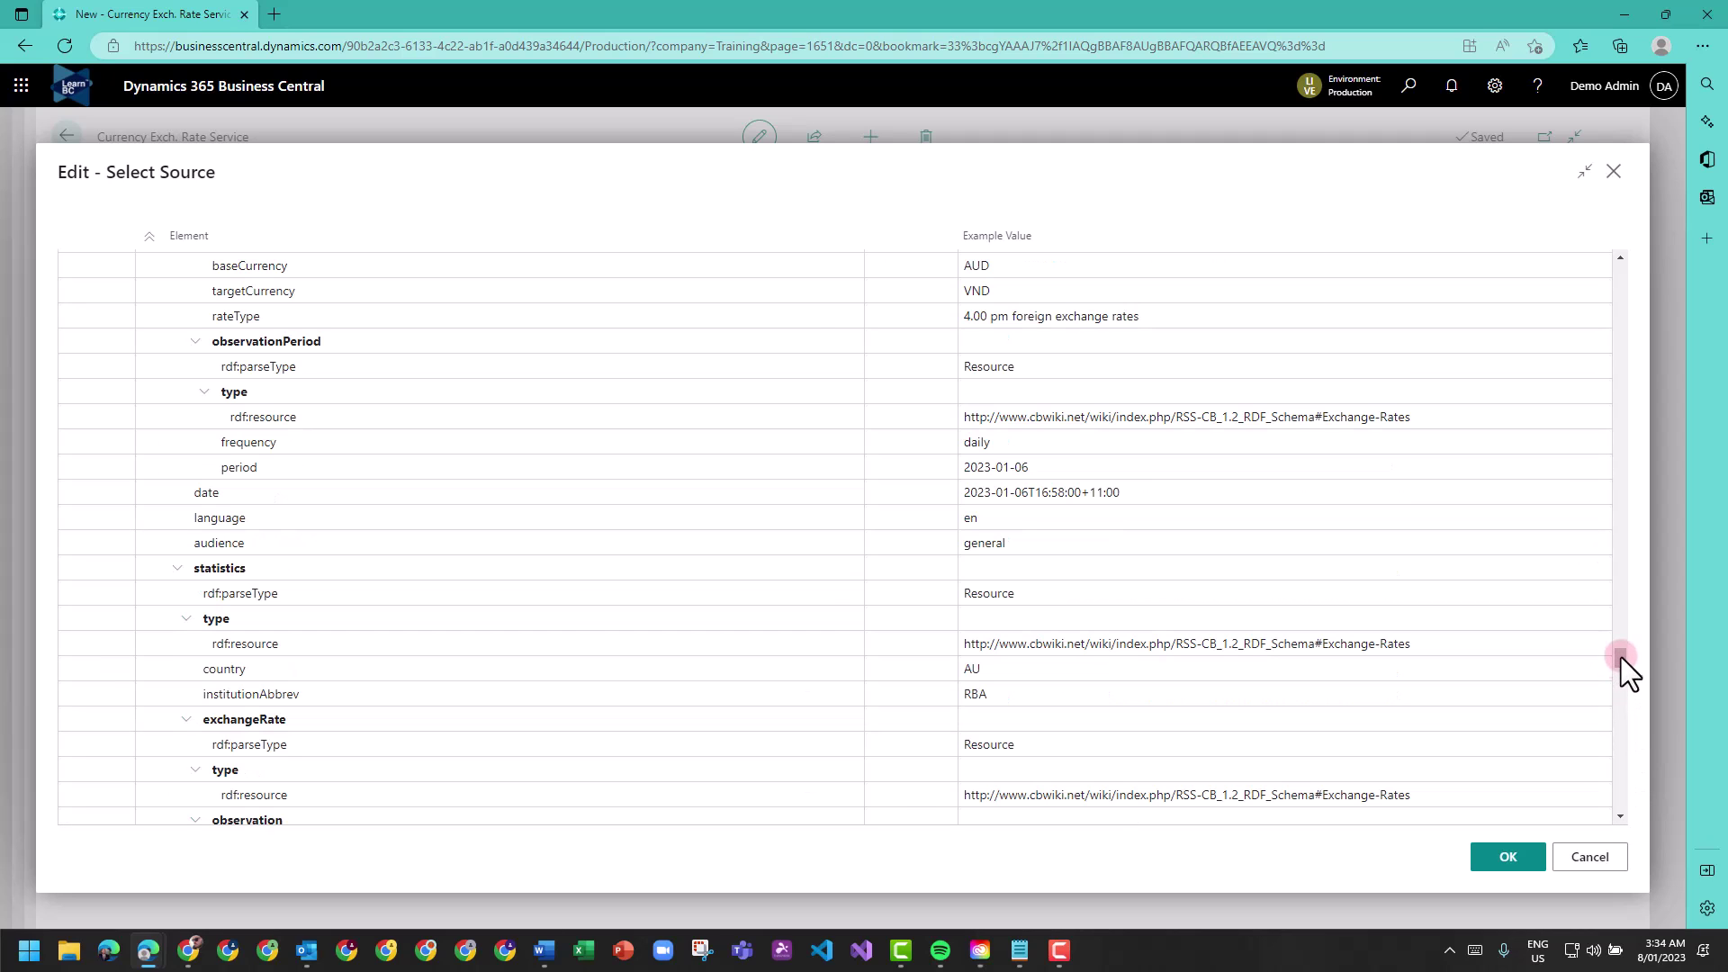
{"action": "left_click", "coordinate": [1595, 856]}
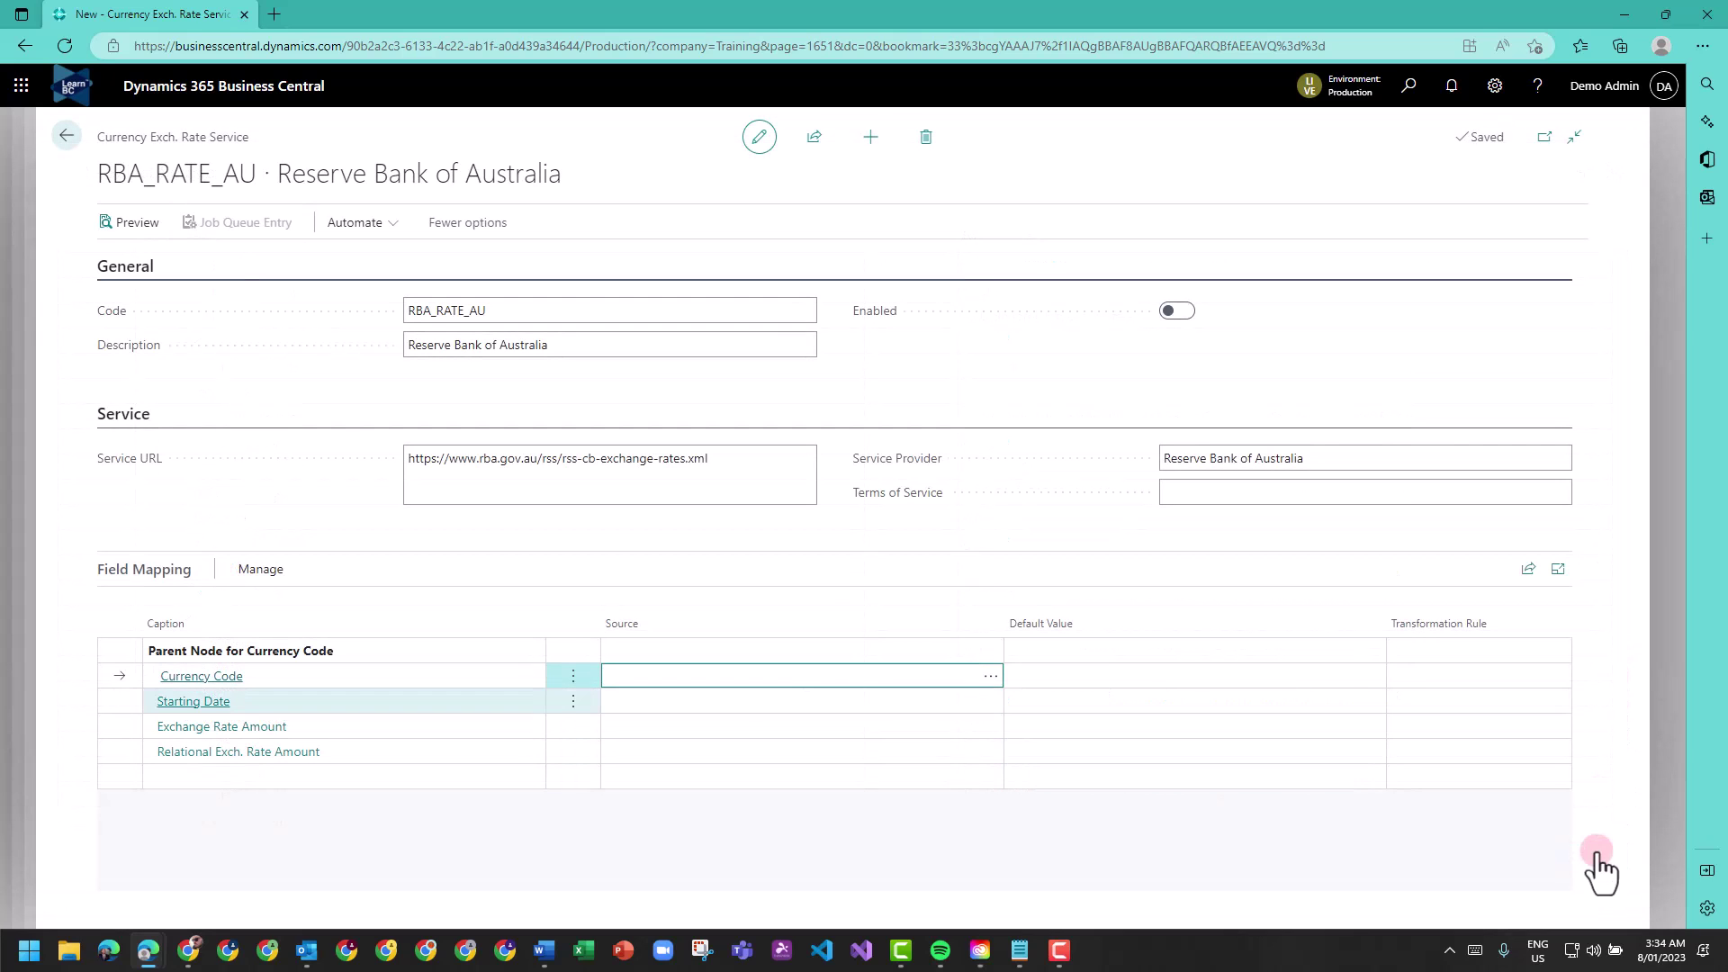
{"action": "key", "text": "alt+Tab"}
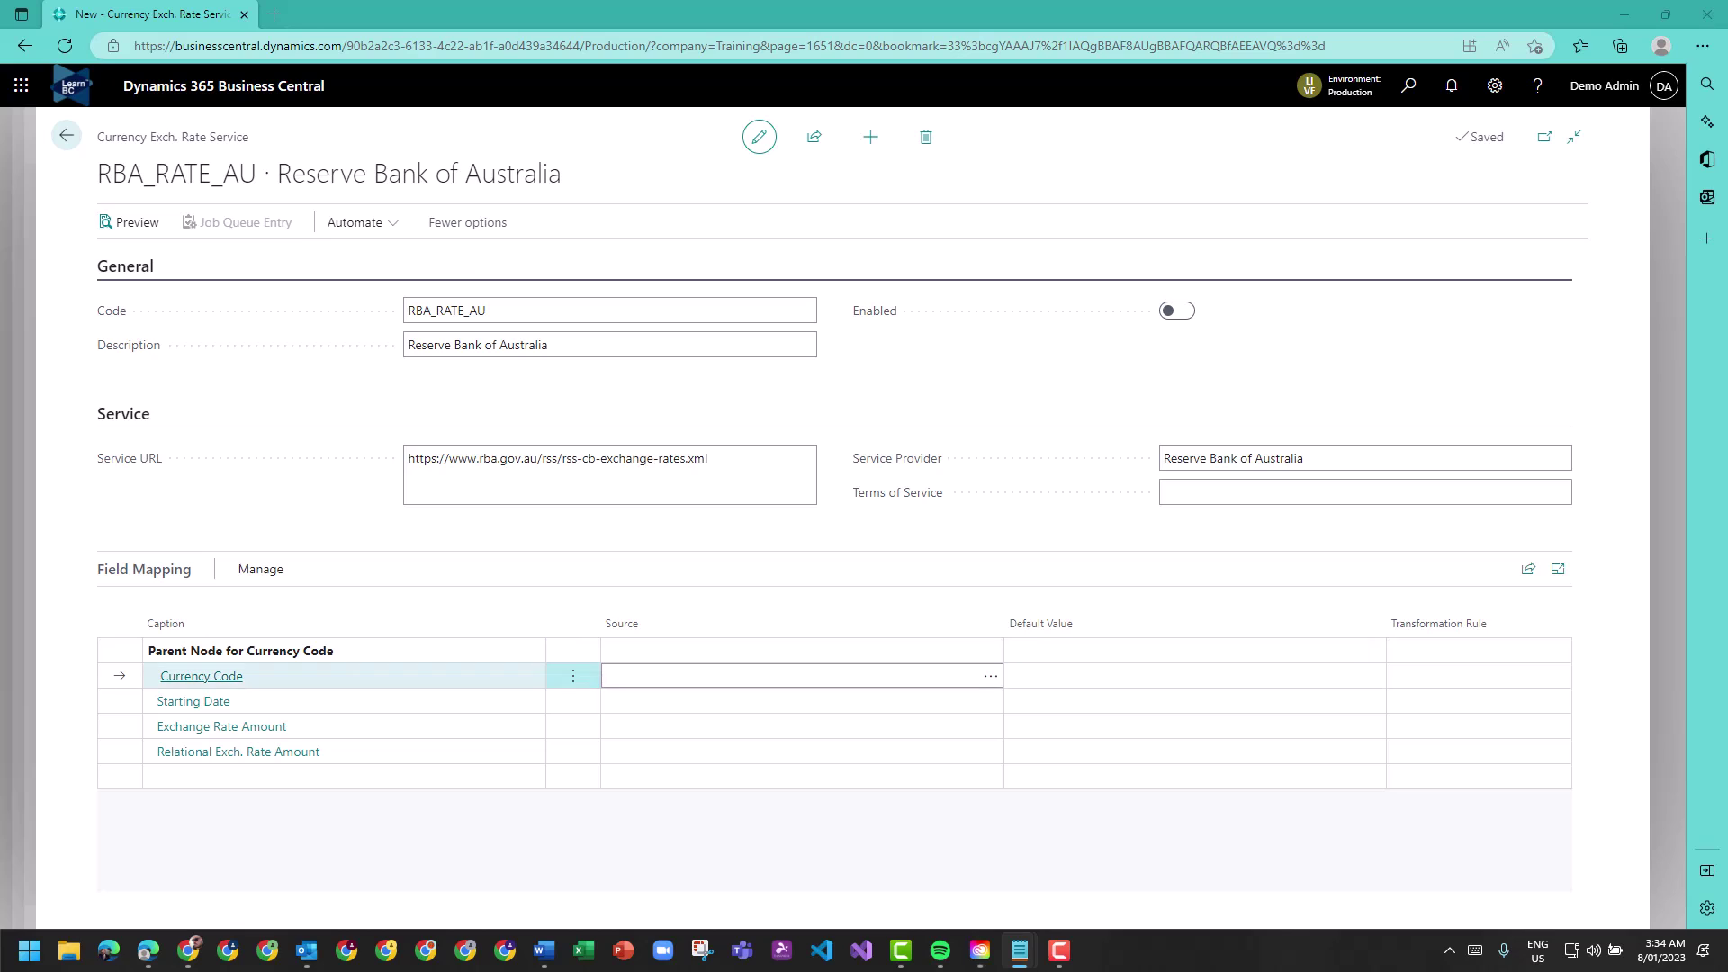
{"action": "left_click", "coordinate": [656, 650]}
{"action": "type", "text": "/rdf:RDF/item"}
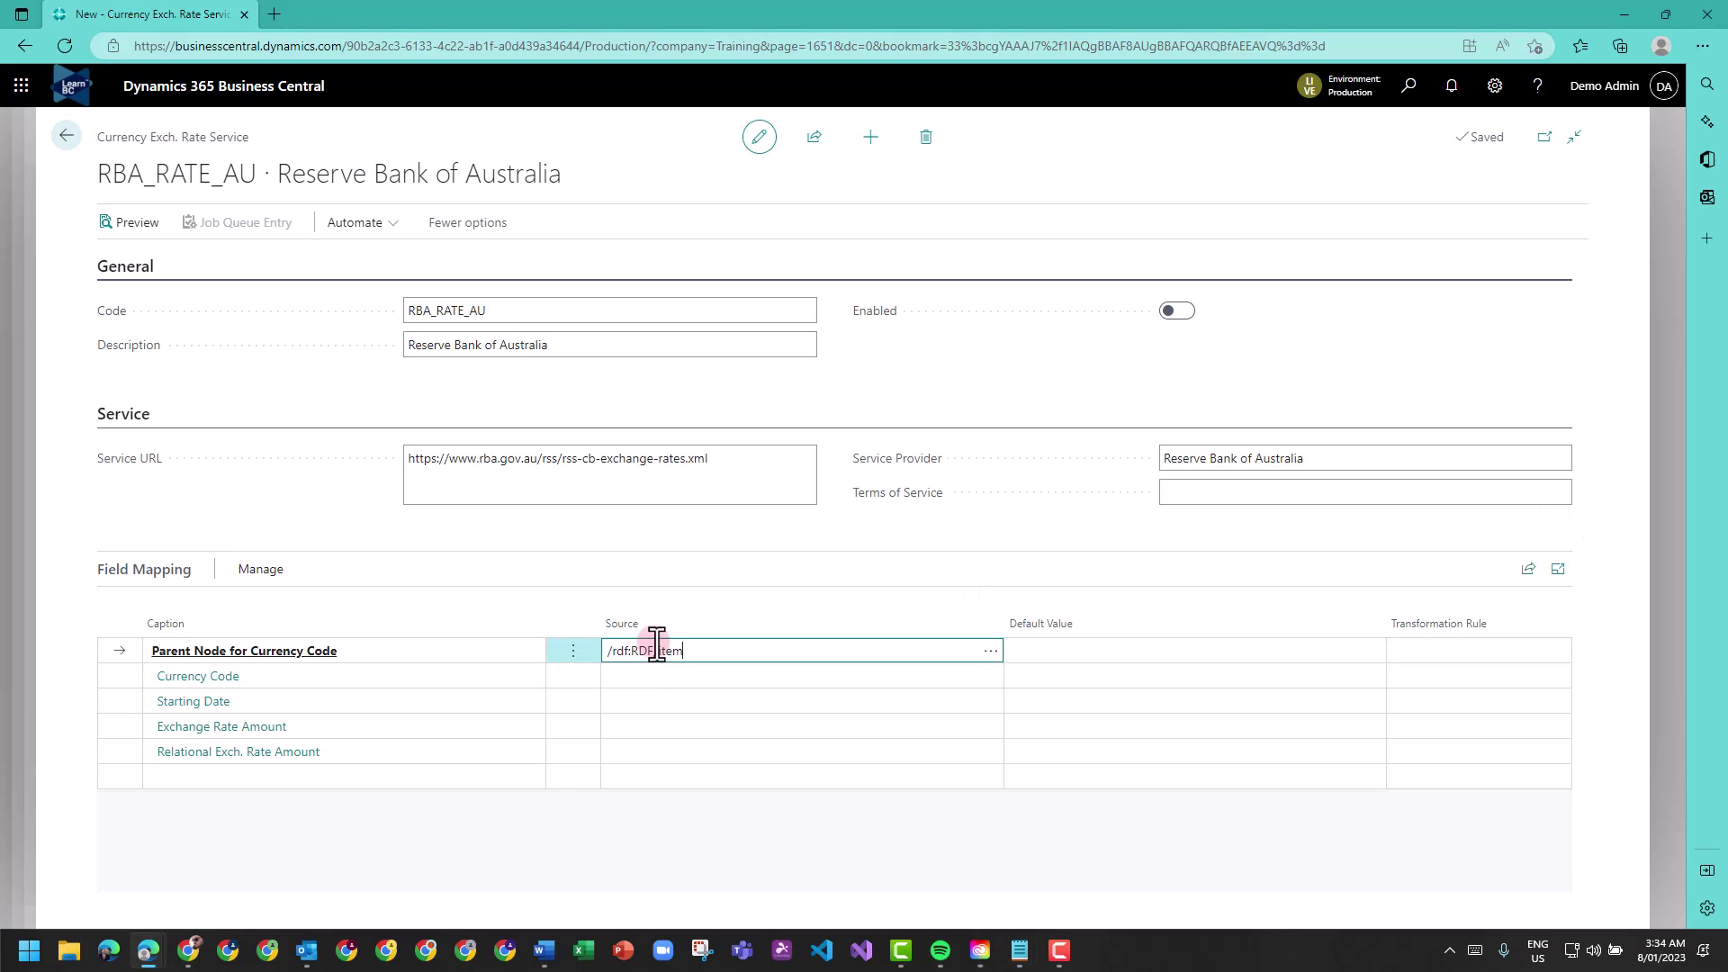
Step: Paste source paths for Currency Code, Starting Date and Exchange Rate Amount; default relational amount to 1
{"action": "key", "text": "alt+Tab"}
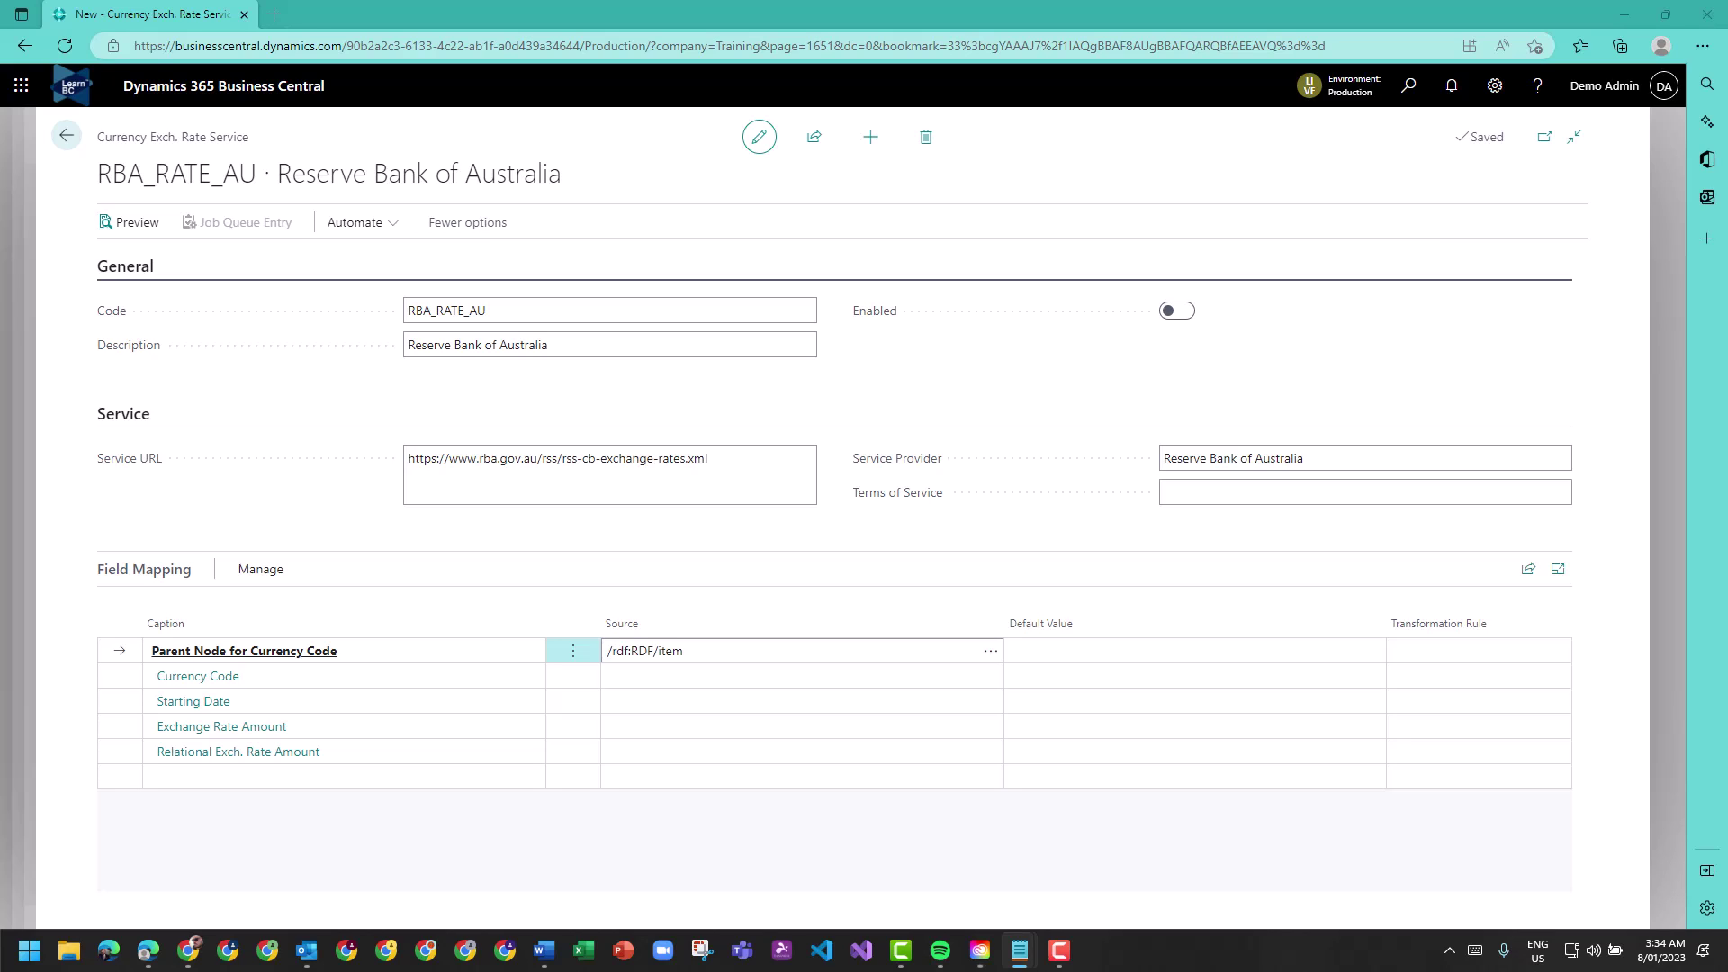
{"action": "left_click", "coordinate": [631, 680]}
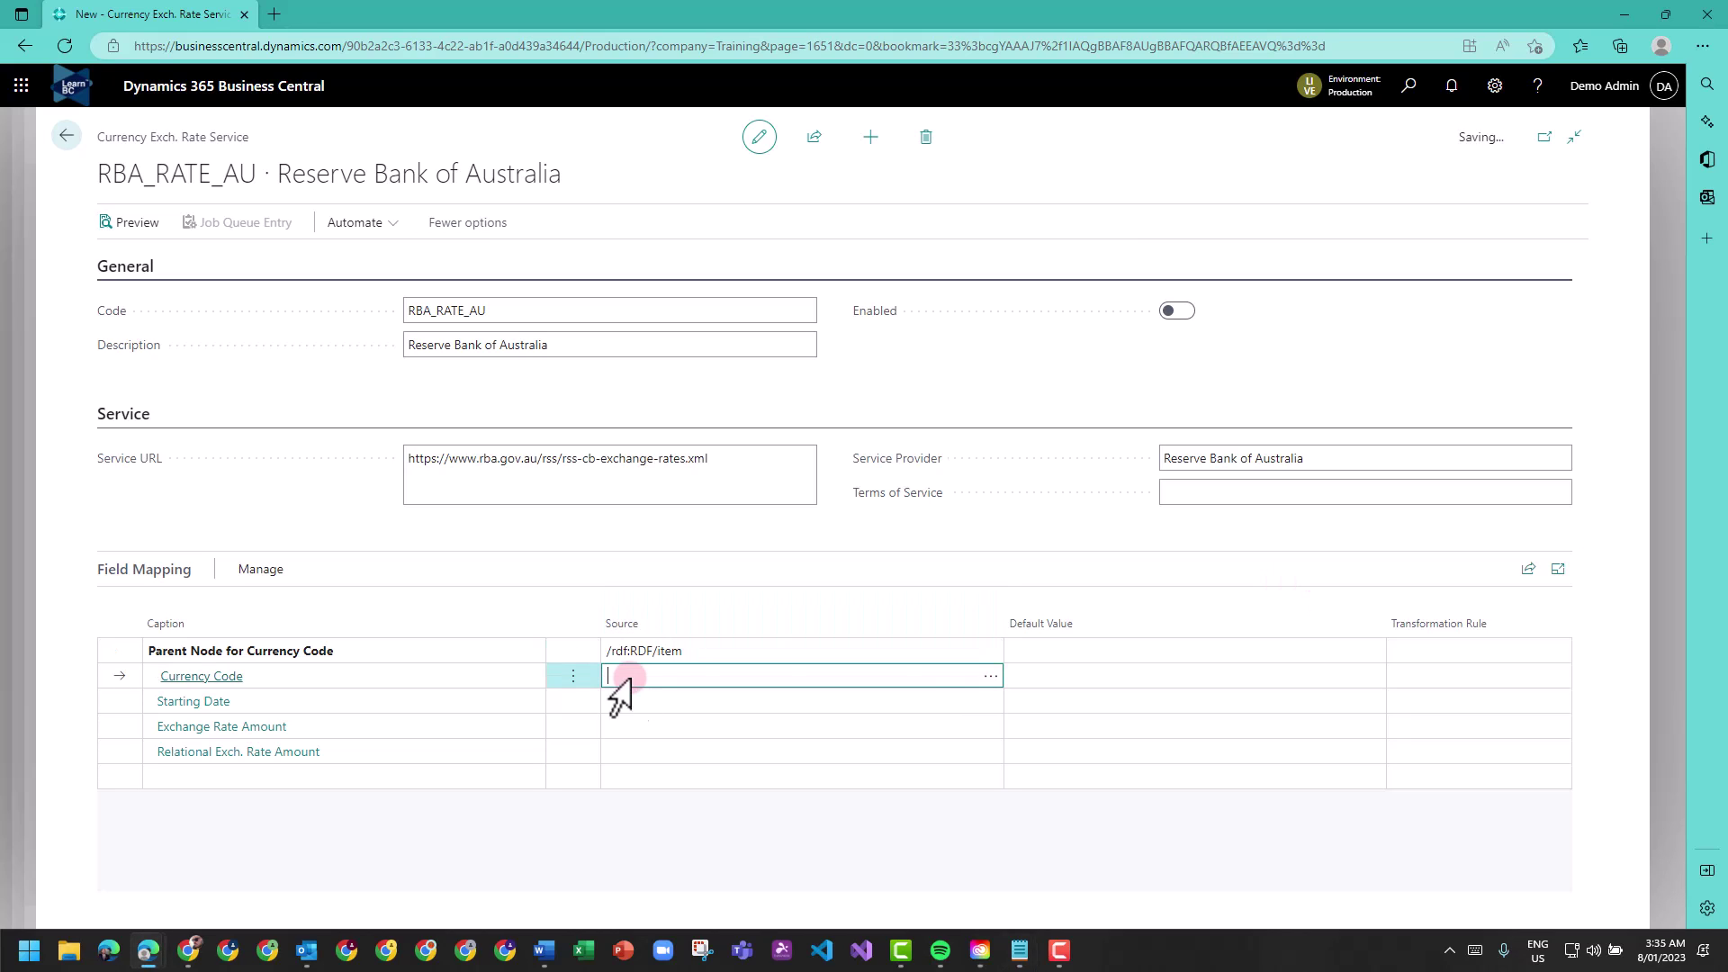
{"action": "type", "text": "/rdf:RDF/item/cb:statistics/cb:exchangeRate/cb:targetCurrency"}
{"action": "key", "text": "alt+Tab"}
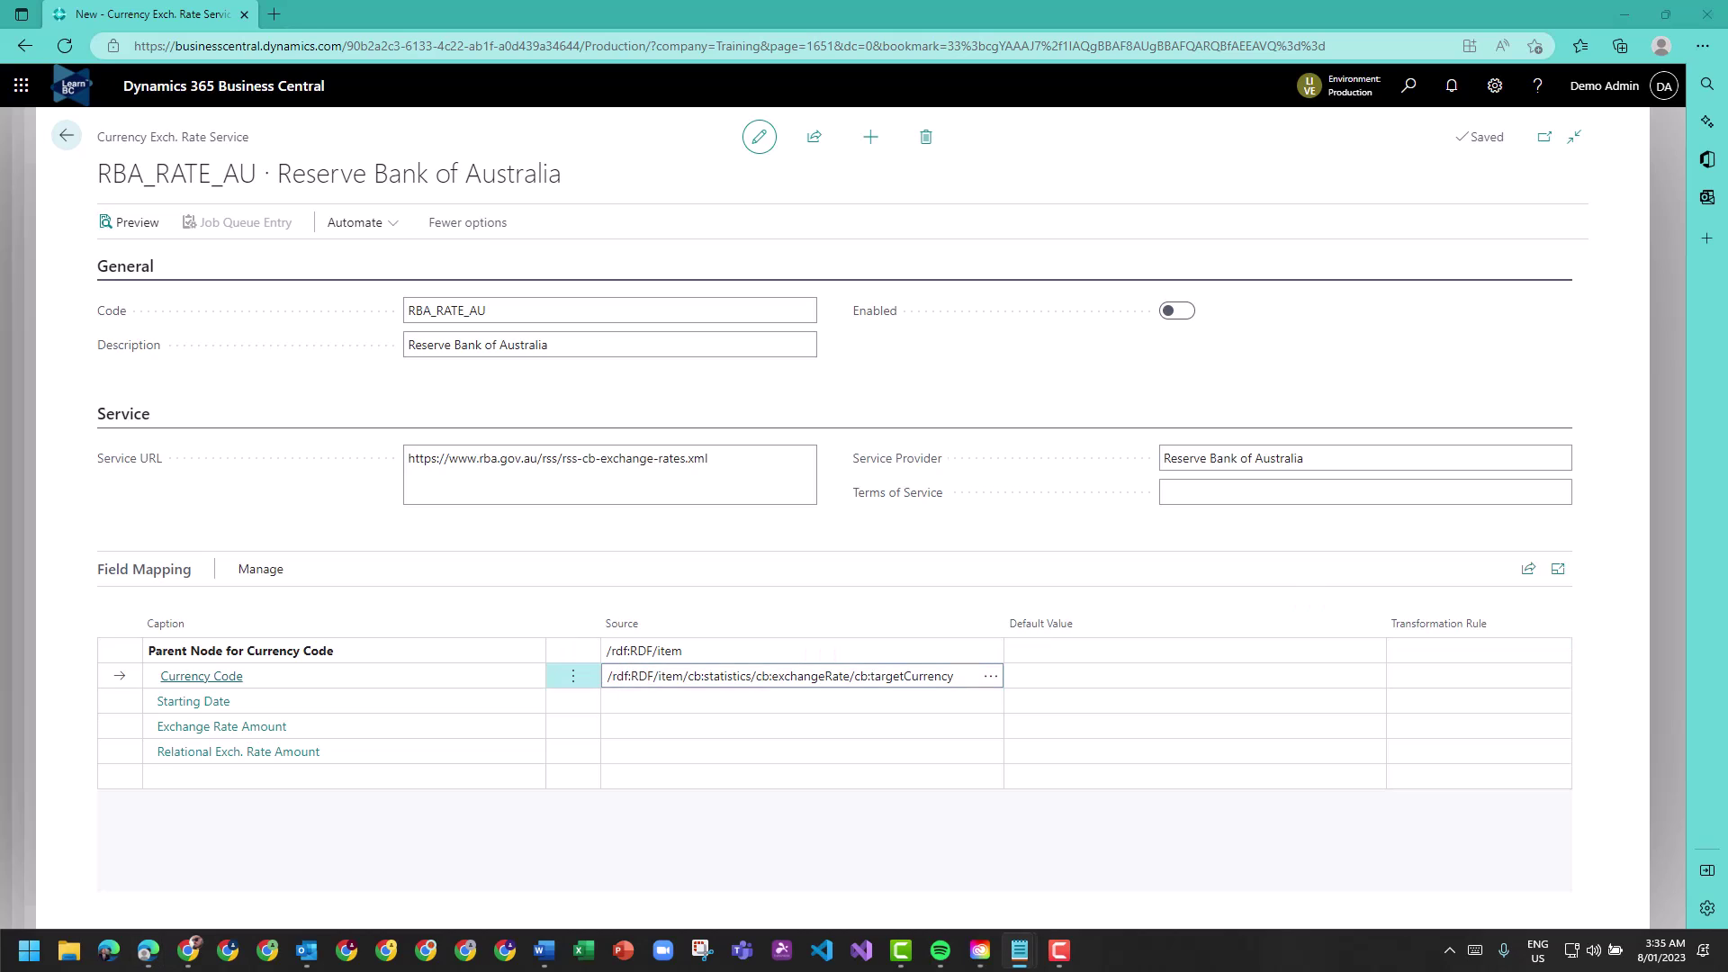
{"action": "left_click", "coordinate": [694, 702]}
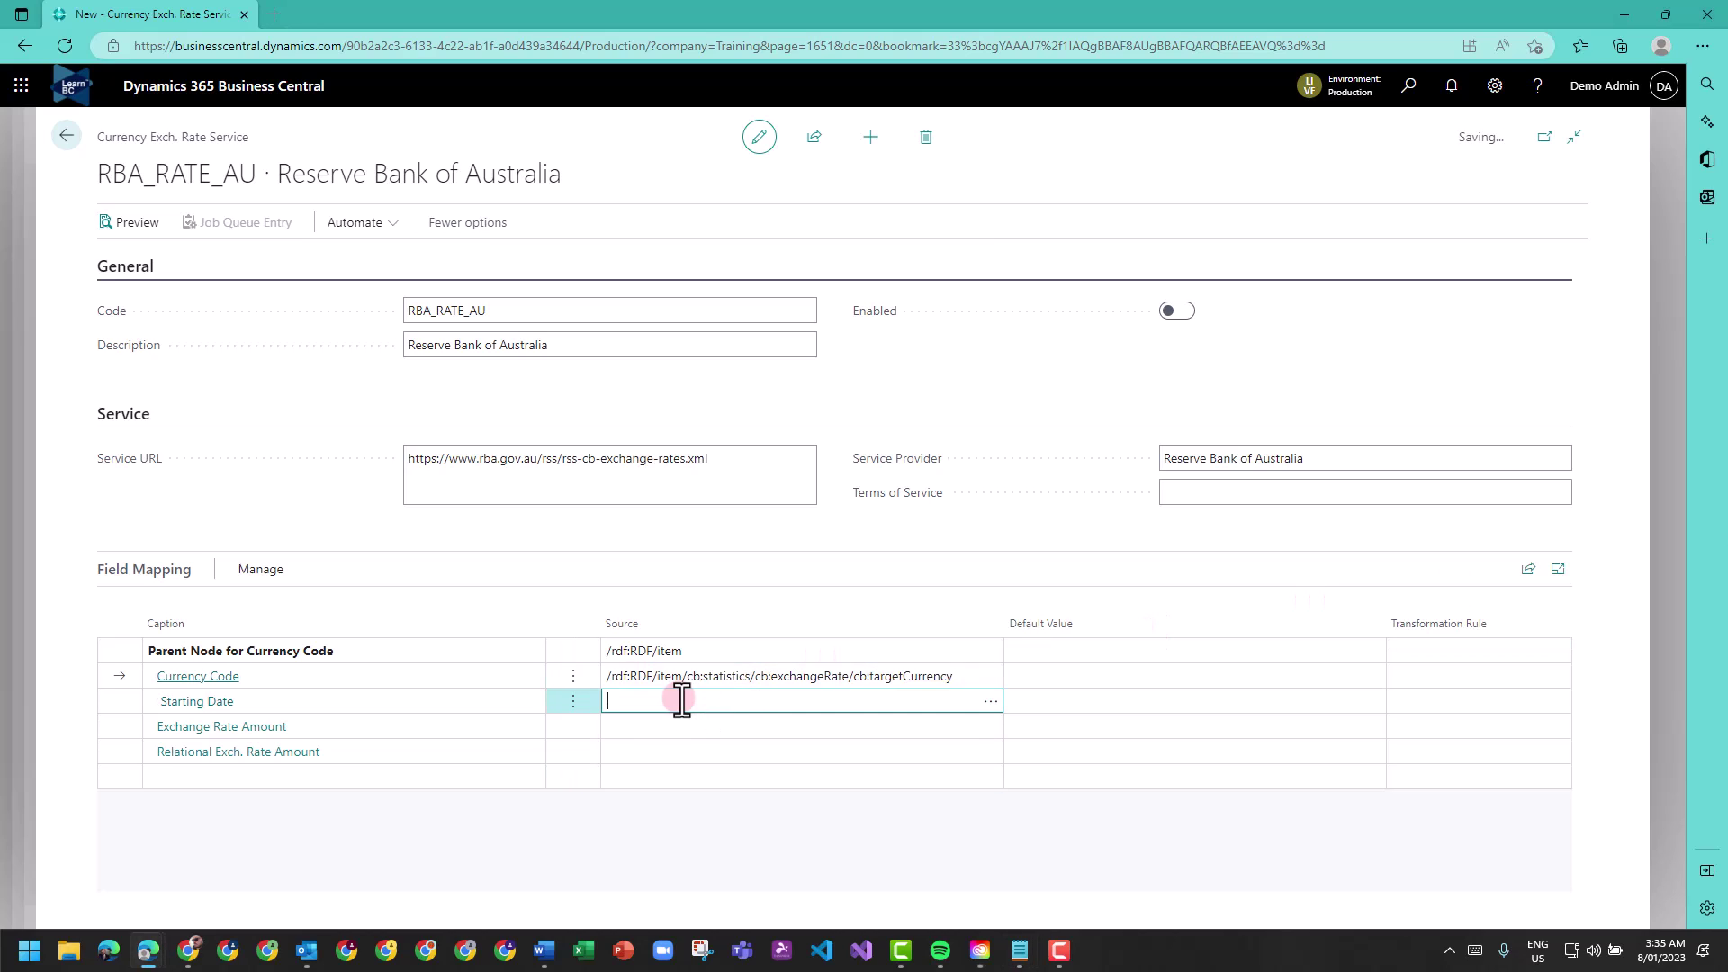
{"action": "type", "text": "/rdf:RDF/item/dc:date"}
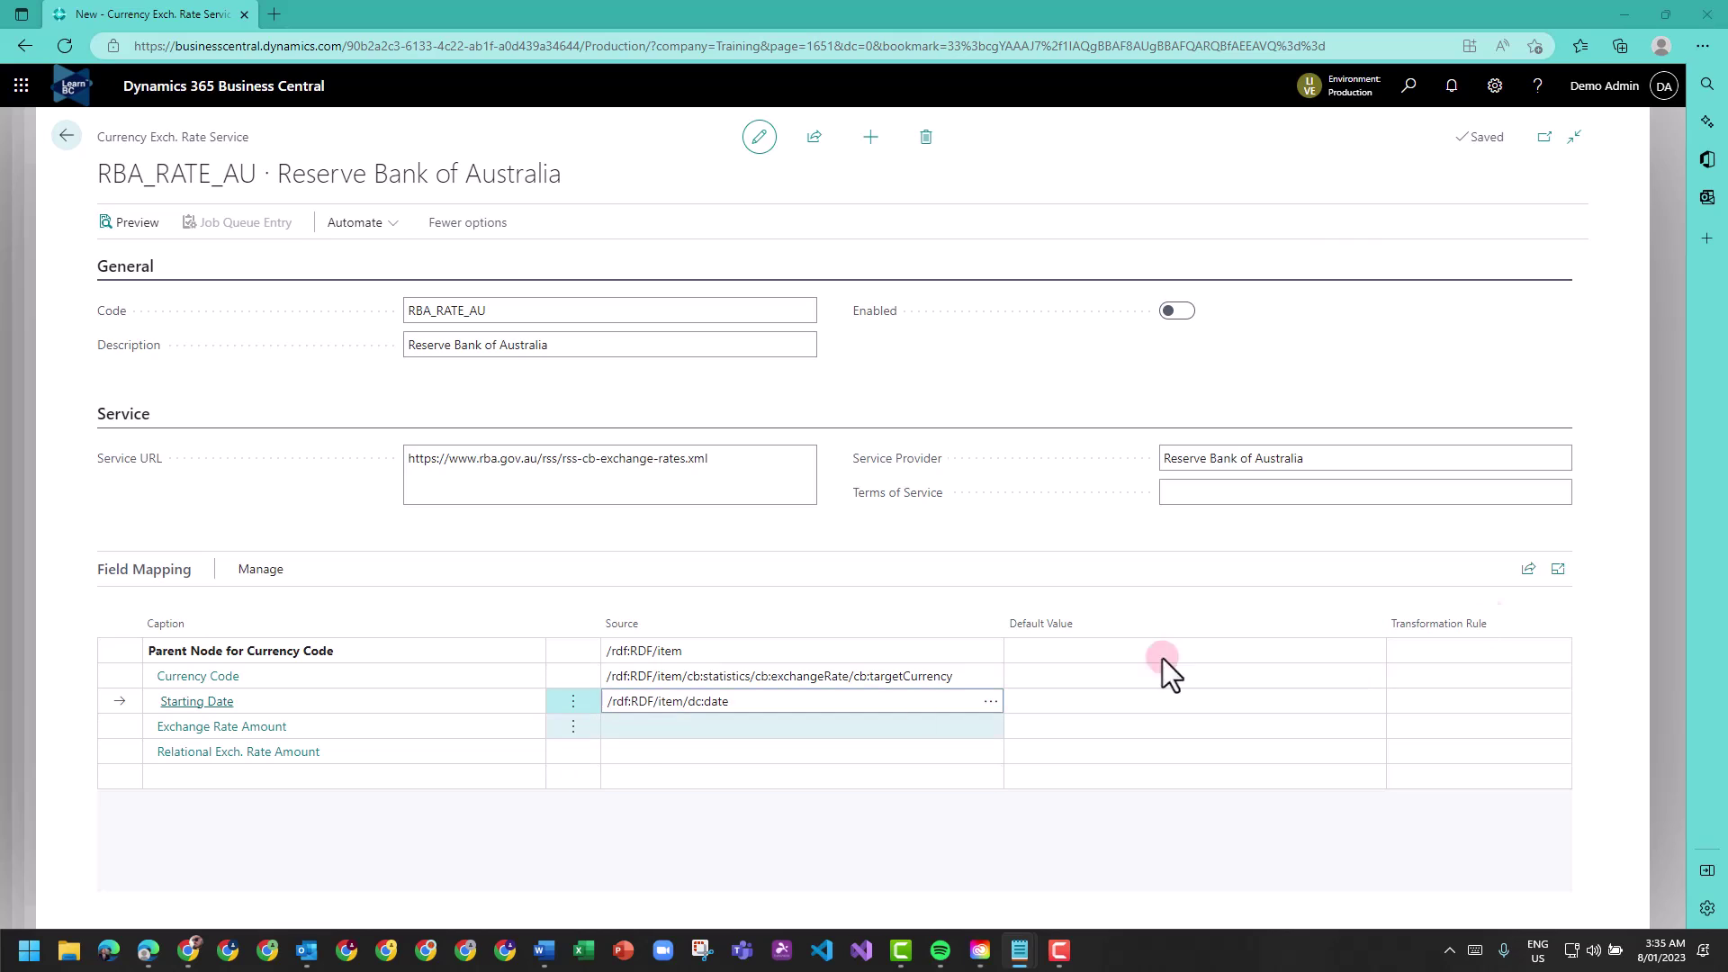
{"action": "left_click", "coordinate": [635, 725]}
{"action": "type", "text": "/rdf:RDF/item/cb:statistics/cb:exchangeRate/cb:observation/cb:value"}
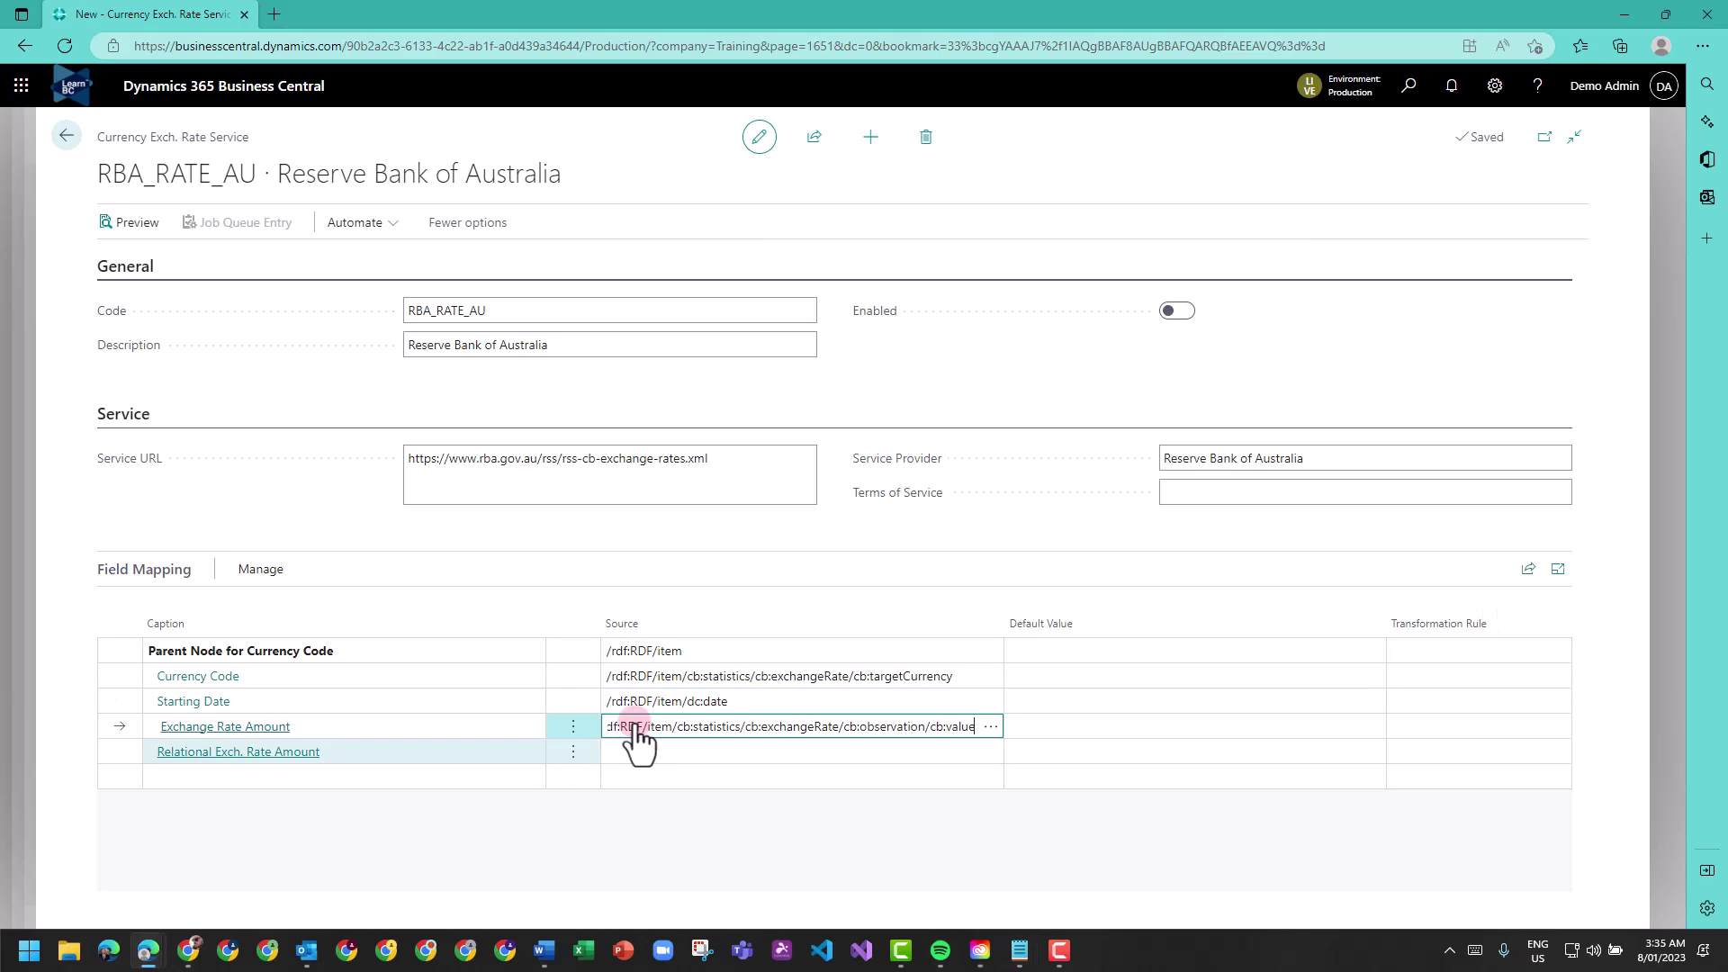
{"action": "left_click", "coordinate": [1104, 751]}
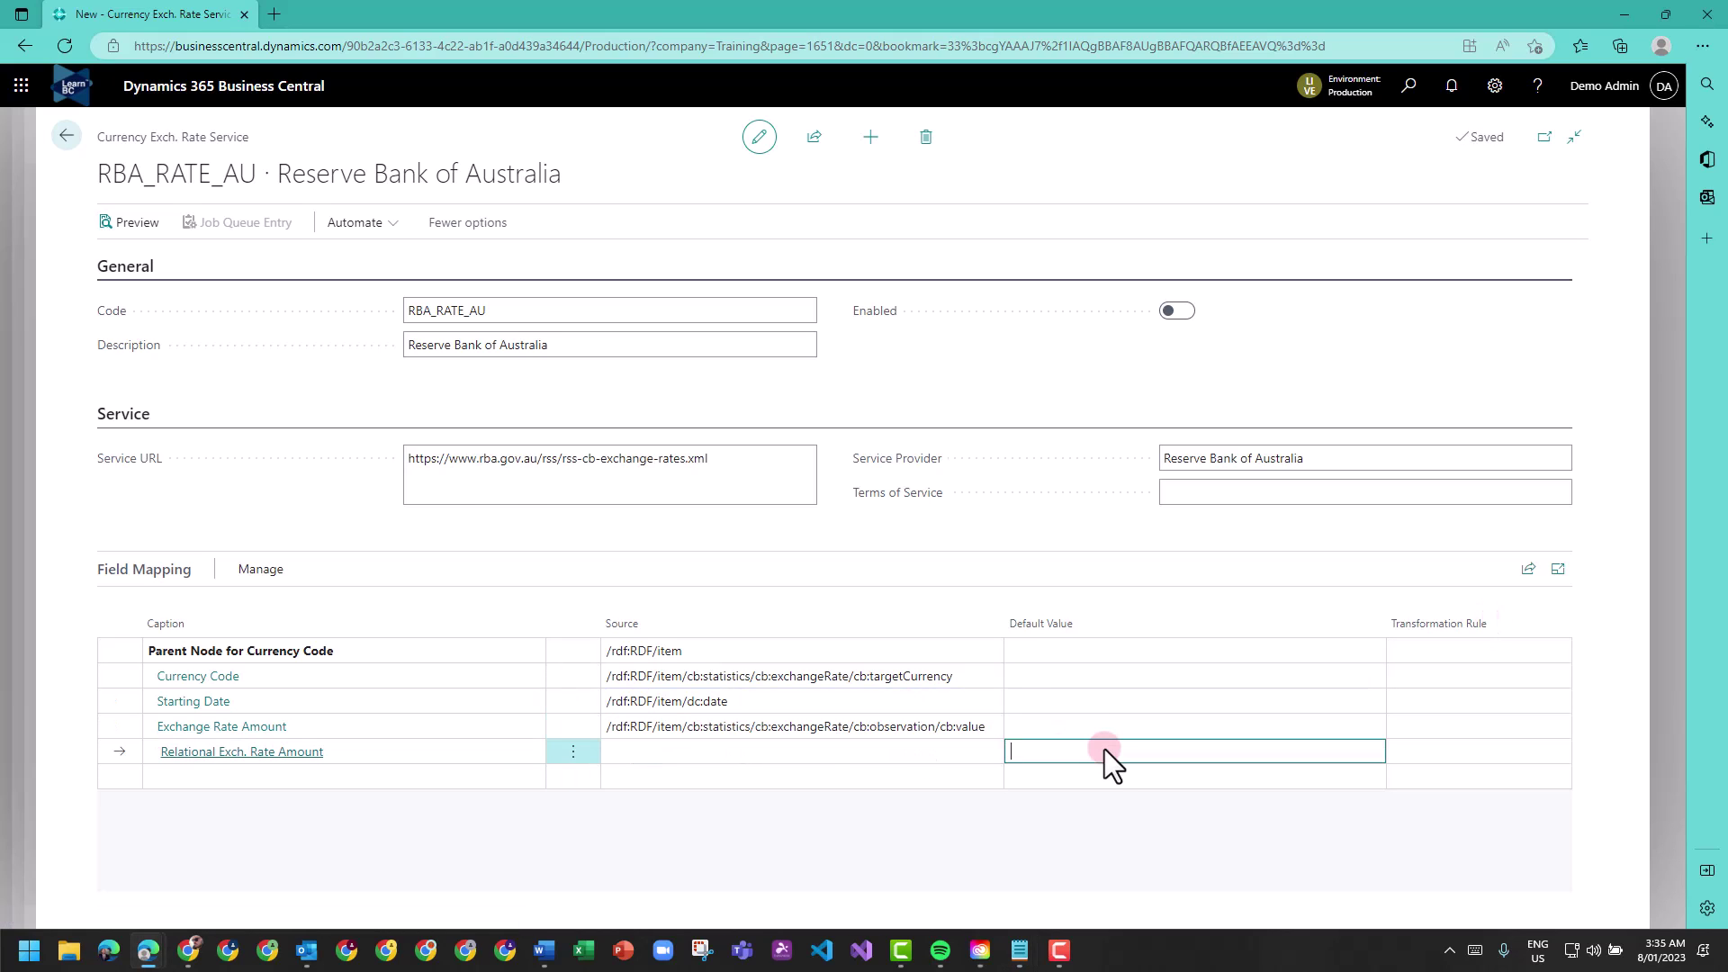
{"action": "type", "text": "1"}
{"action": "left_click", "coordinate": [1004, 844]}
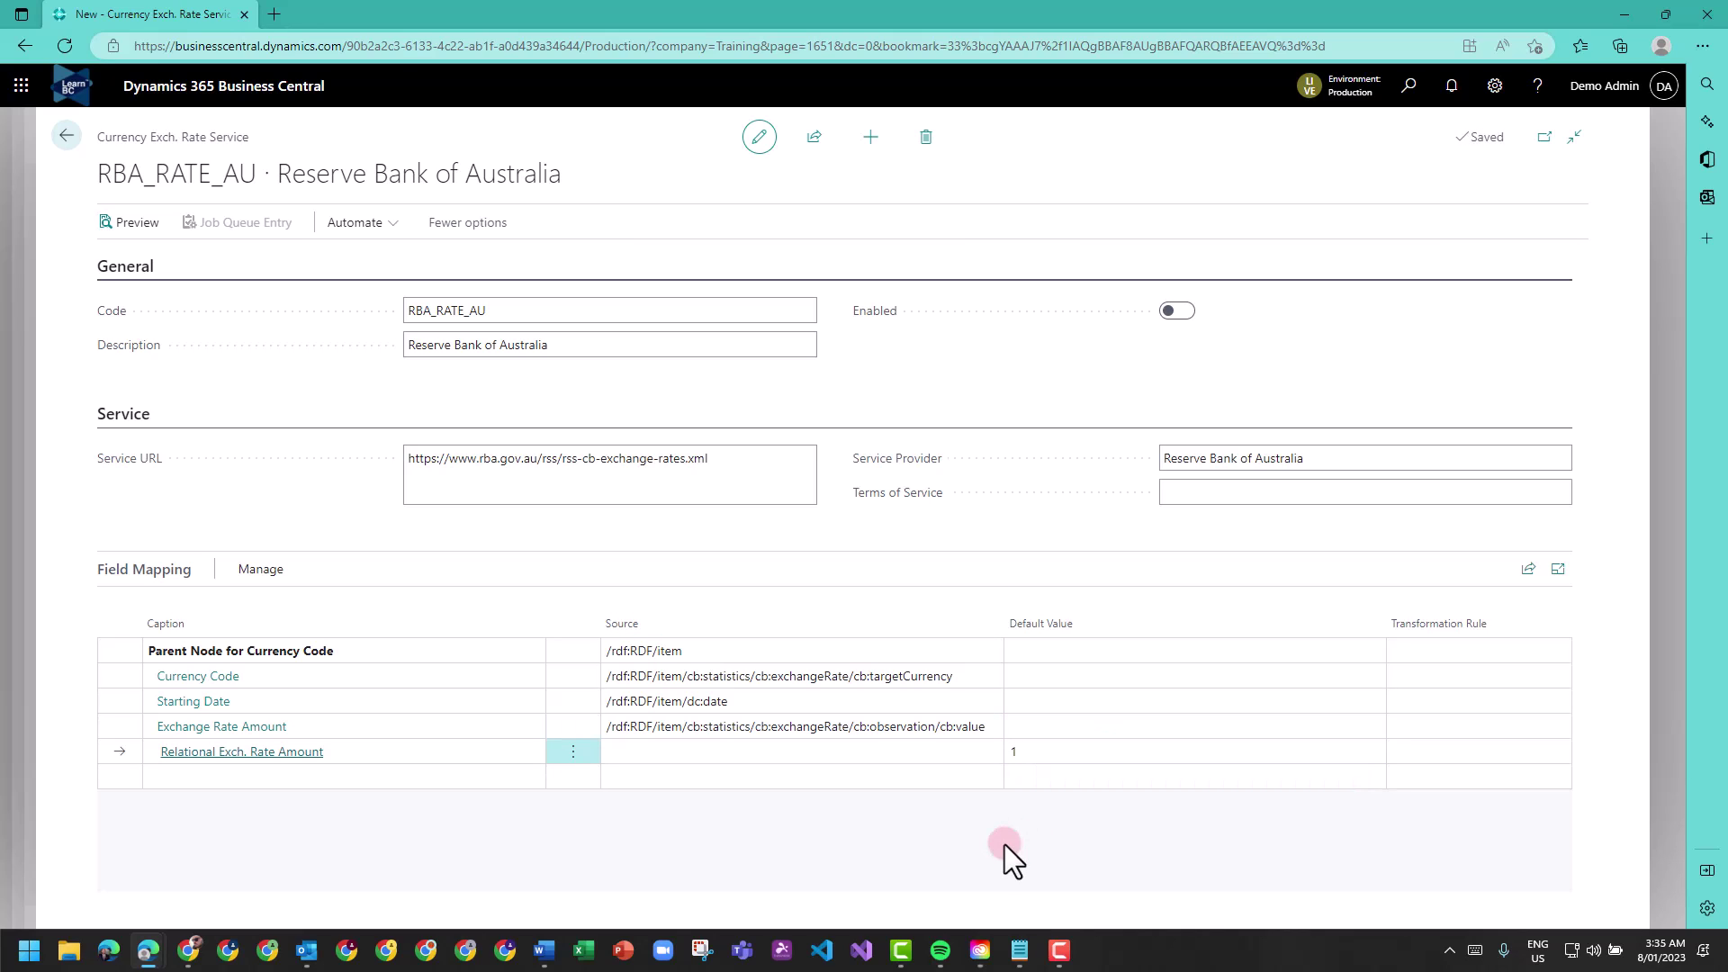
{"action": "left_click", "coordinate": [493, 477]}
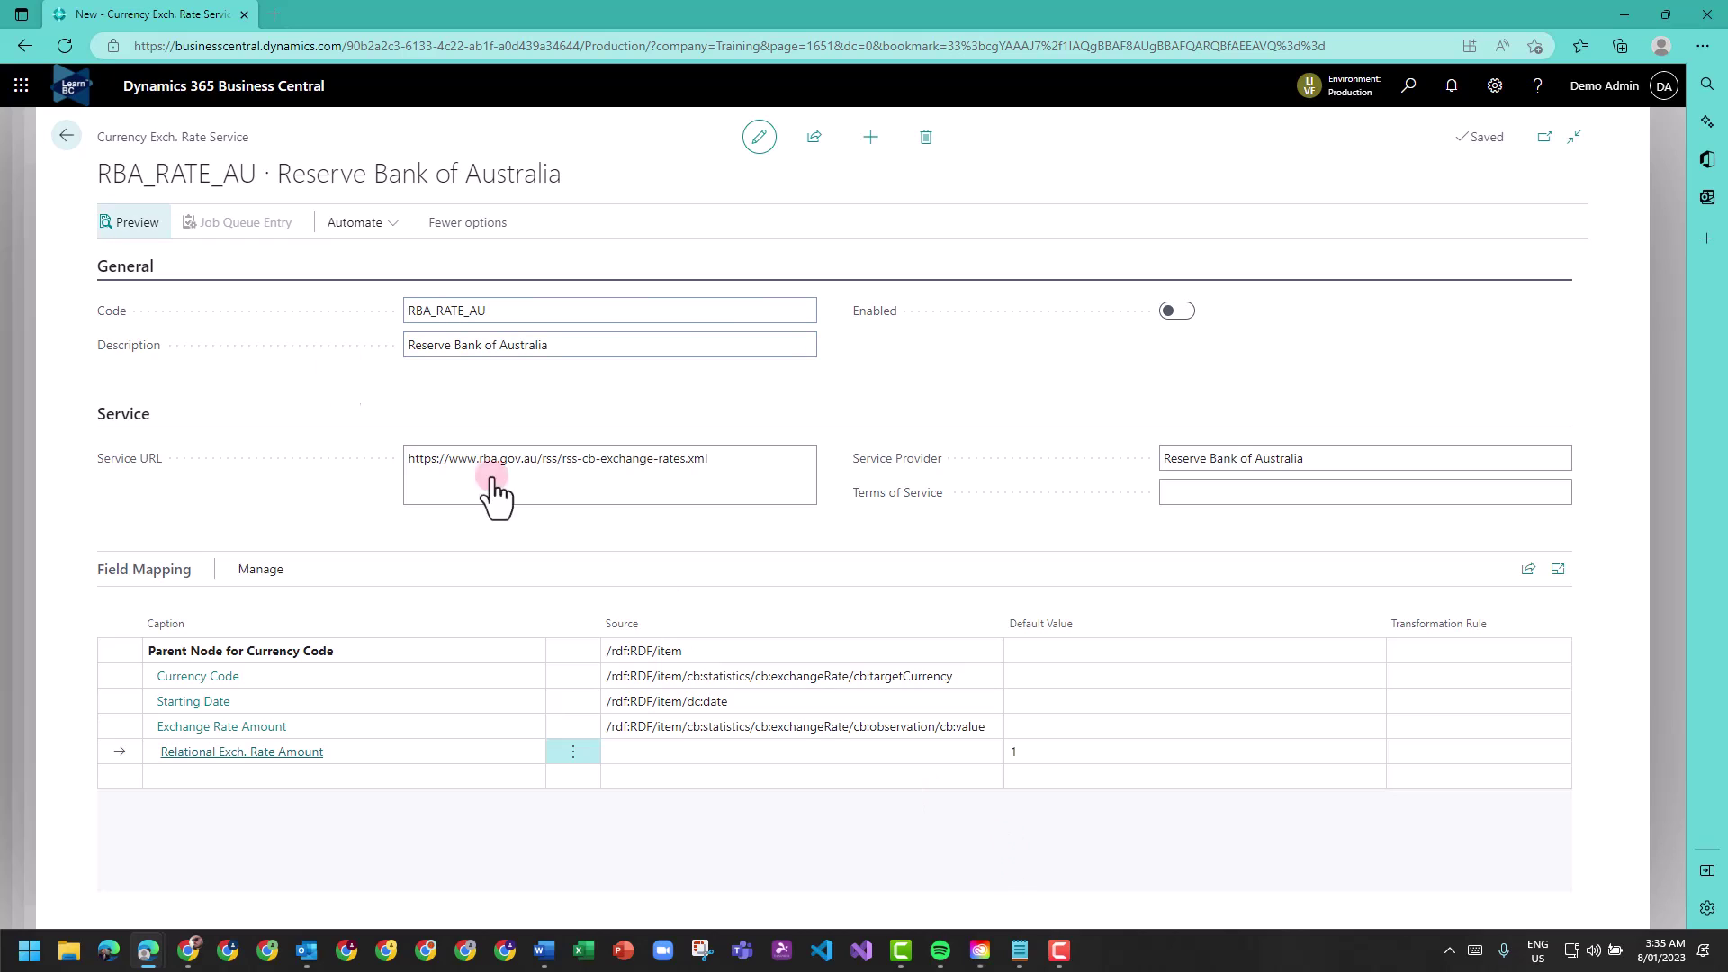
{"action": "left_click", "coordinate": [135, 225]}
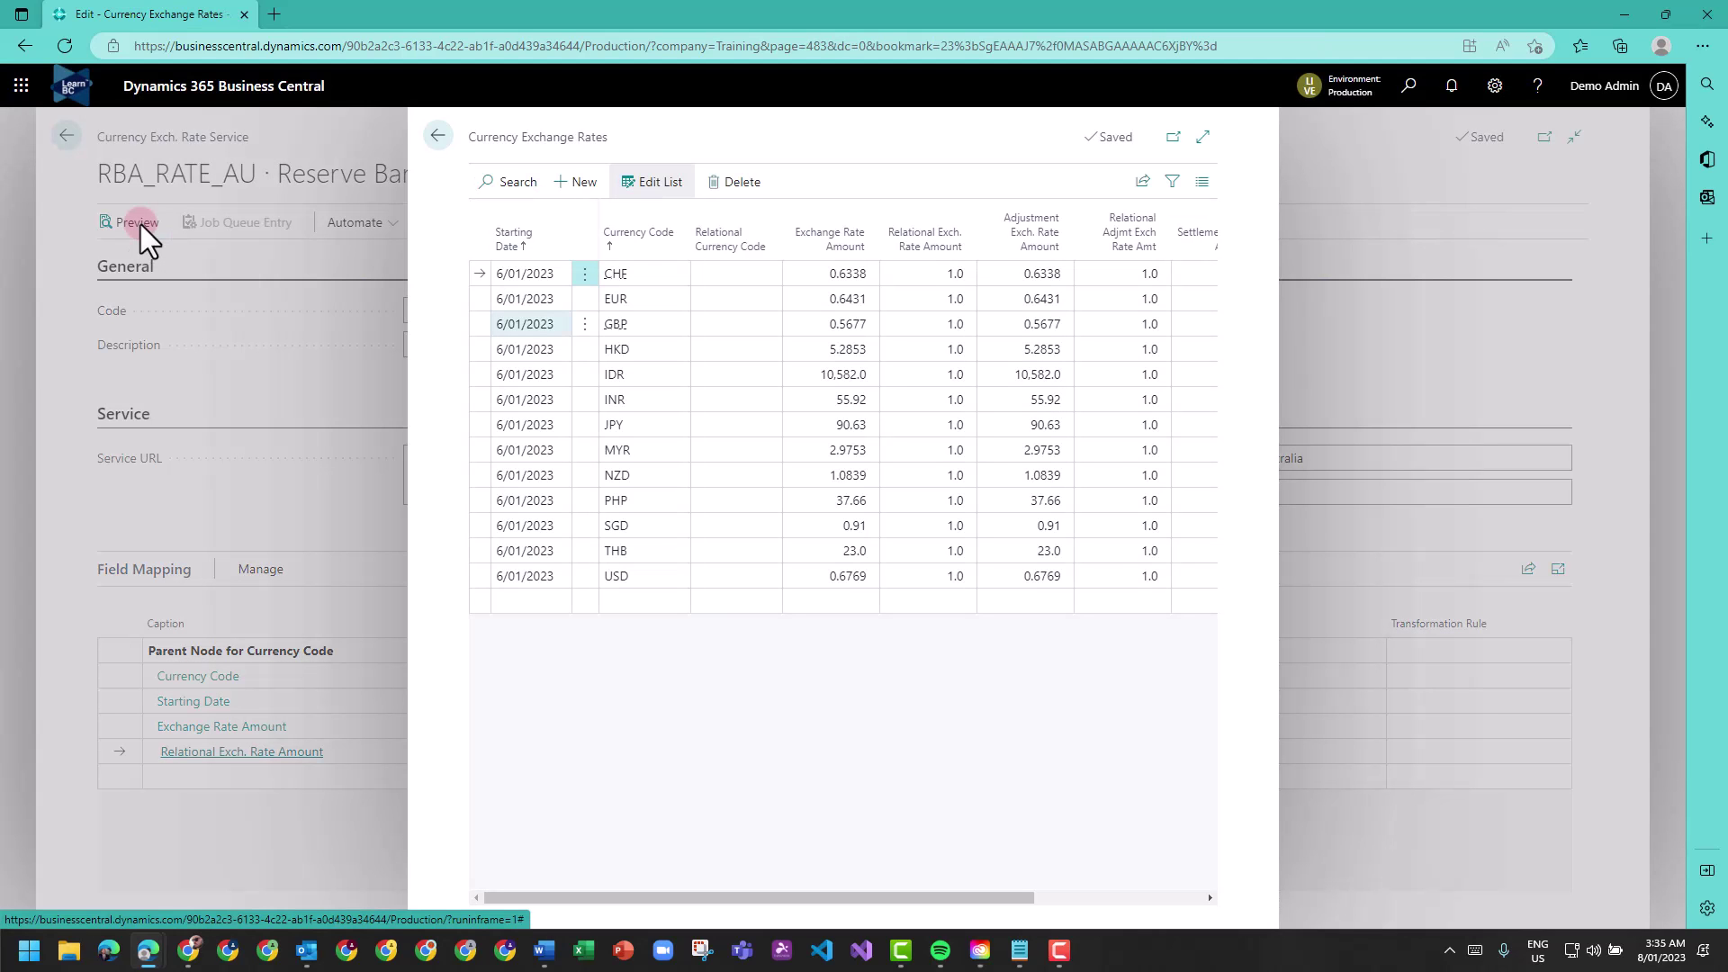
{"action": "left_click", "coordinate": [668, 272]}
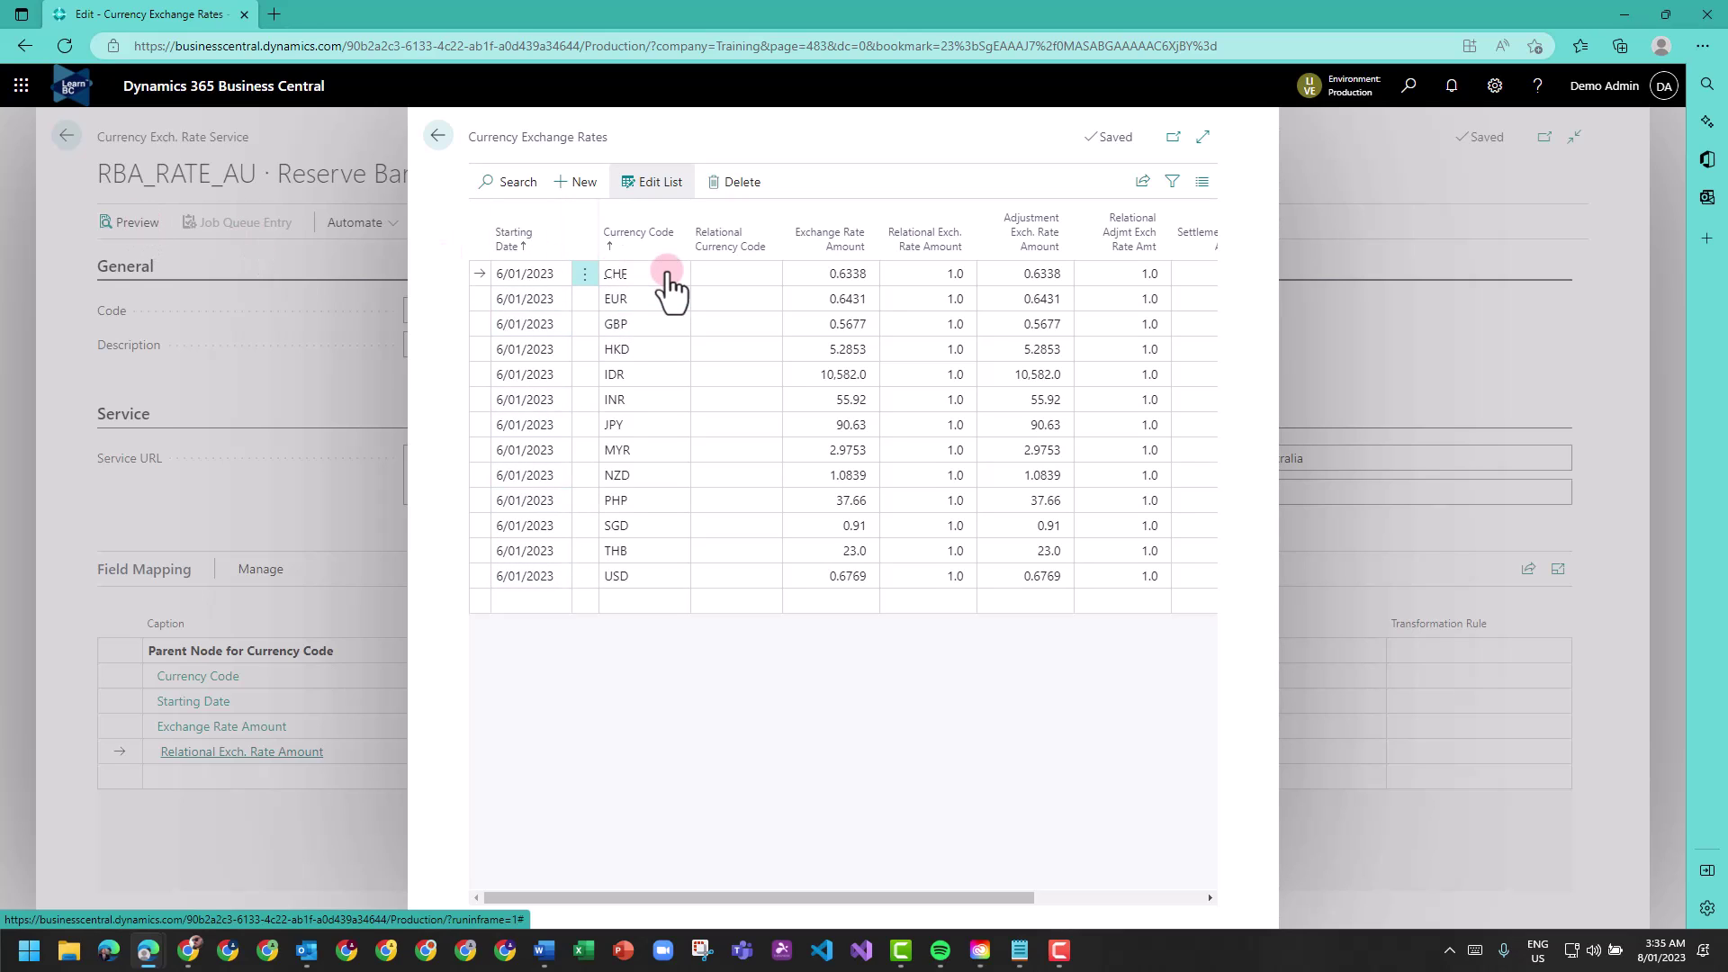
{"action": "left_click", "coordinate": [647, 576]}
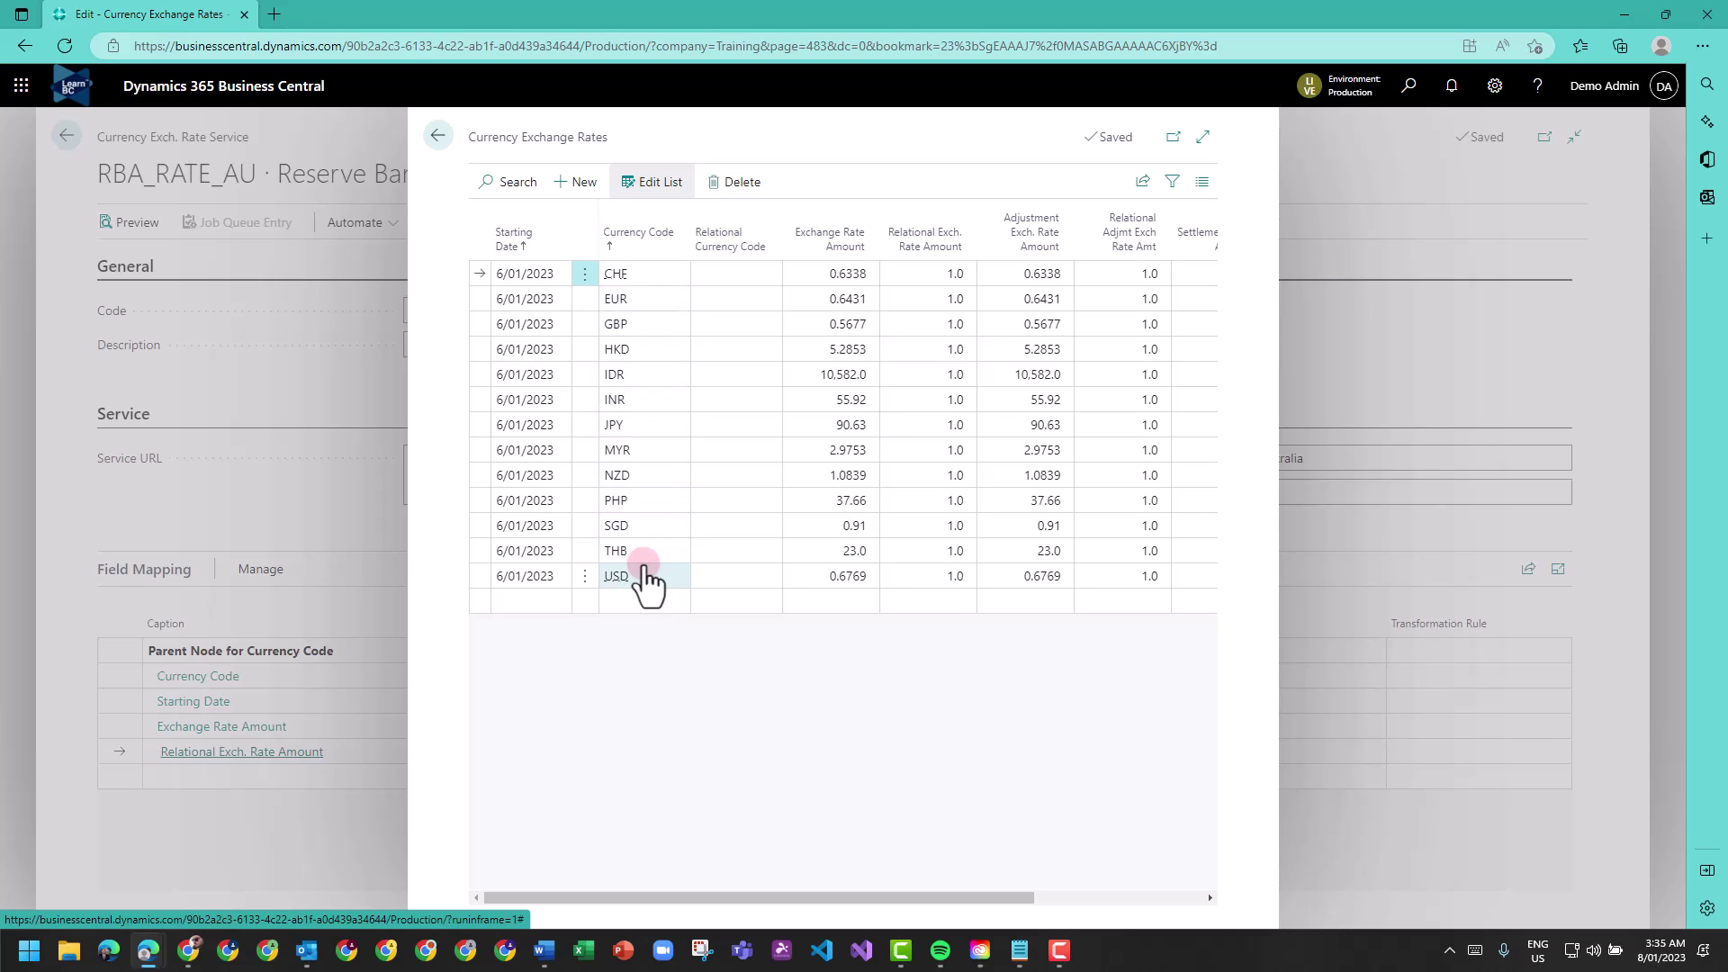
{"action": "left_click", "coordinate": [644, 560]}
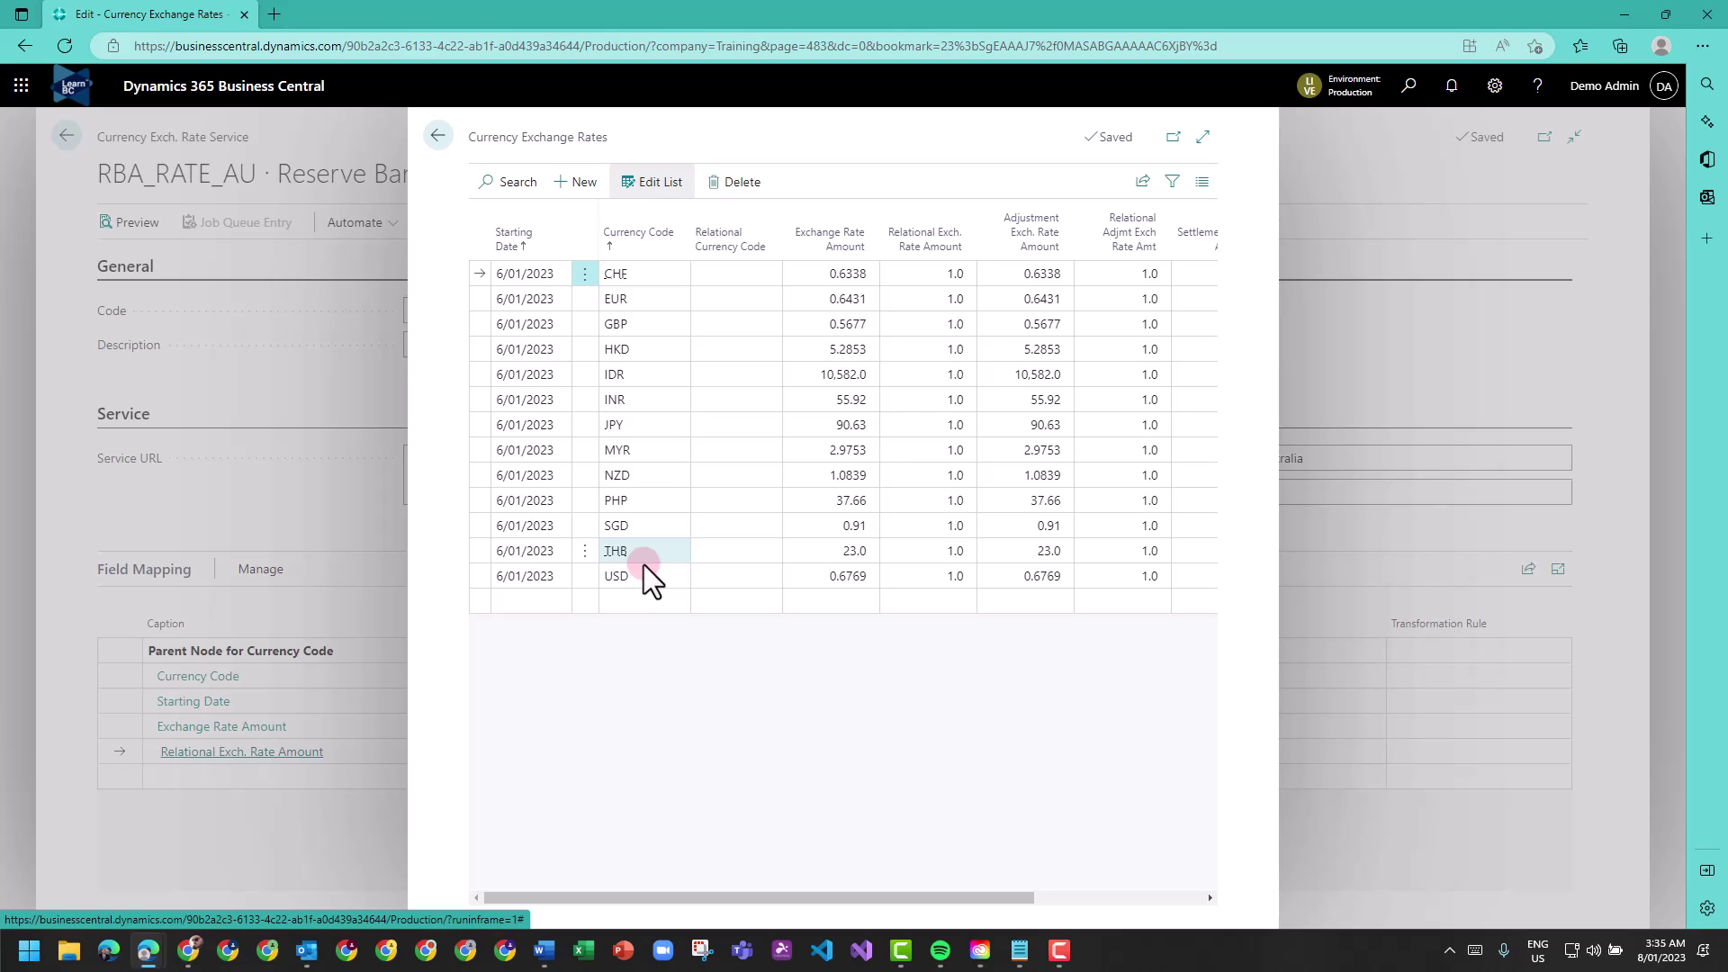
Step: Close the rate preview, switch on Enabled for RBA_RATE_AU, and accept the terms
{"action": "left_click", "coordinate": [436, 135]}
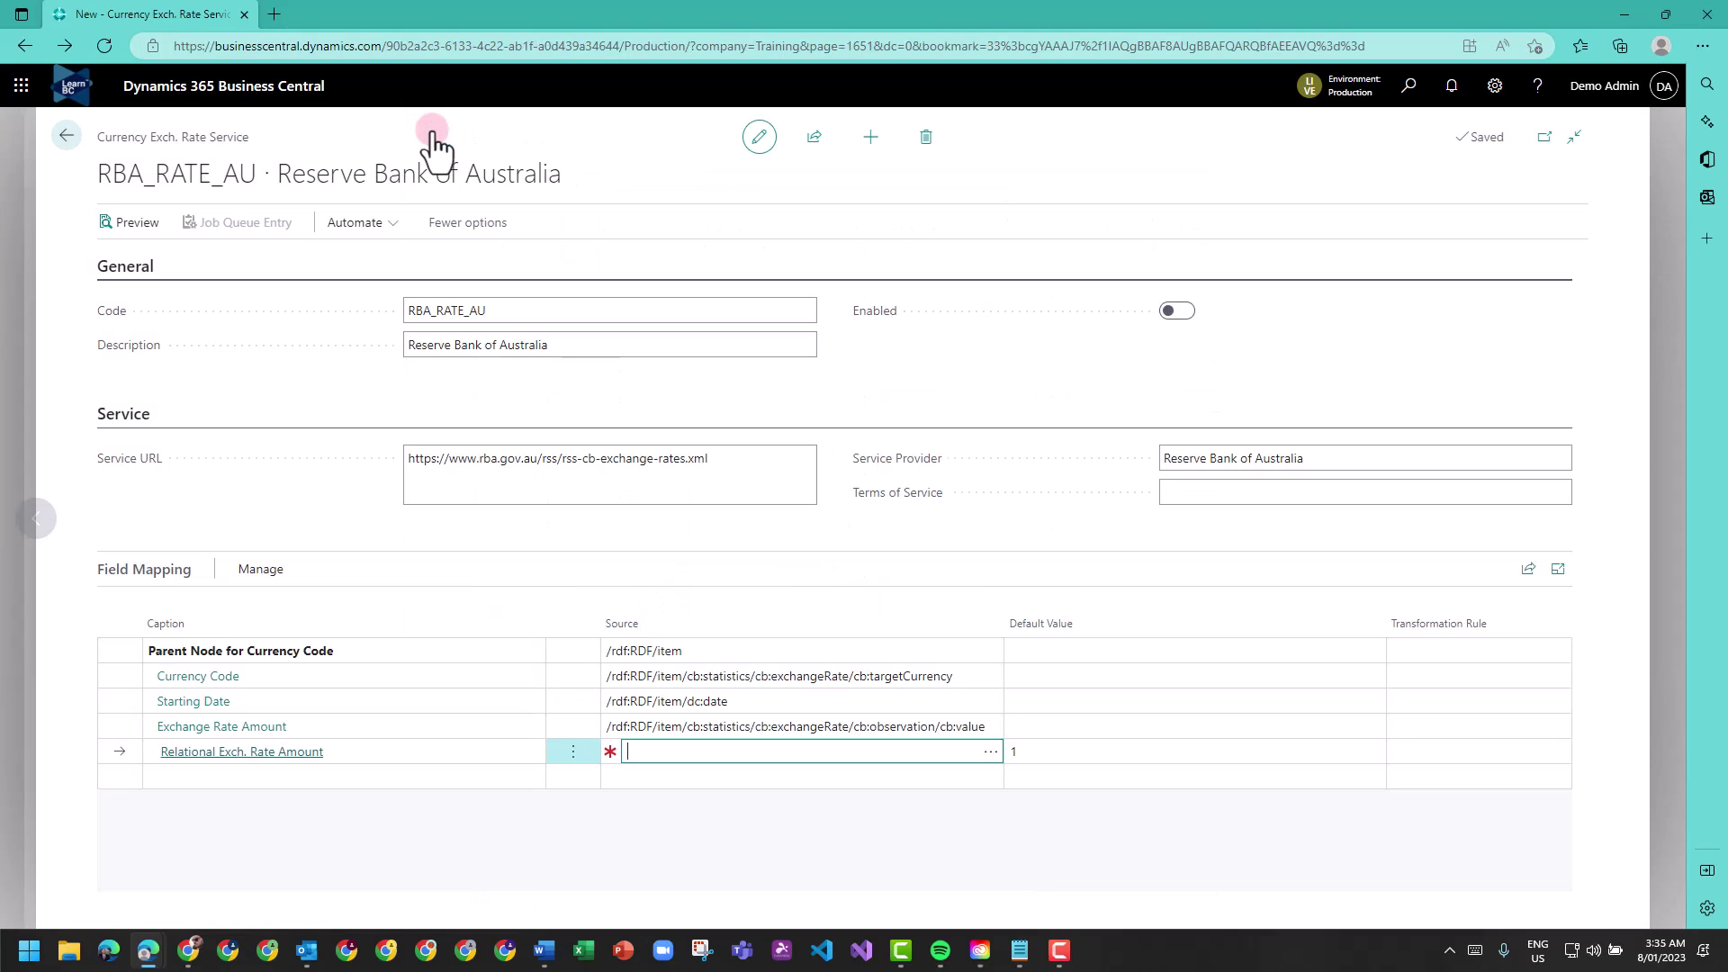
{"action": "left_click", "coordinate": [1188, 310]}
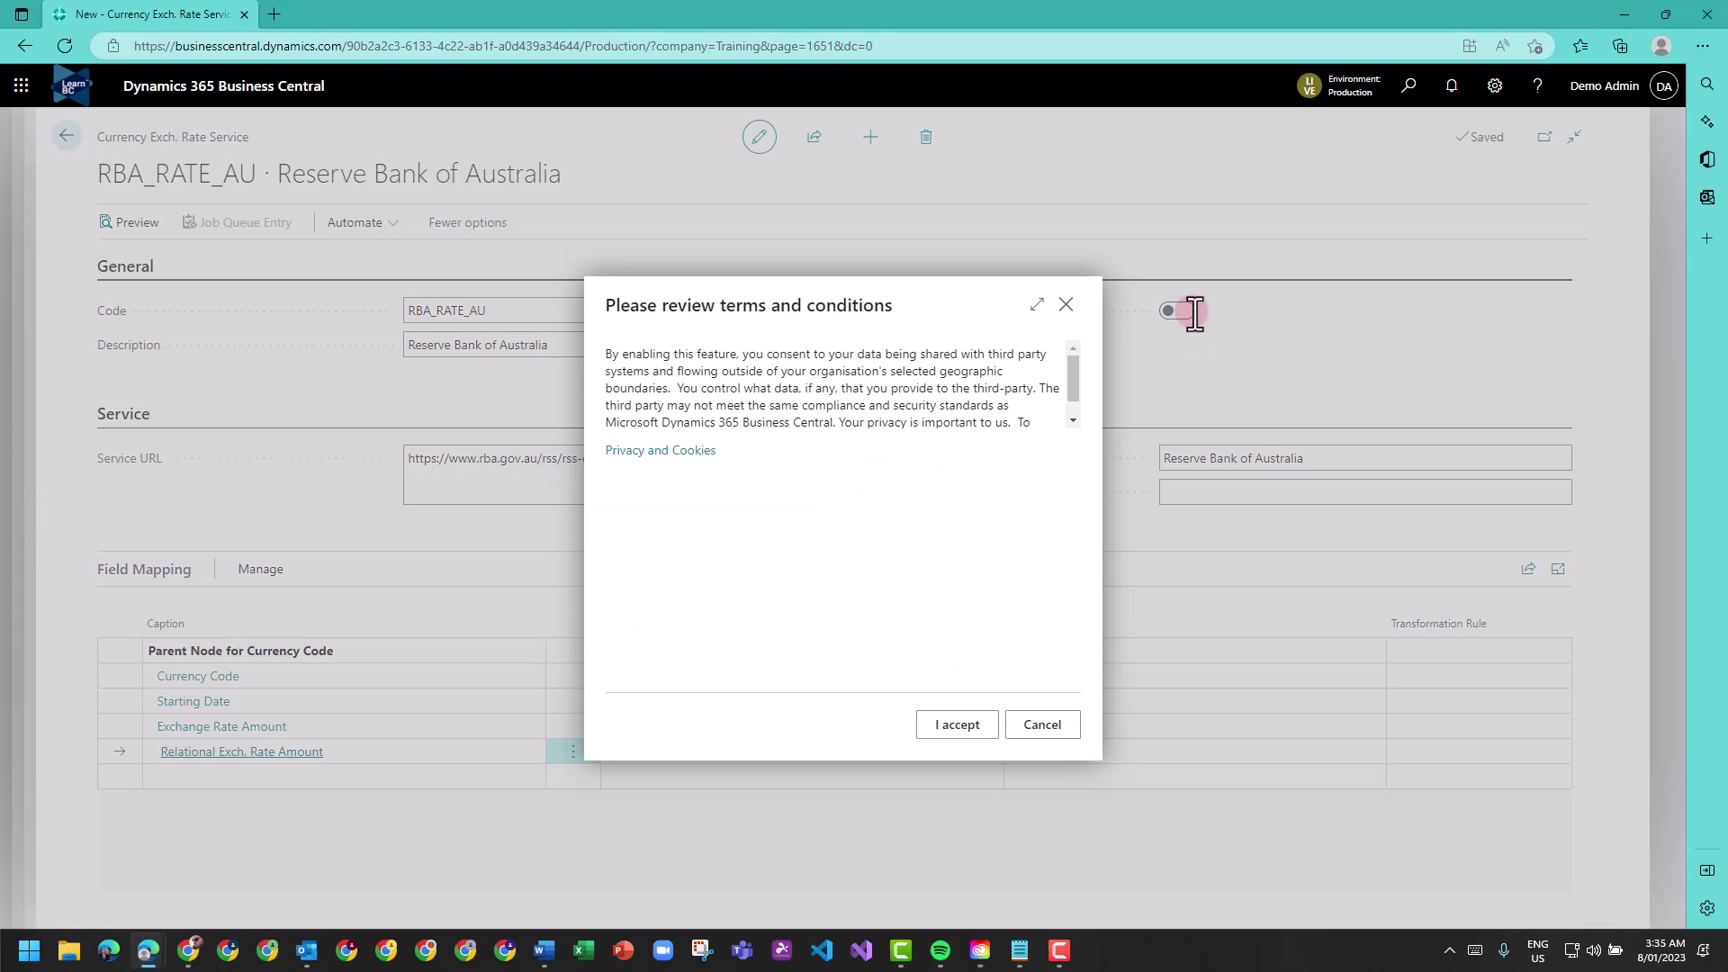
{"action": "scroll", "coordinate": [733, 406], "scroll_direction": "down", "scroll_amount": 1}
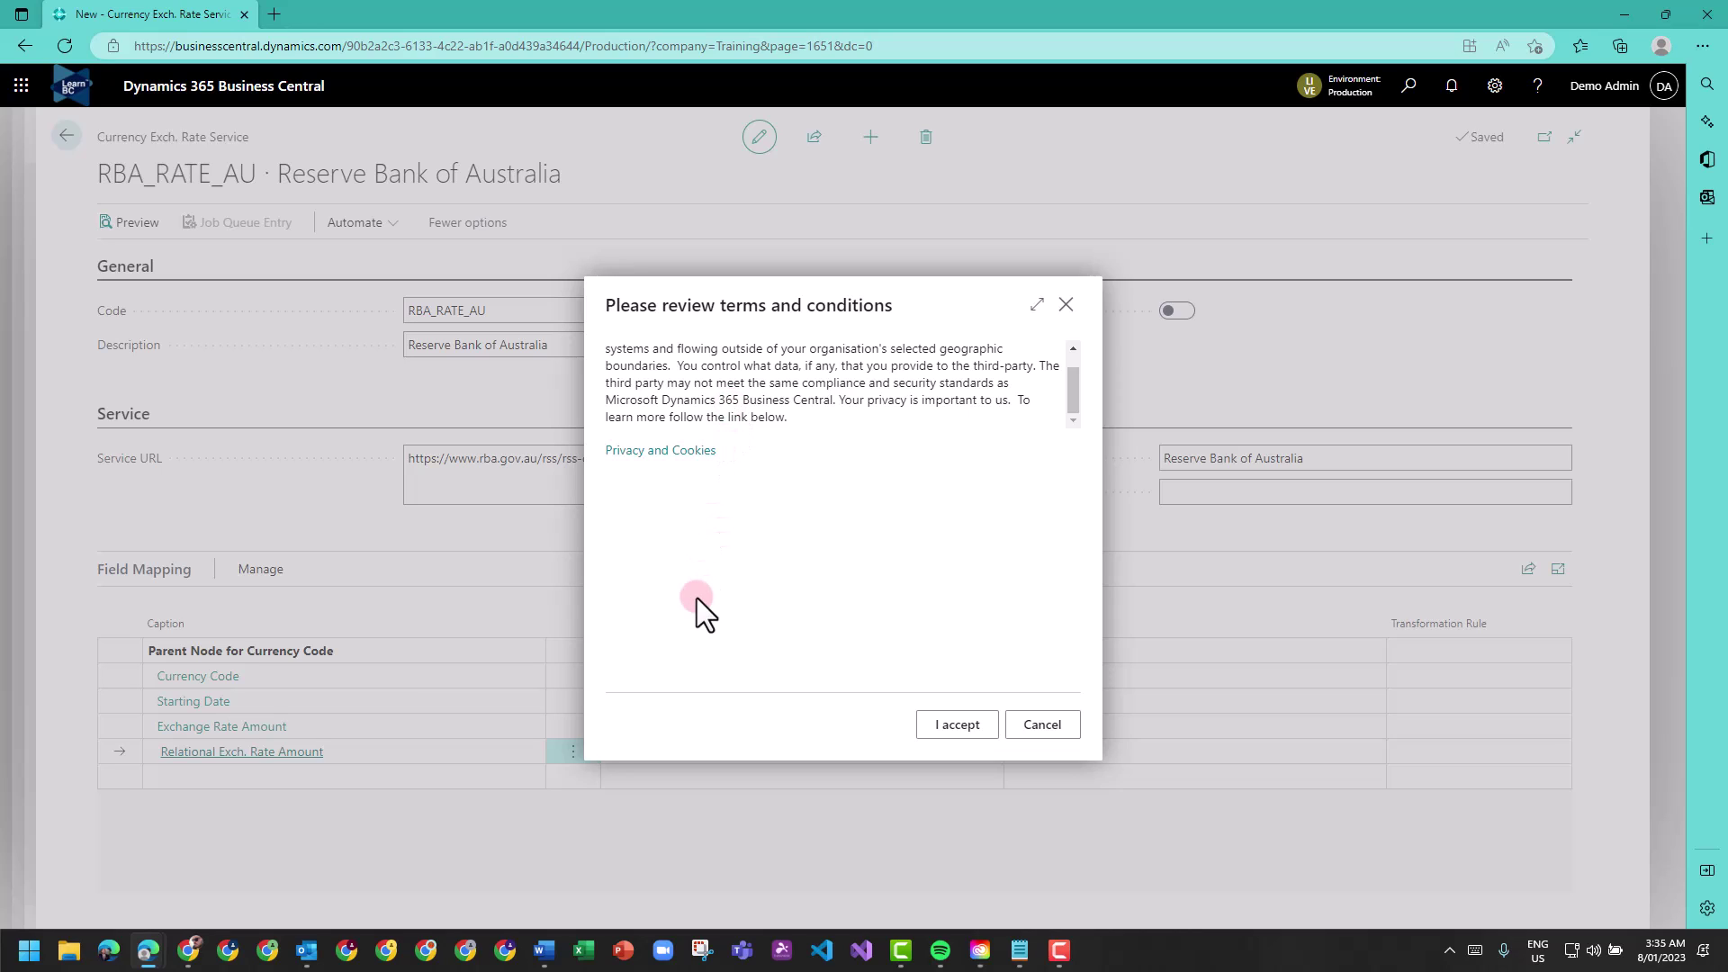
{"action": "left_click", "coordinate": [959, 731]}
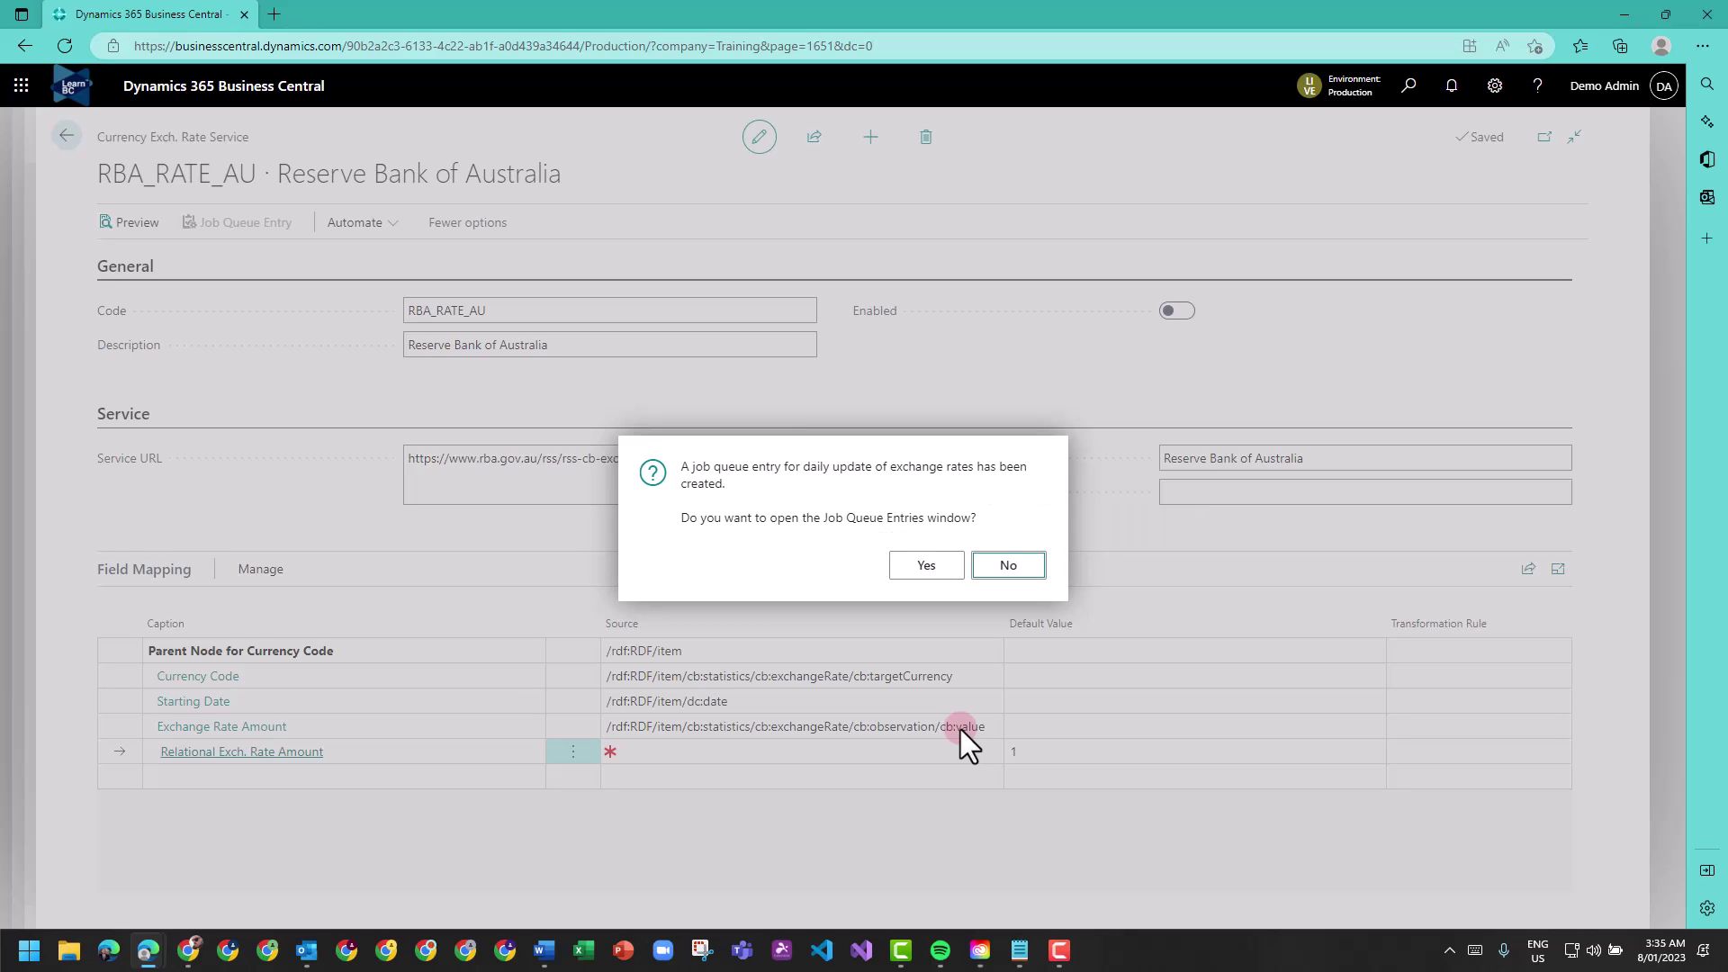
Step: Review the new Update Currency Exchange Rates job queue entry, then return to the RBA_RATE_AU card
{"action": "left_click", "coordinate": [928, 567]}
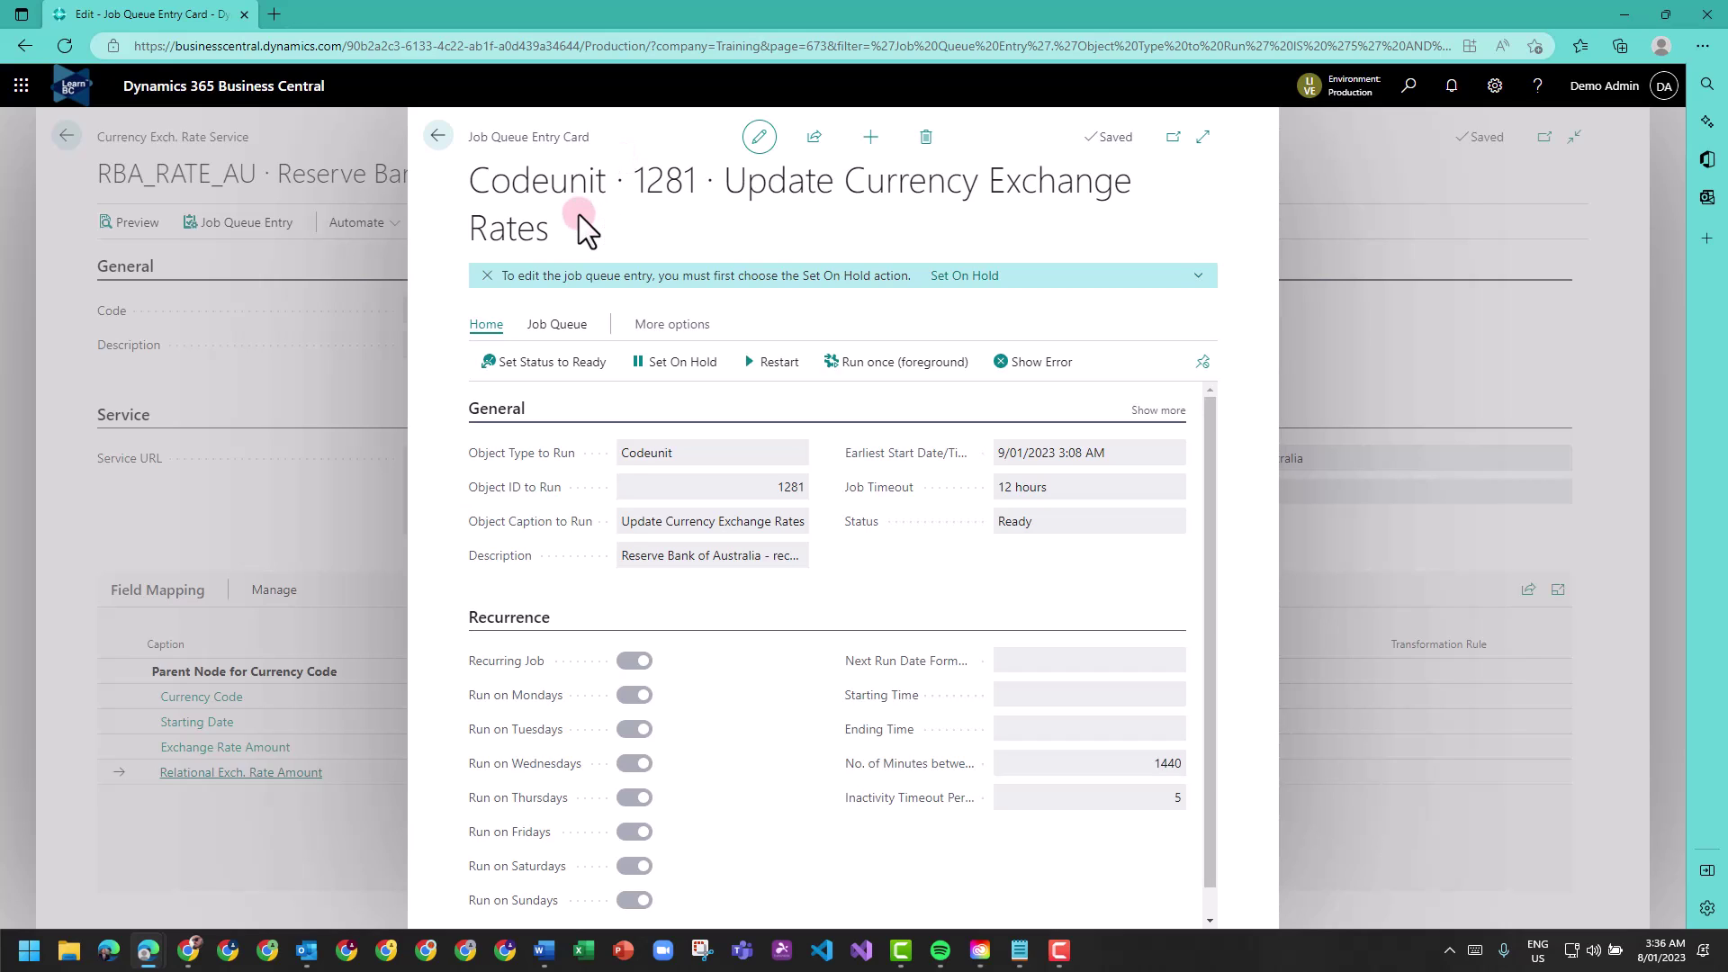
{"action": "left_click", "coordinate": [441, 136]}
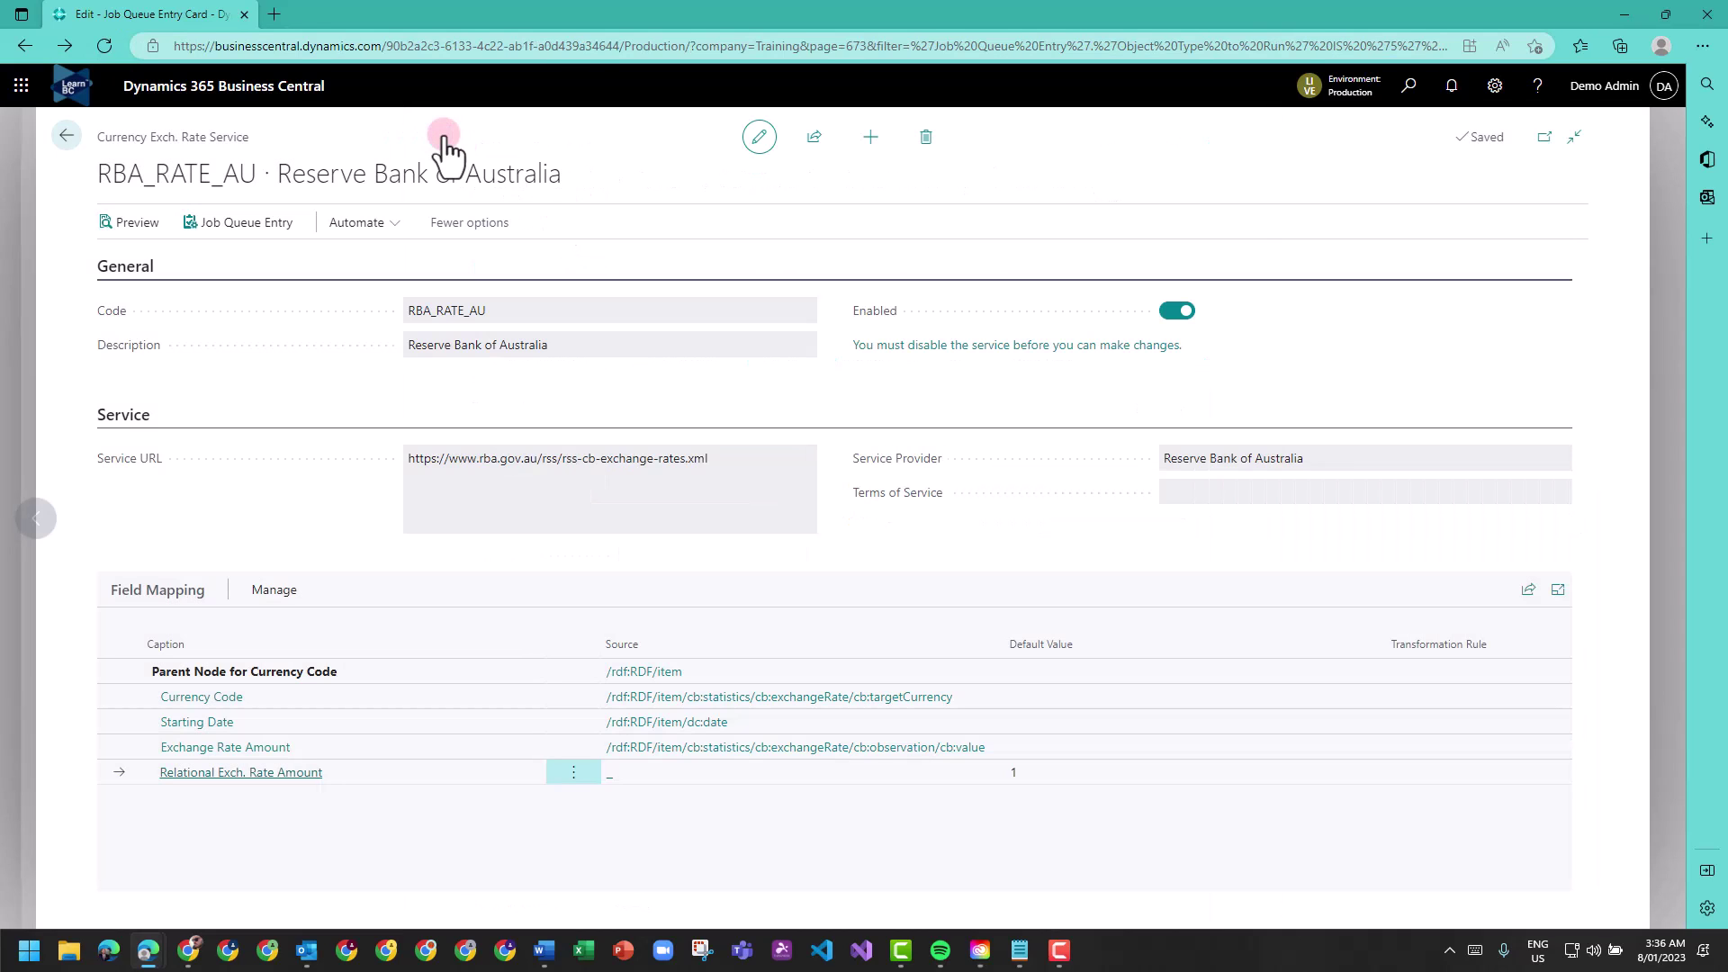
{"action": "left_click", "coordinate": [640, 545]}
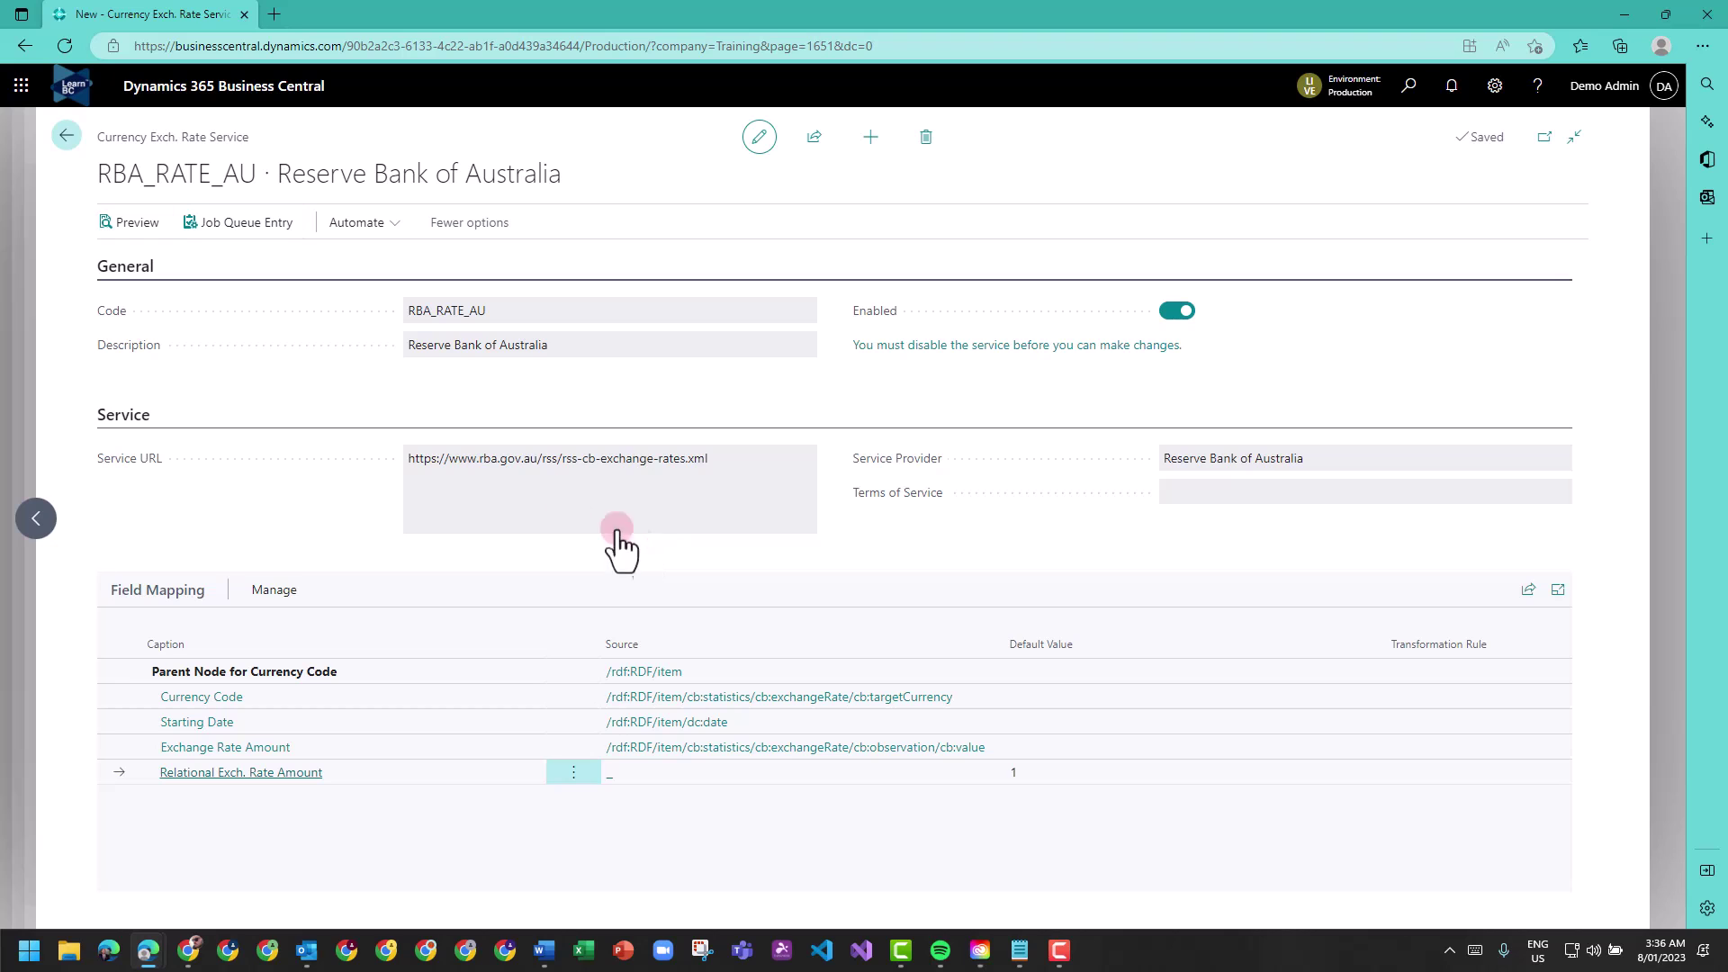
Step: Return to Currencies and run Update Exchange Rates
{"action": "left_click", "coordinate": [65, 136]}
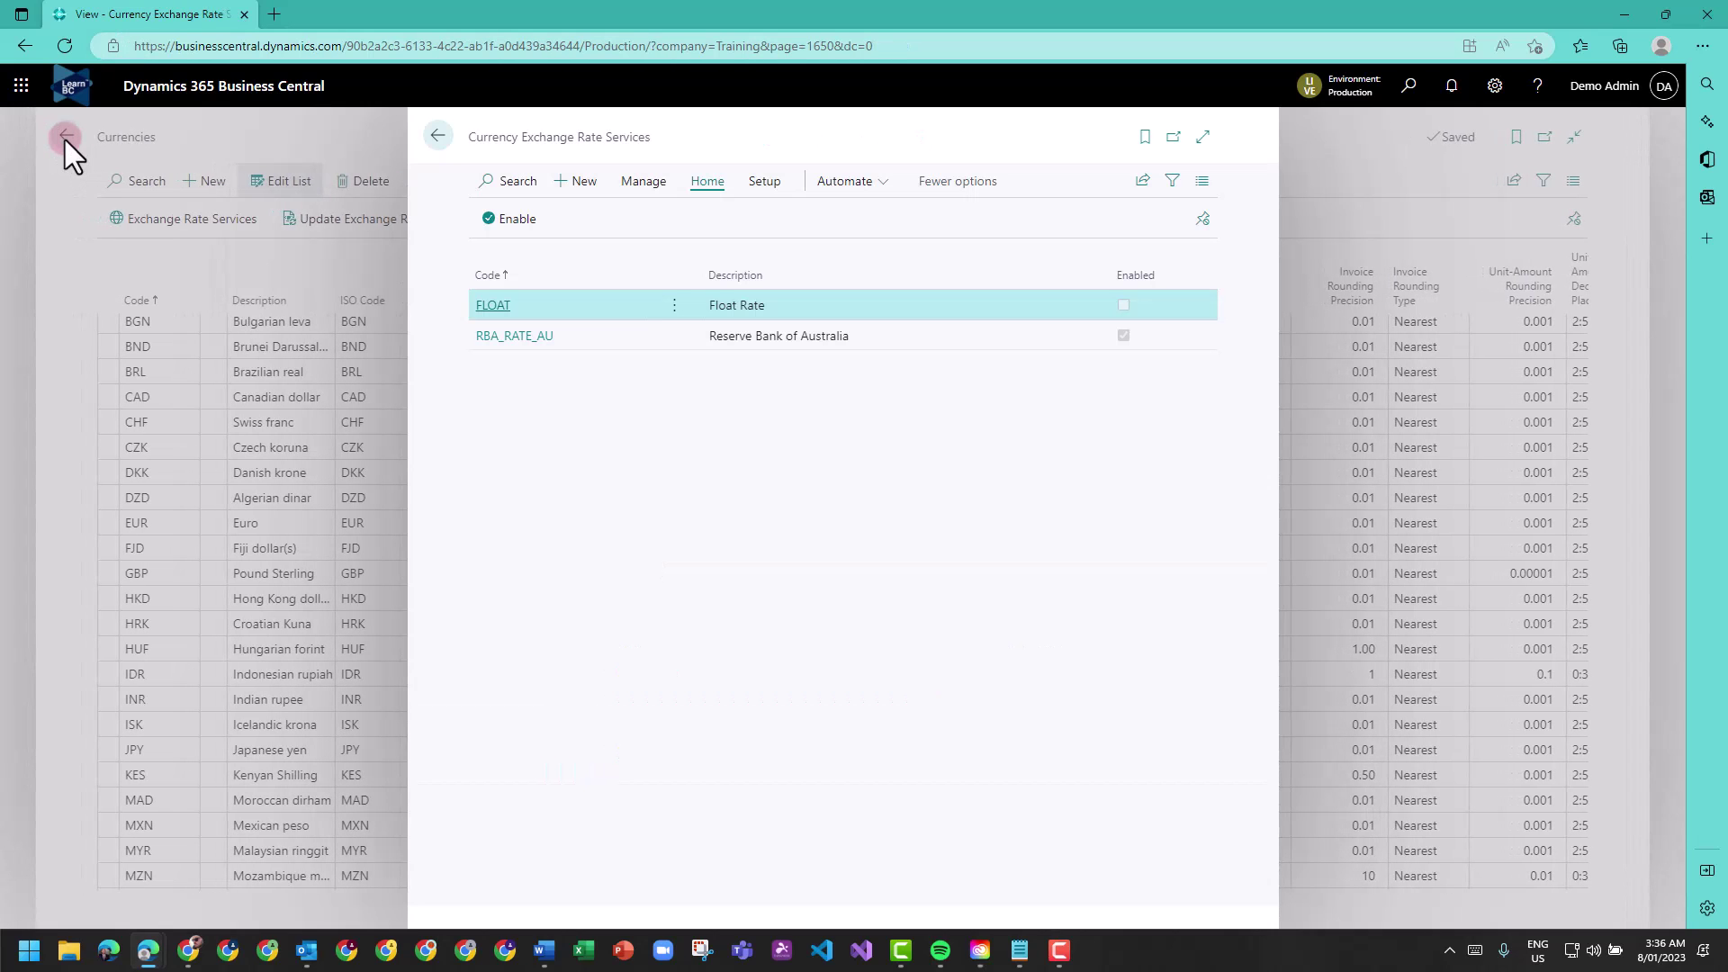
{"action": "left_click", "coordinate": [437, 135]}
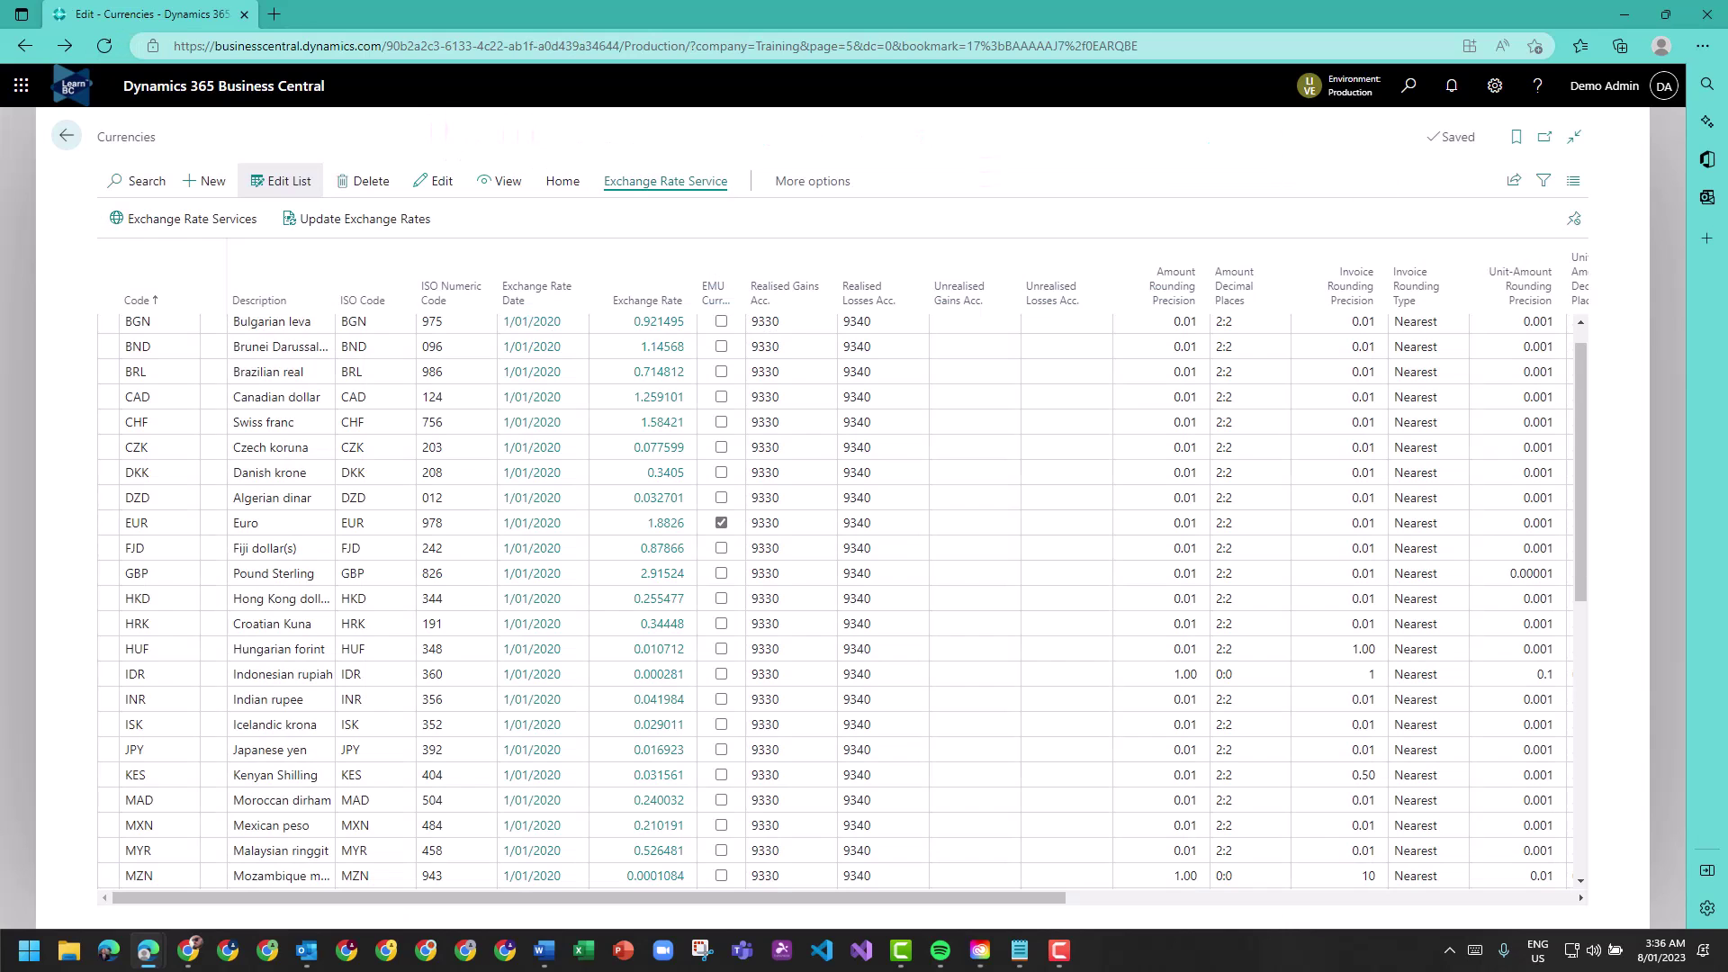
{"action": "left_click", "coordinate": [359, 225]}
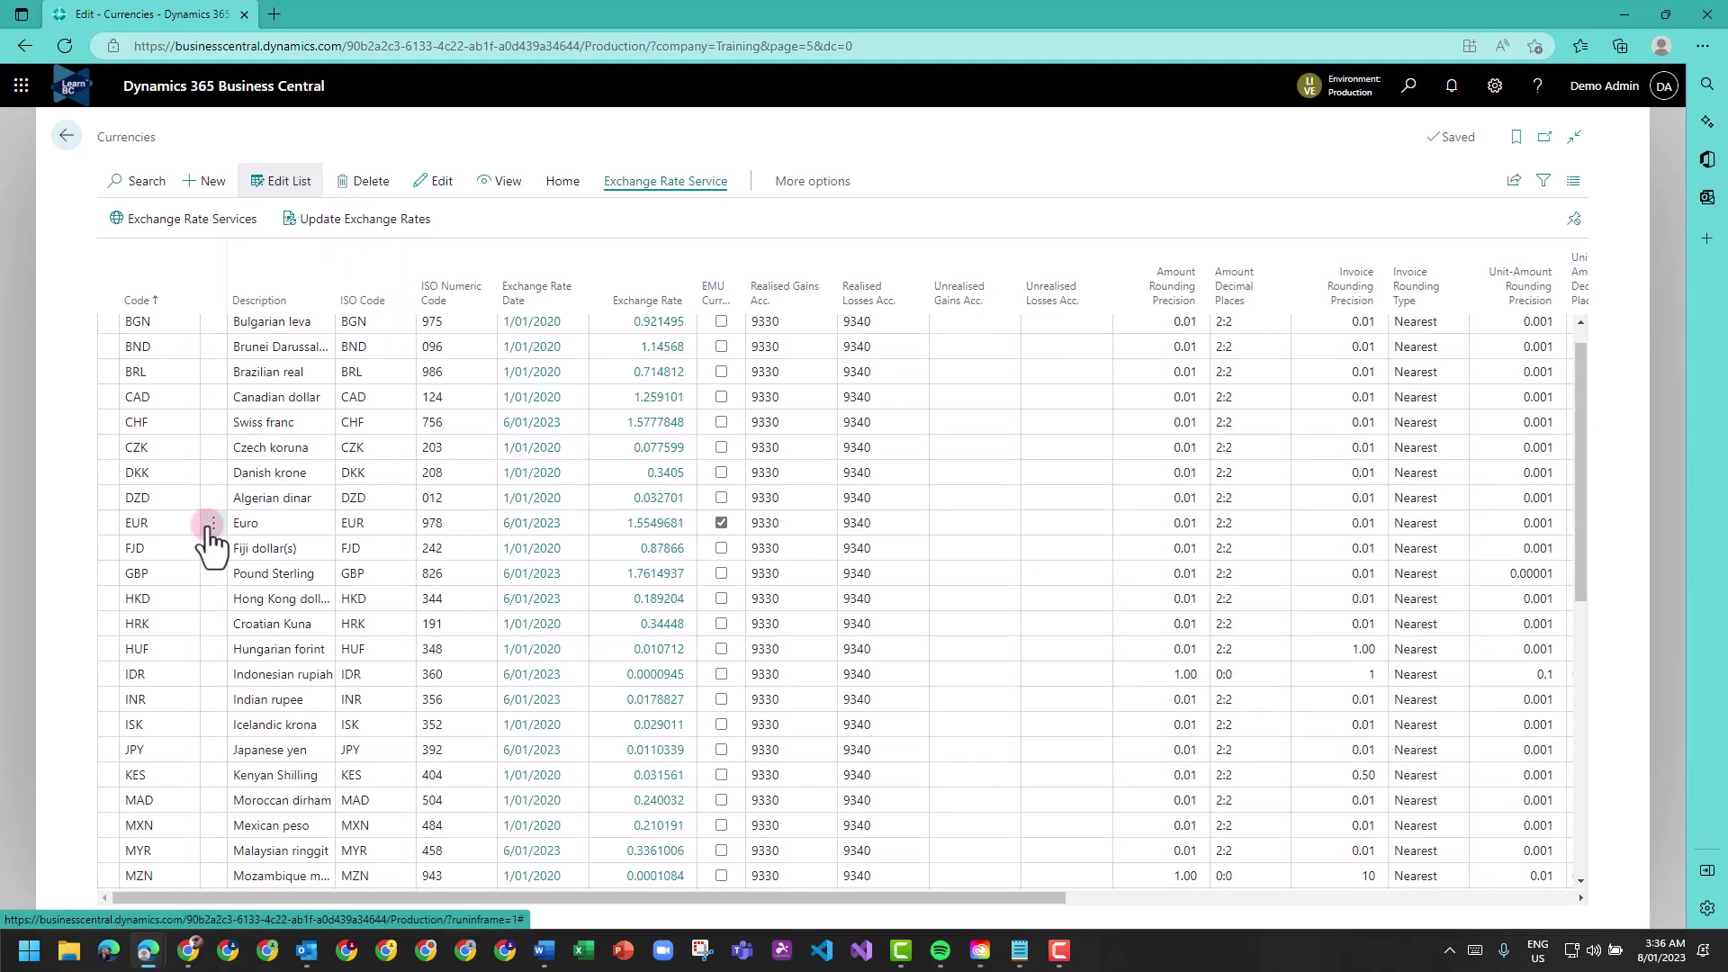
Step: Check the refreshed 6/01/2023 rates for EUR, GBP and USD (USD 1.4773231)
{"action": "left_click", "coordinate": [211, 526]}
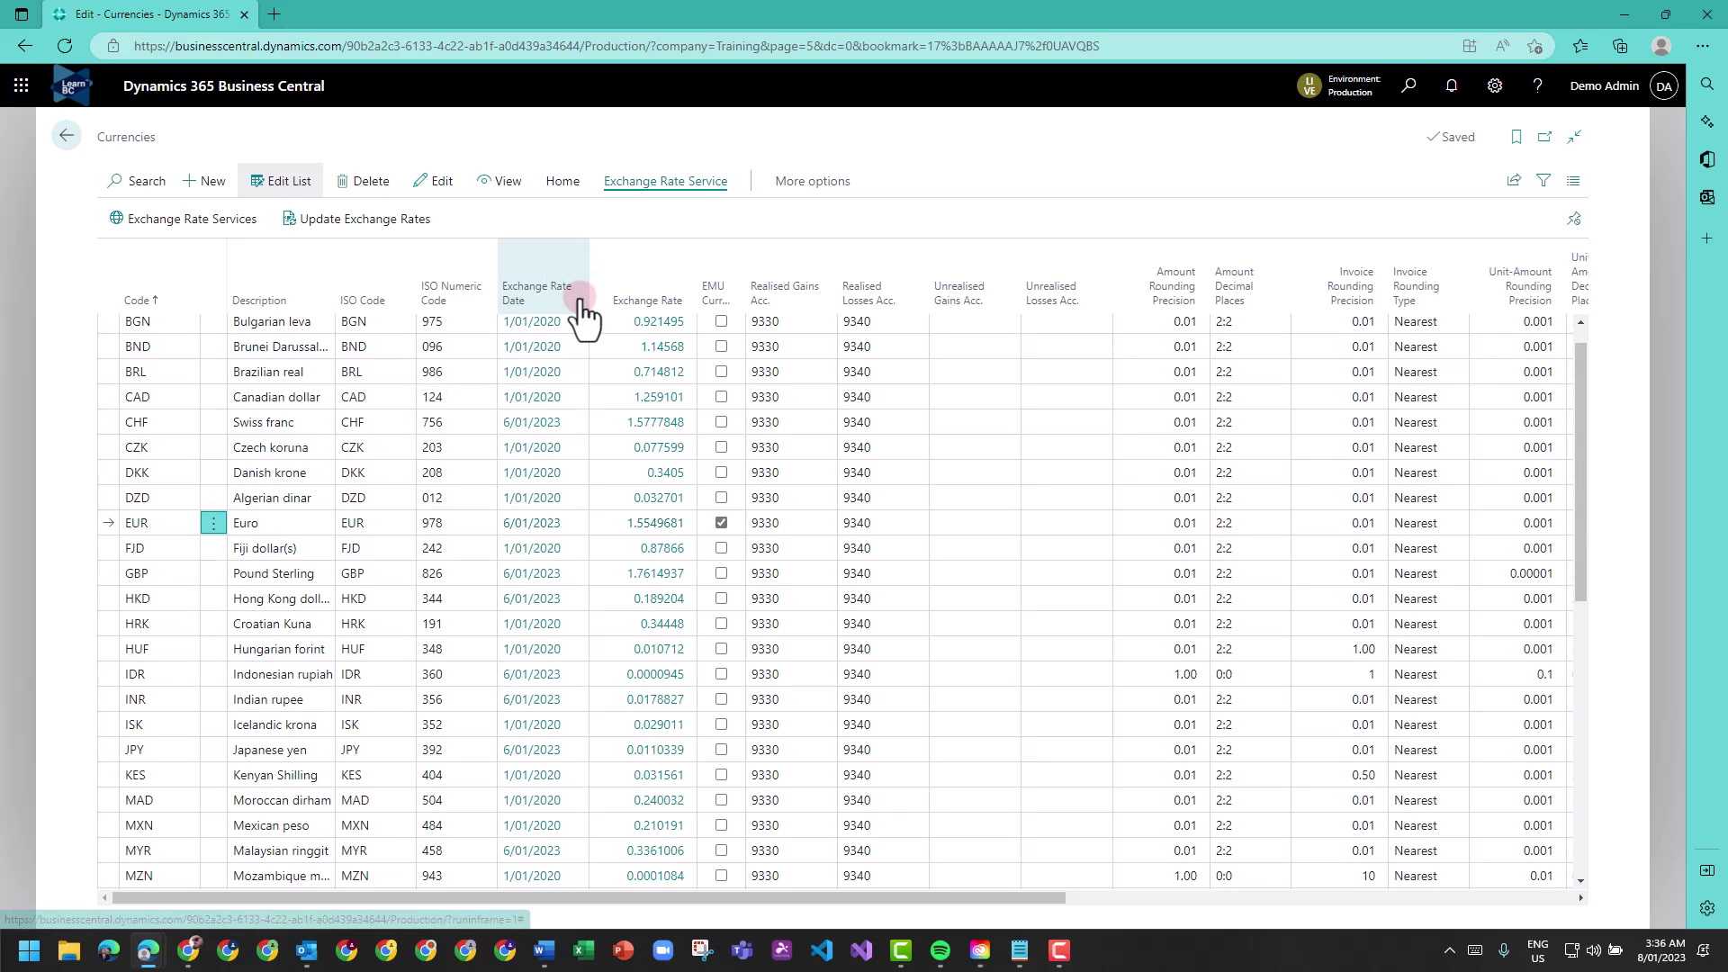
{"action": "mouse_move", "coordinate": [580, 299]}
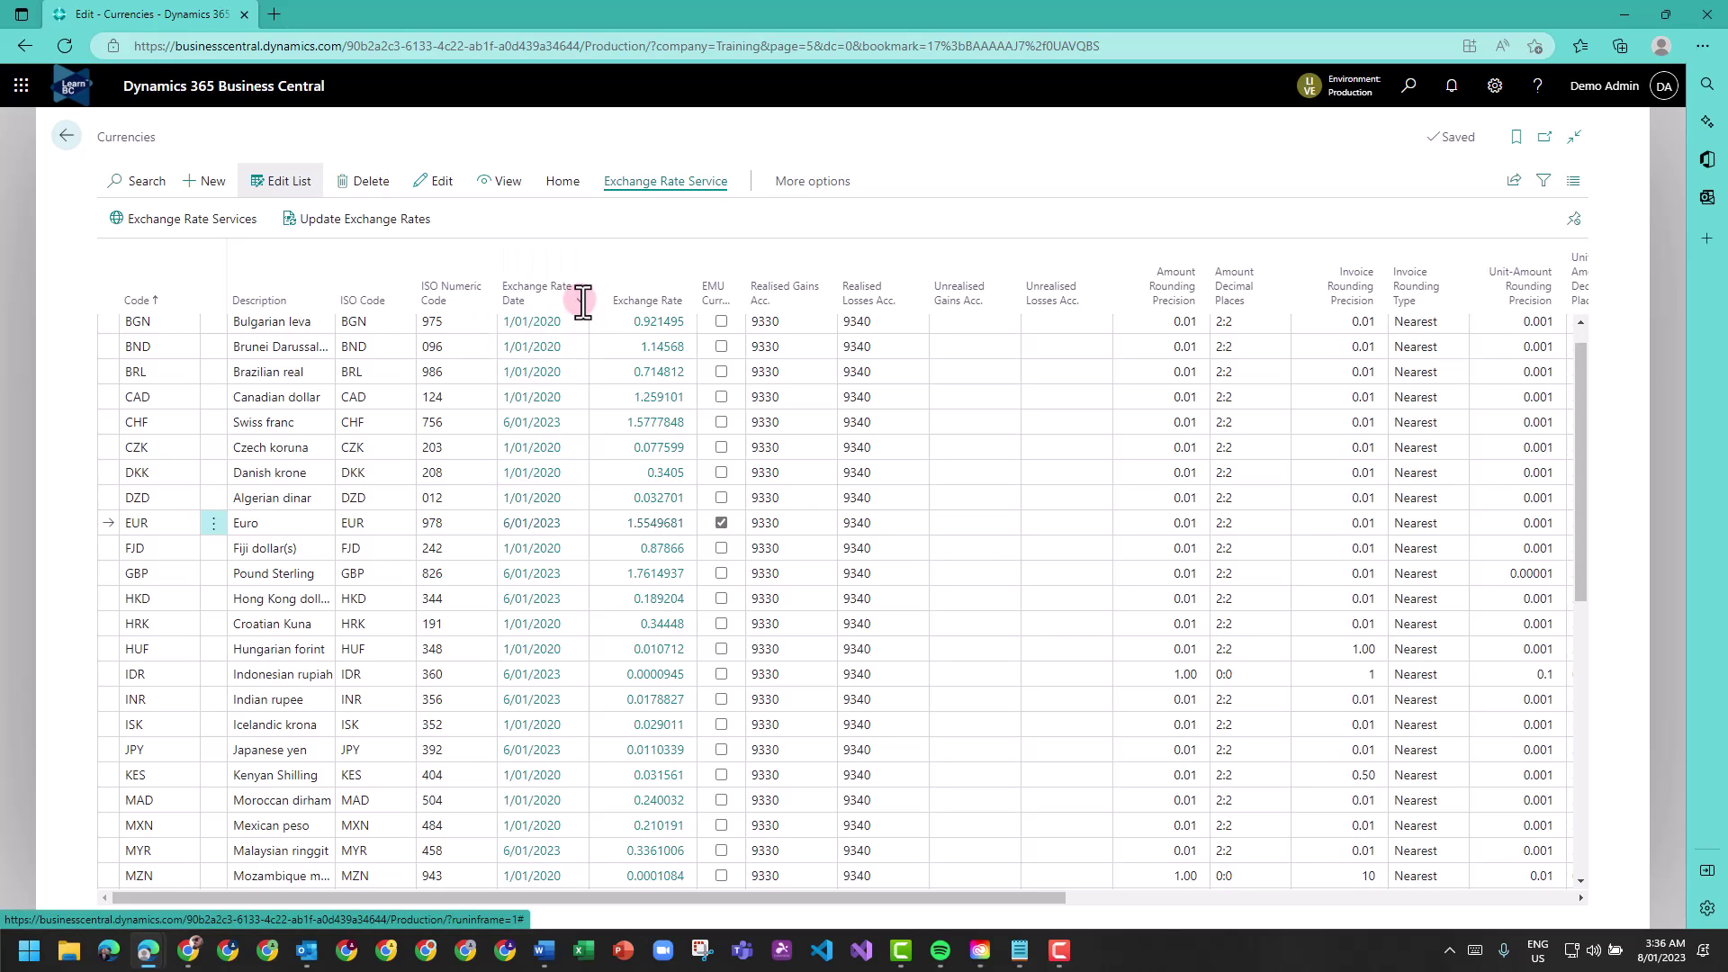
{"action": "left_click", "coordinate": [526, 288]}
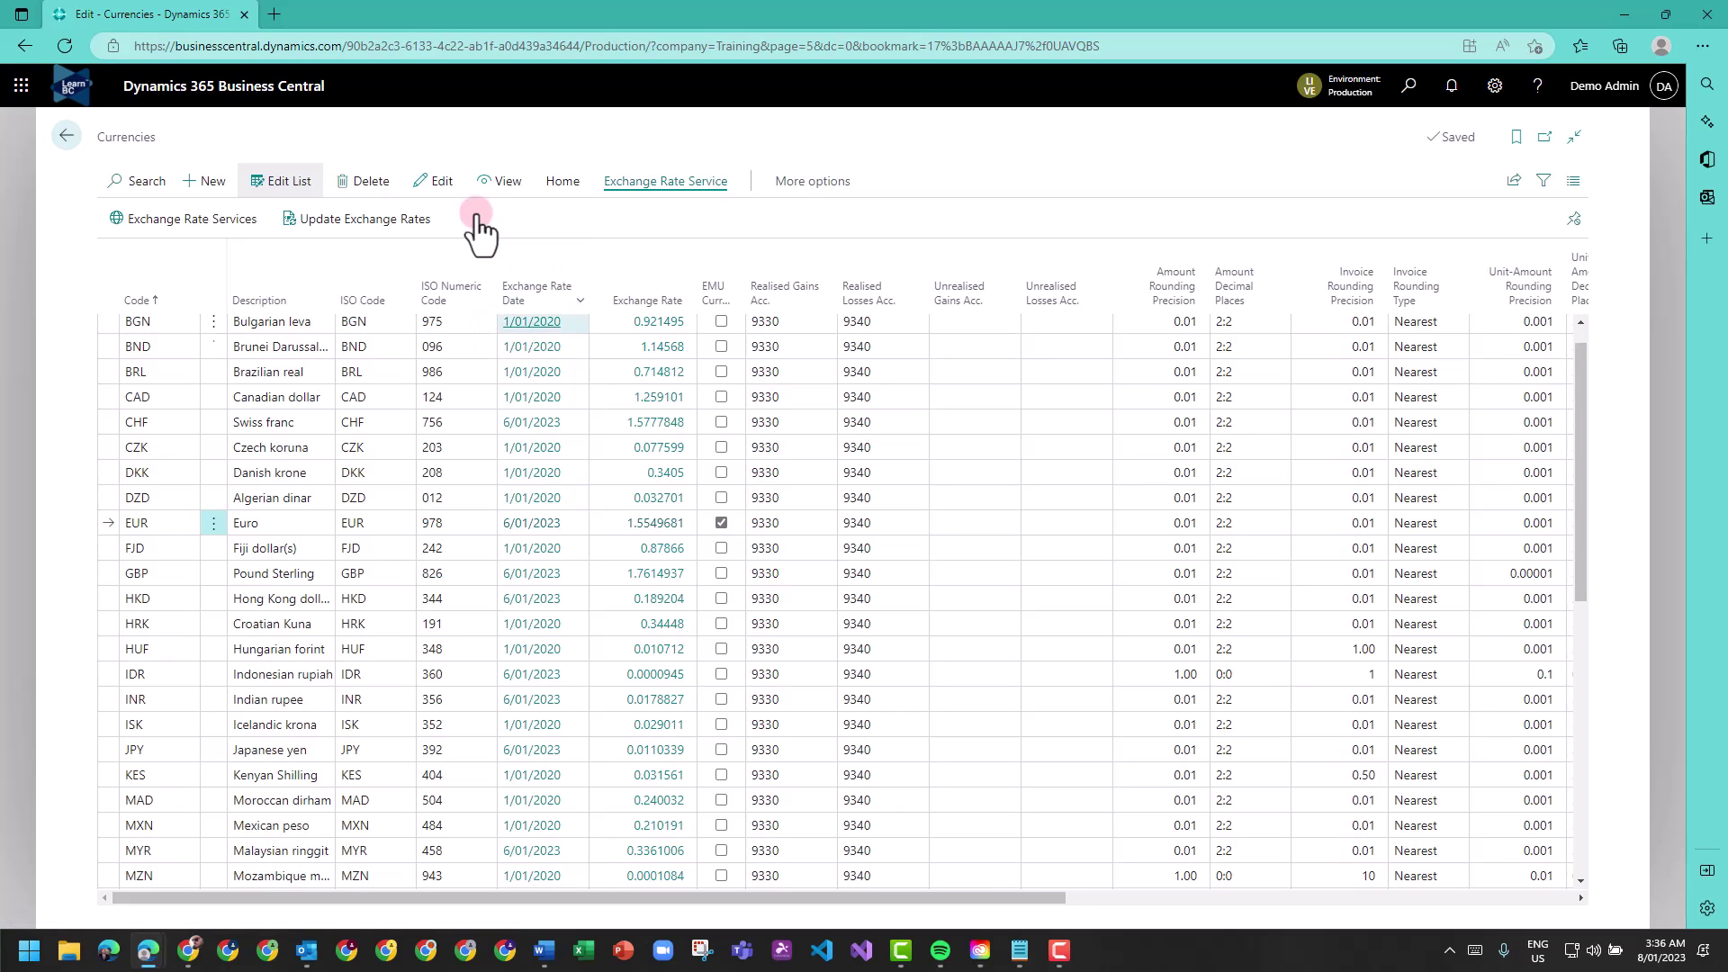
{"action": "scroll", "coordinate": [545, 586], "scroll_direction": "down", "scroll_amount": 1}
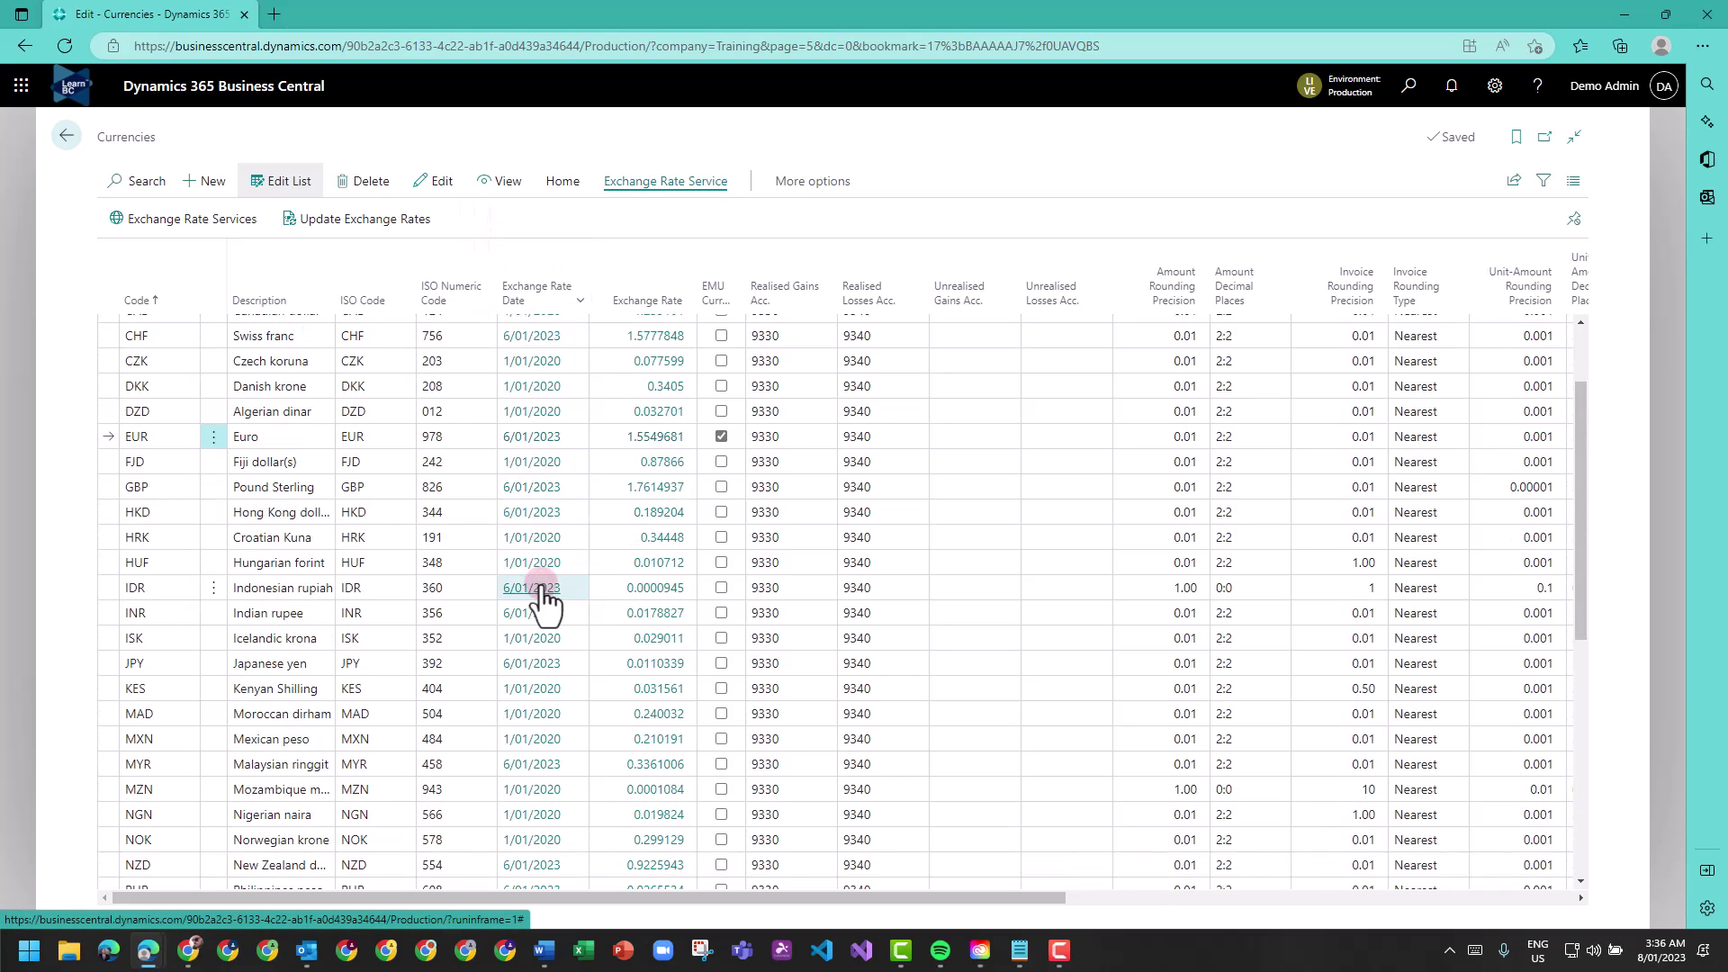
{"action": "scroll", "coordinate": [545, 599], "scroll_direction": "down", "scroll_amount": 6}
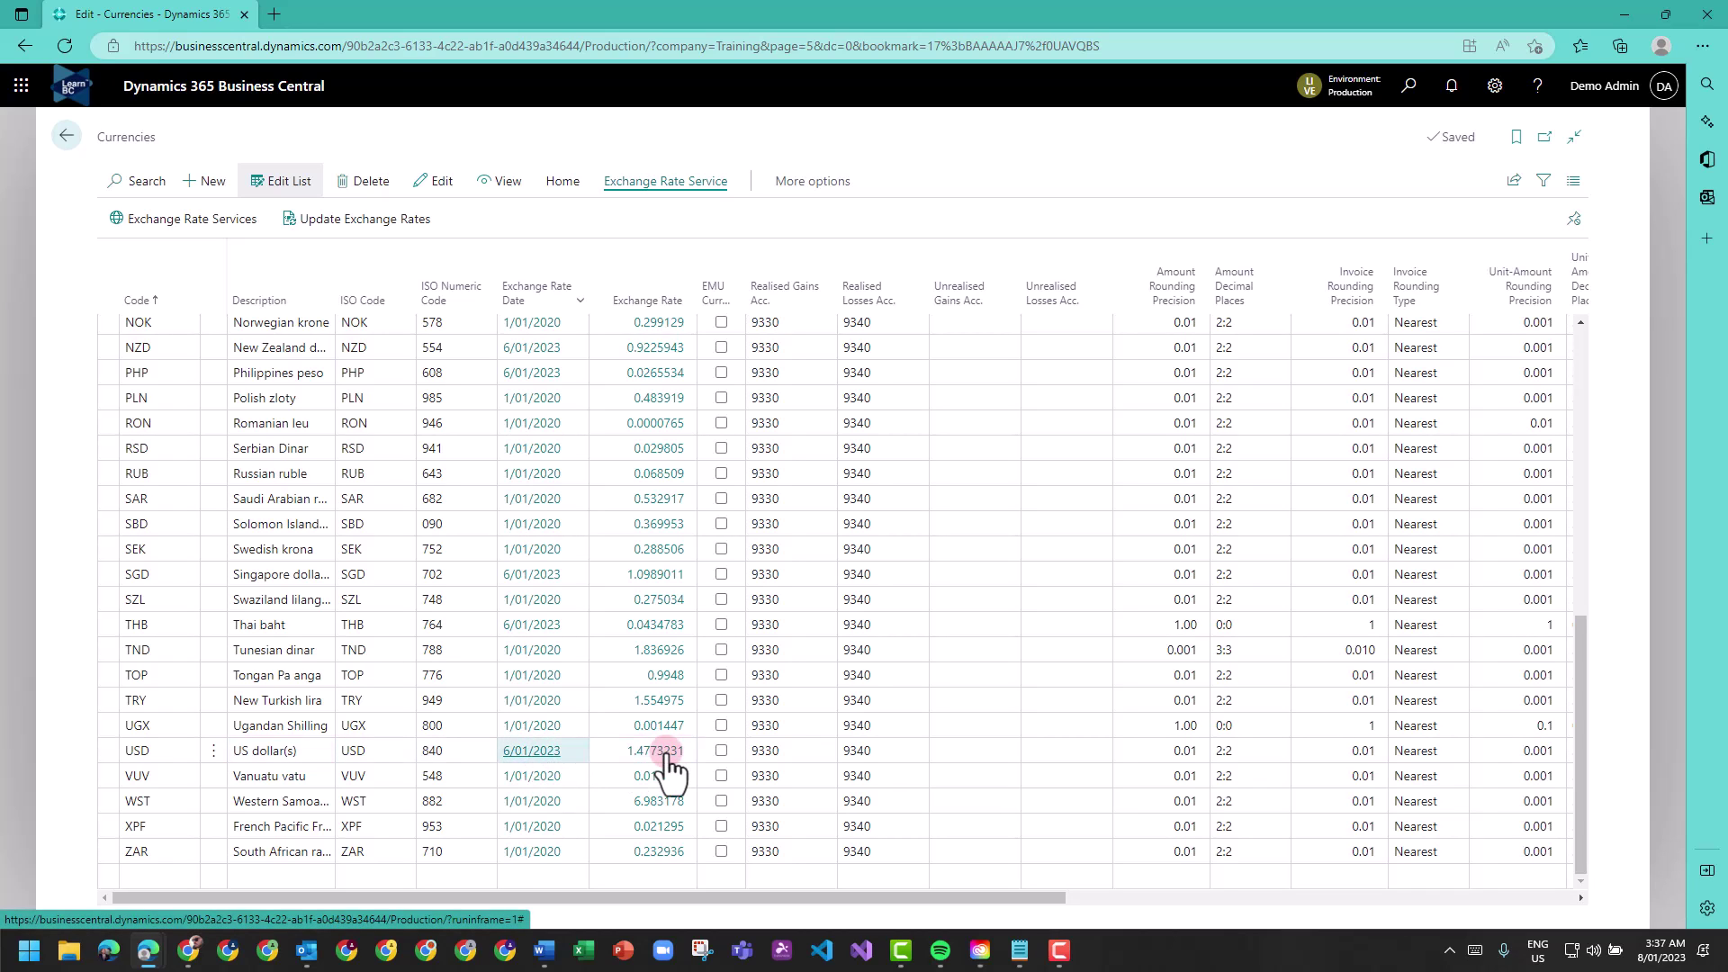
{"action": "scroll", "coordinate": [569, 761], "scroll_direction": "up", "scroll_amount": 10}
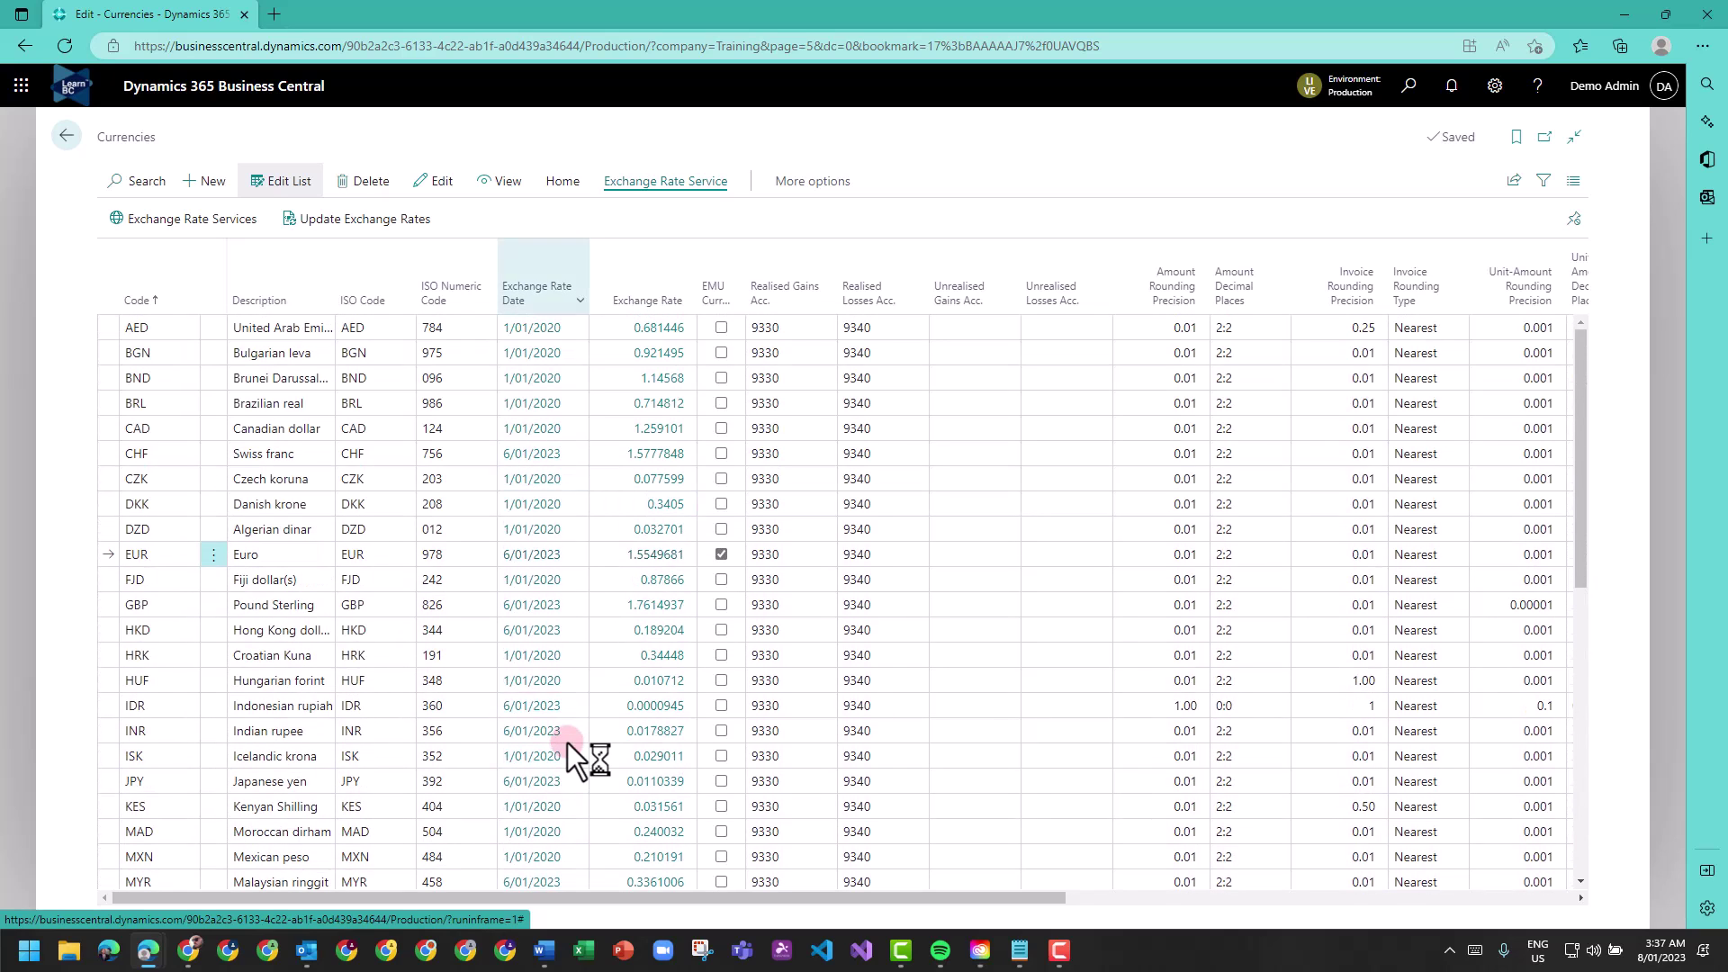
Step: Open Exchange Rate Services from Currencies to confirm RBA_RATE_AU enabled and FLOAT not
{"action": "left_click", "coordinate": [185, 229]}
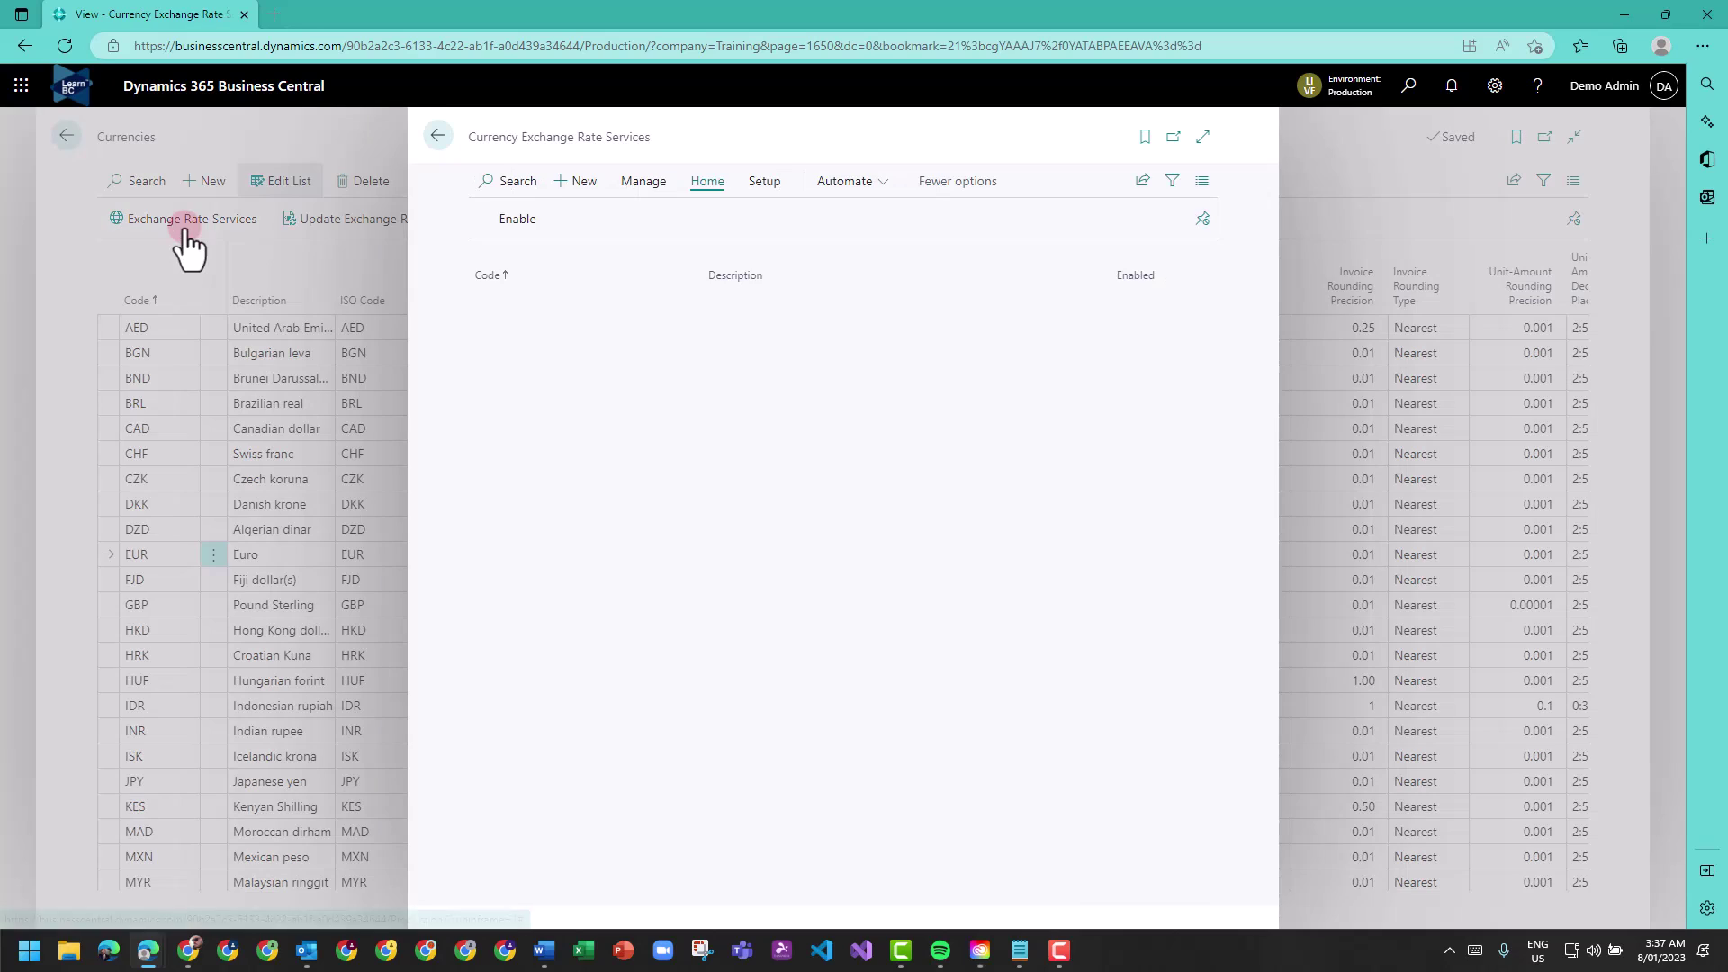
{"action": "left_click", "coordinate": [683, 295]}
{"action": "left_click", "coordinate": [720, 299]}
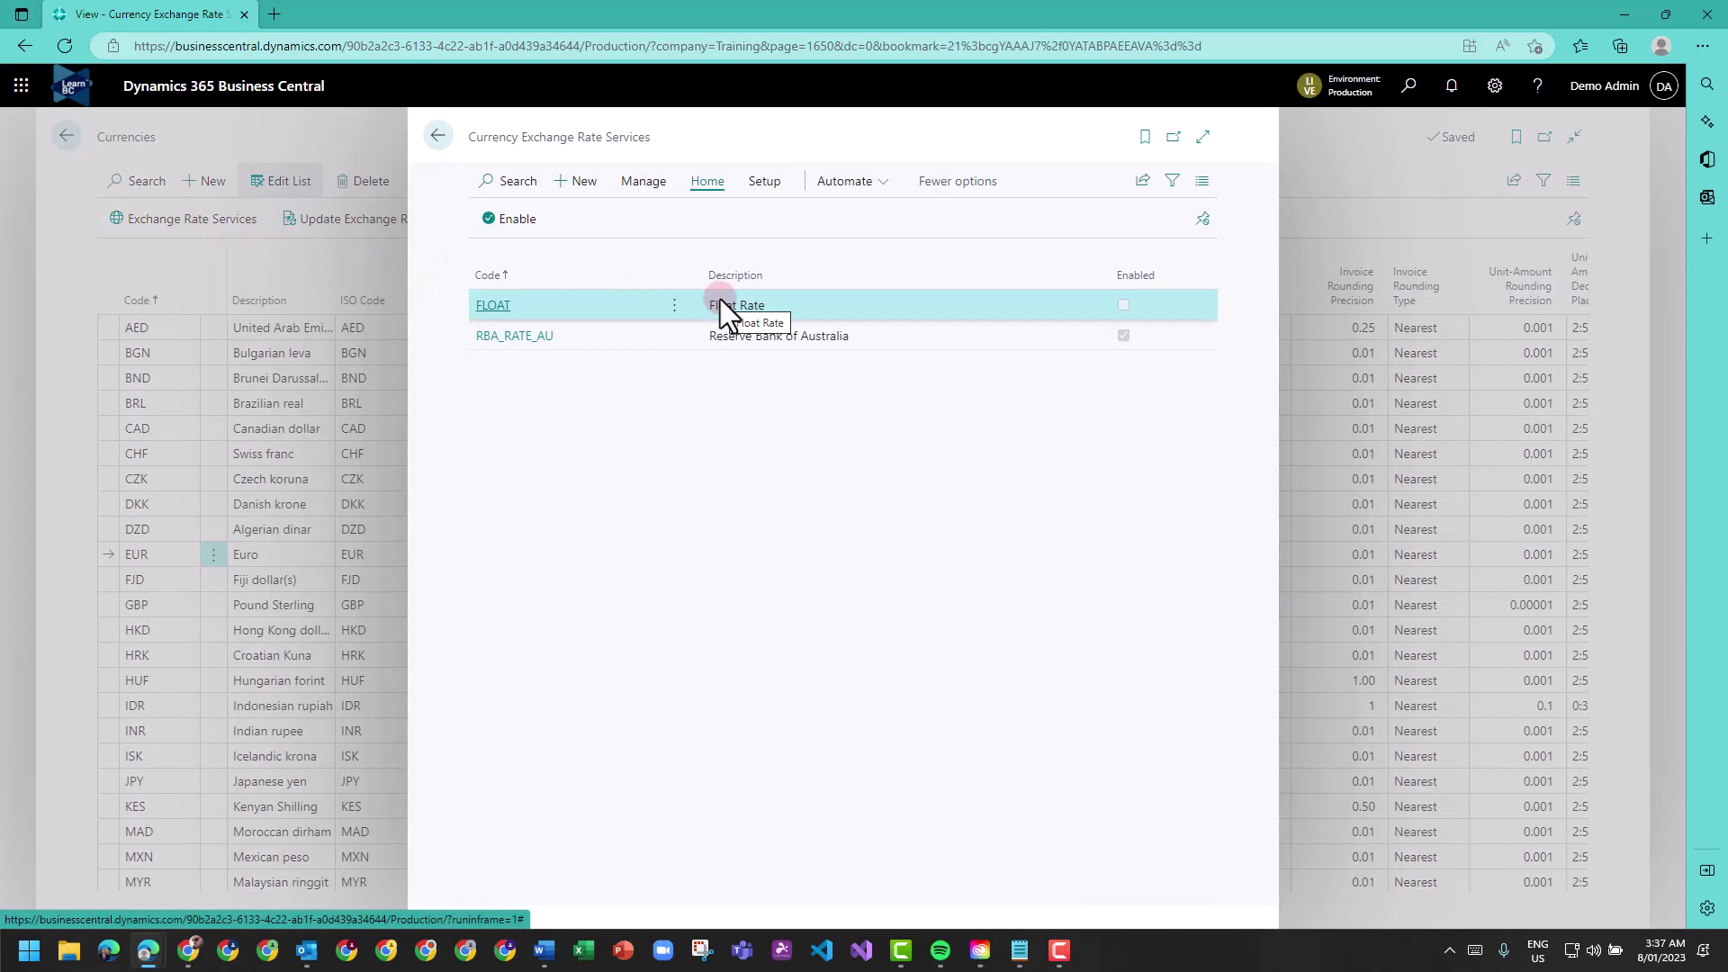